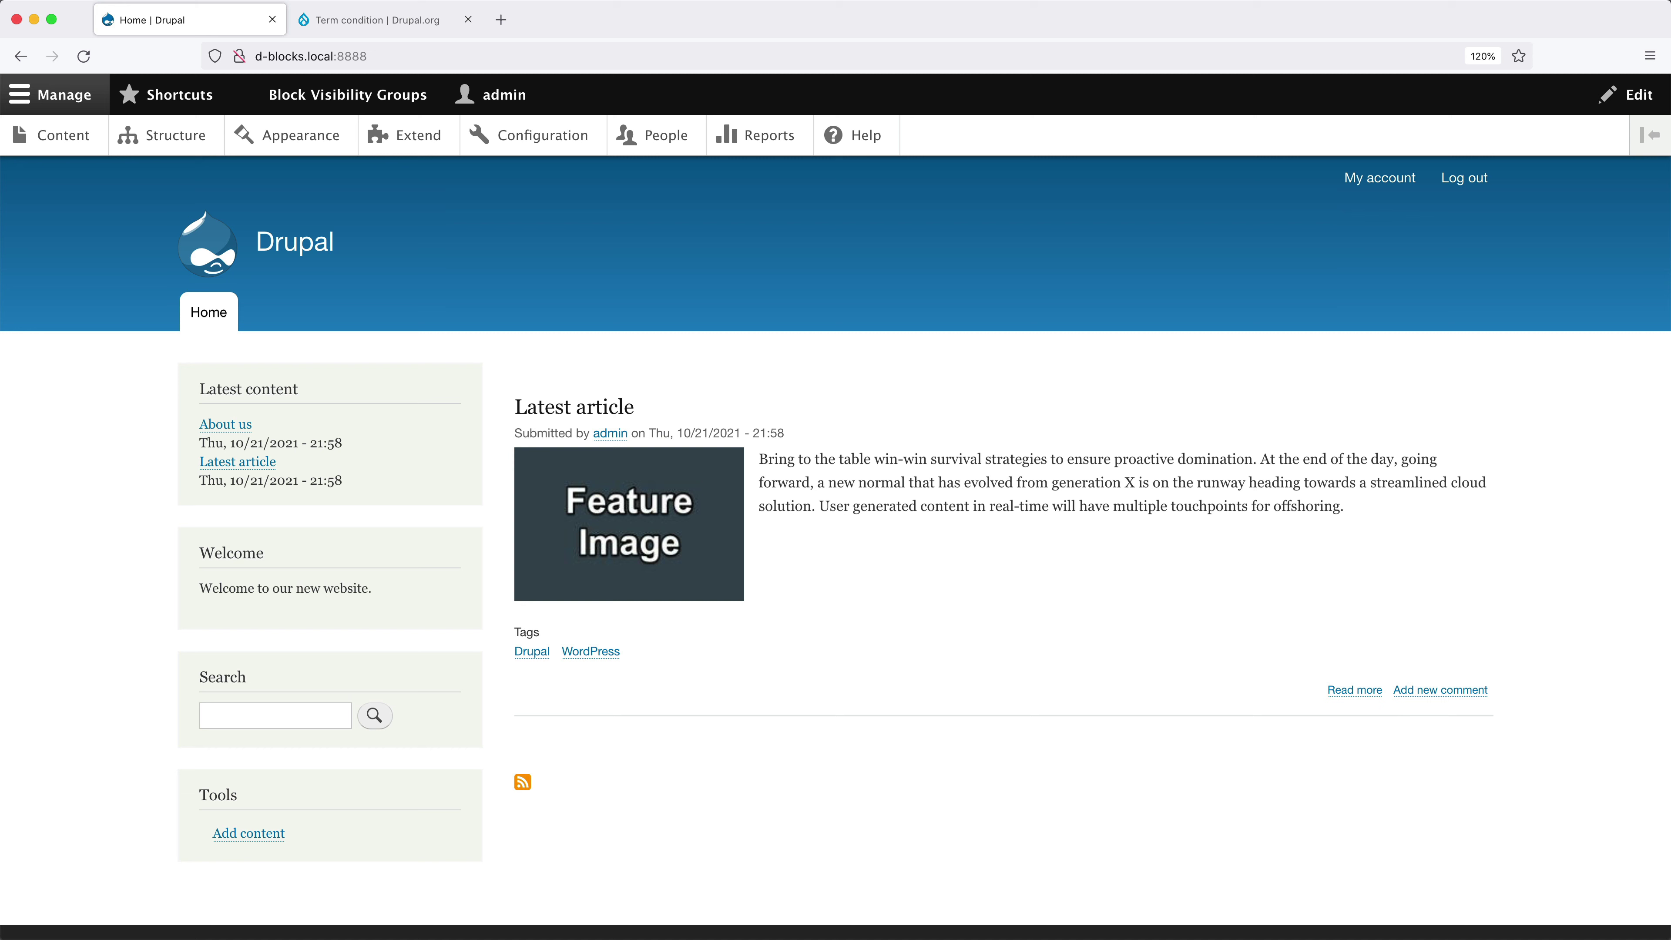
- Open the Latest article from the home page and bring up its edit form
left_click(600, 415)
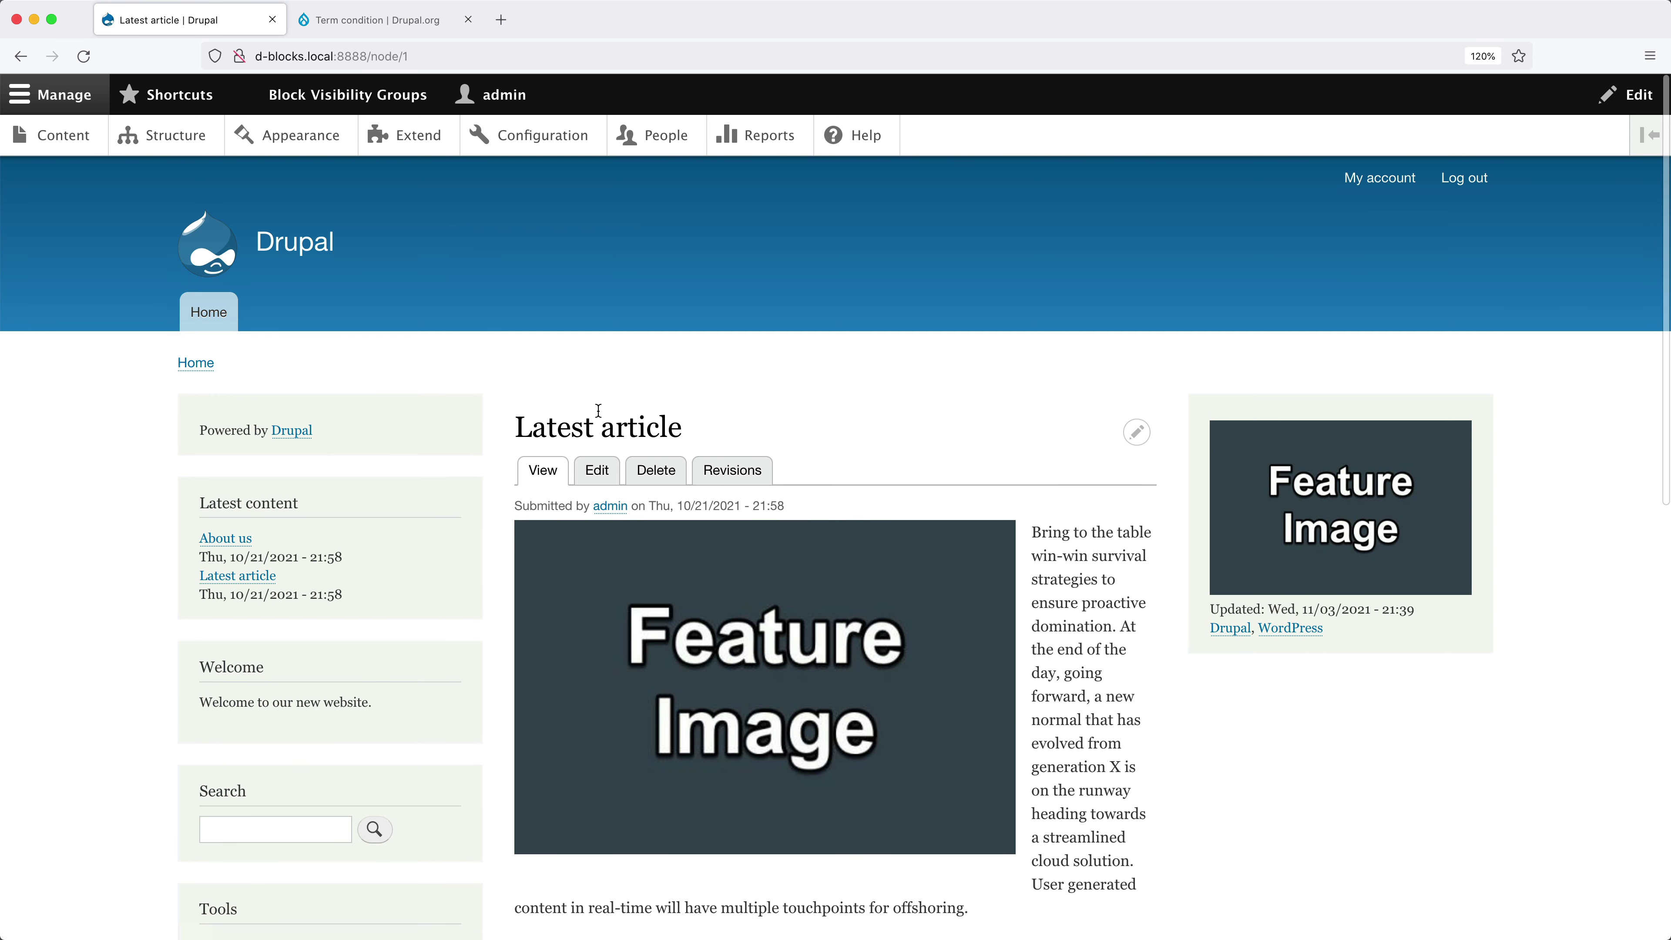
left_click(596, 471)
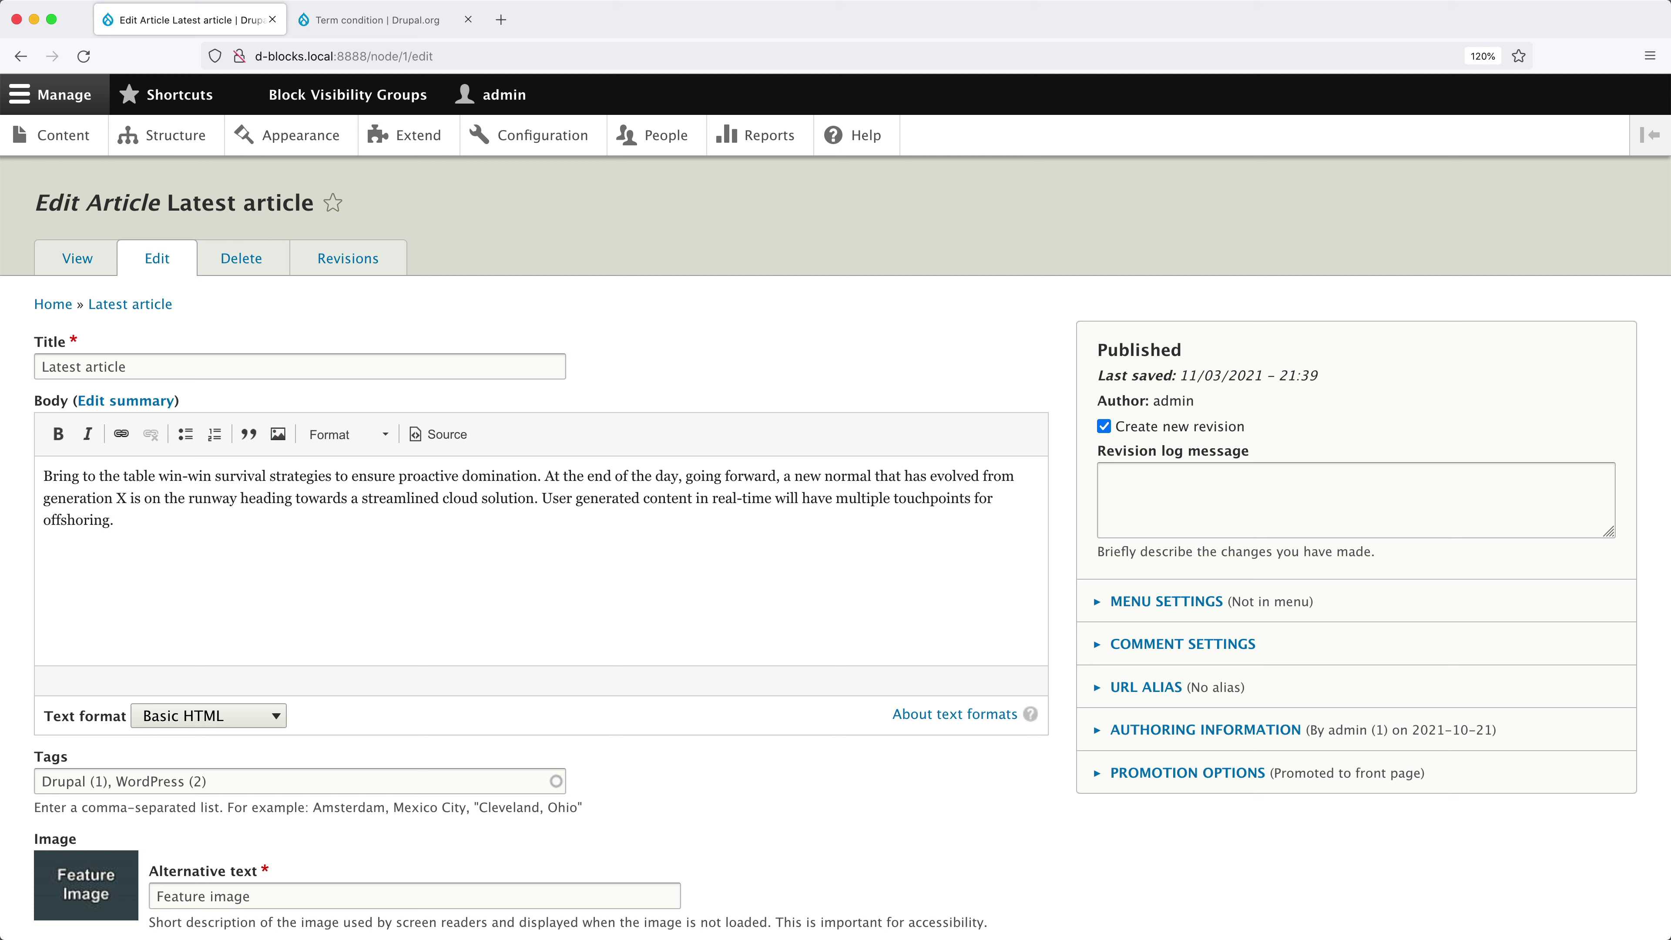
- List the terms in the Tags vocabulary, then switch to the Term condition drupal.org page
left_click(176, 137)
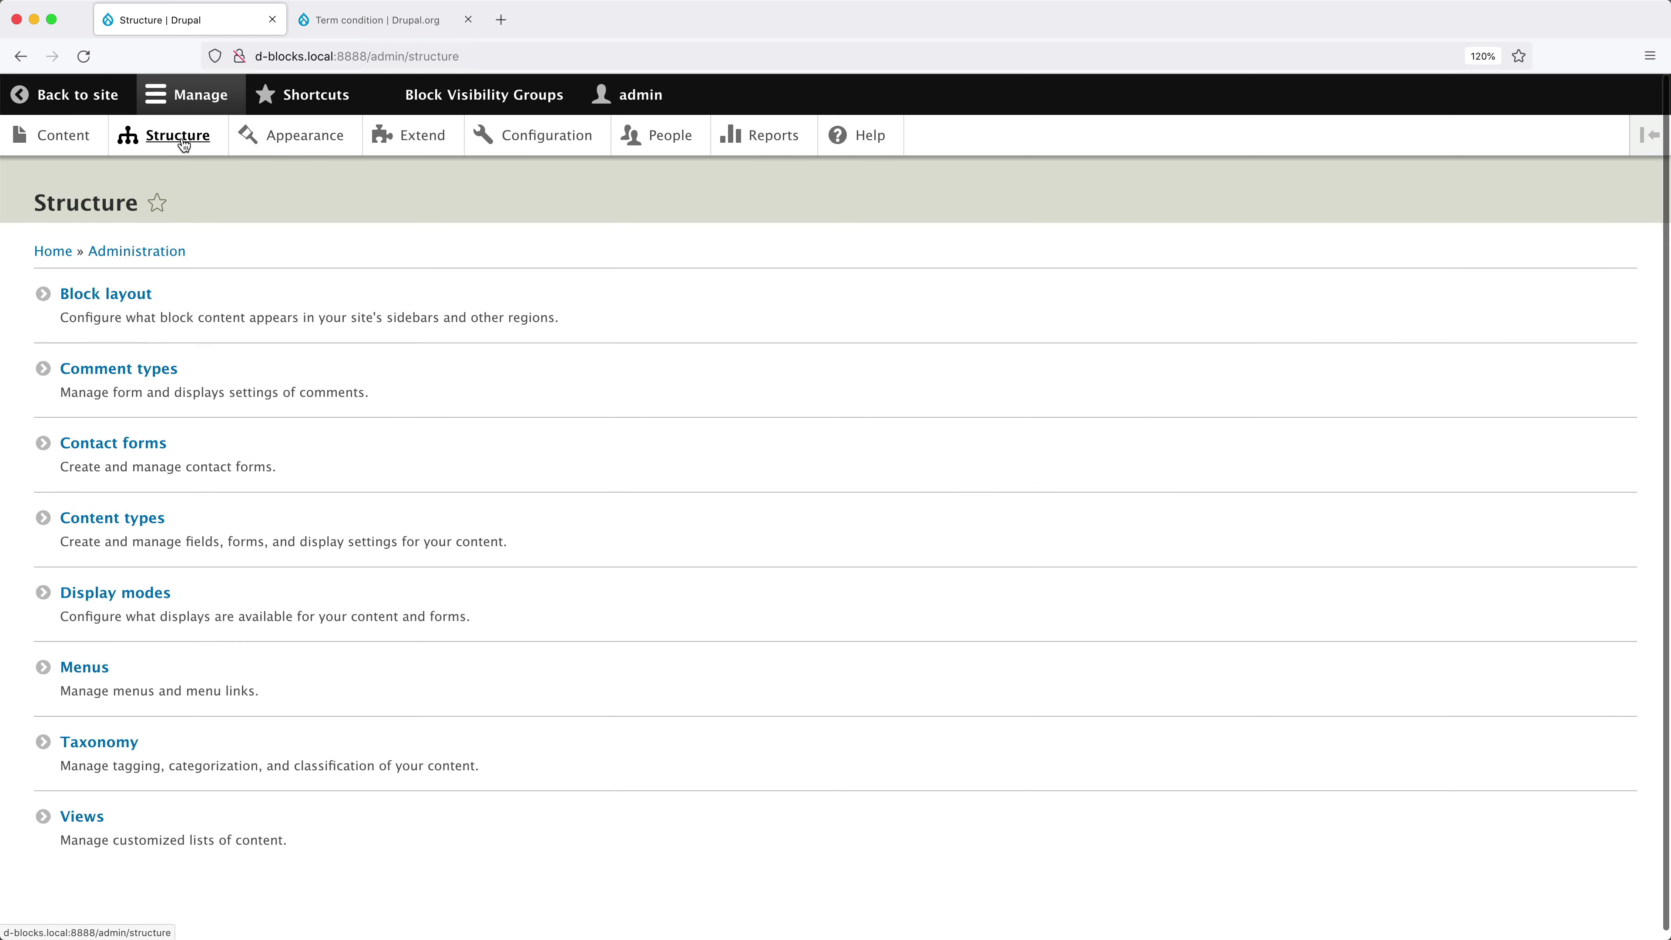
left_click(124, 750)
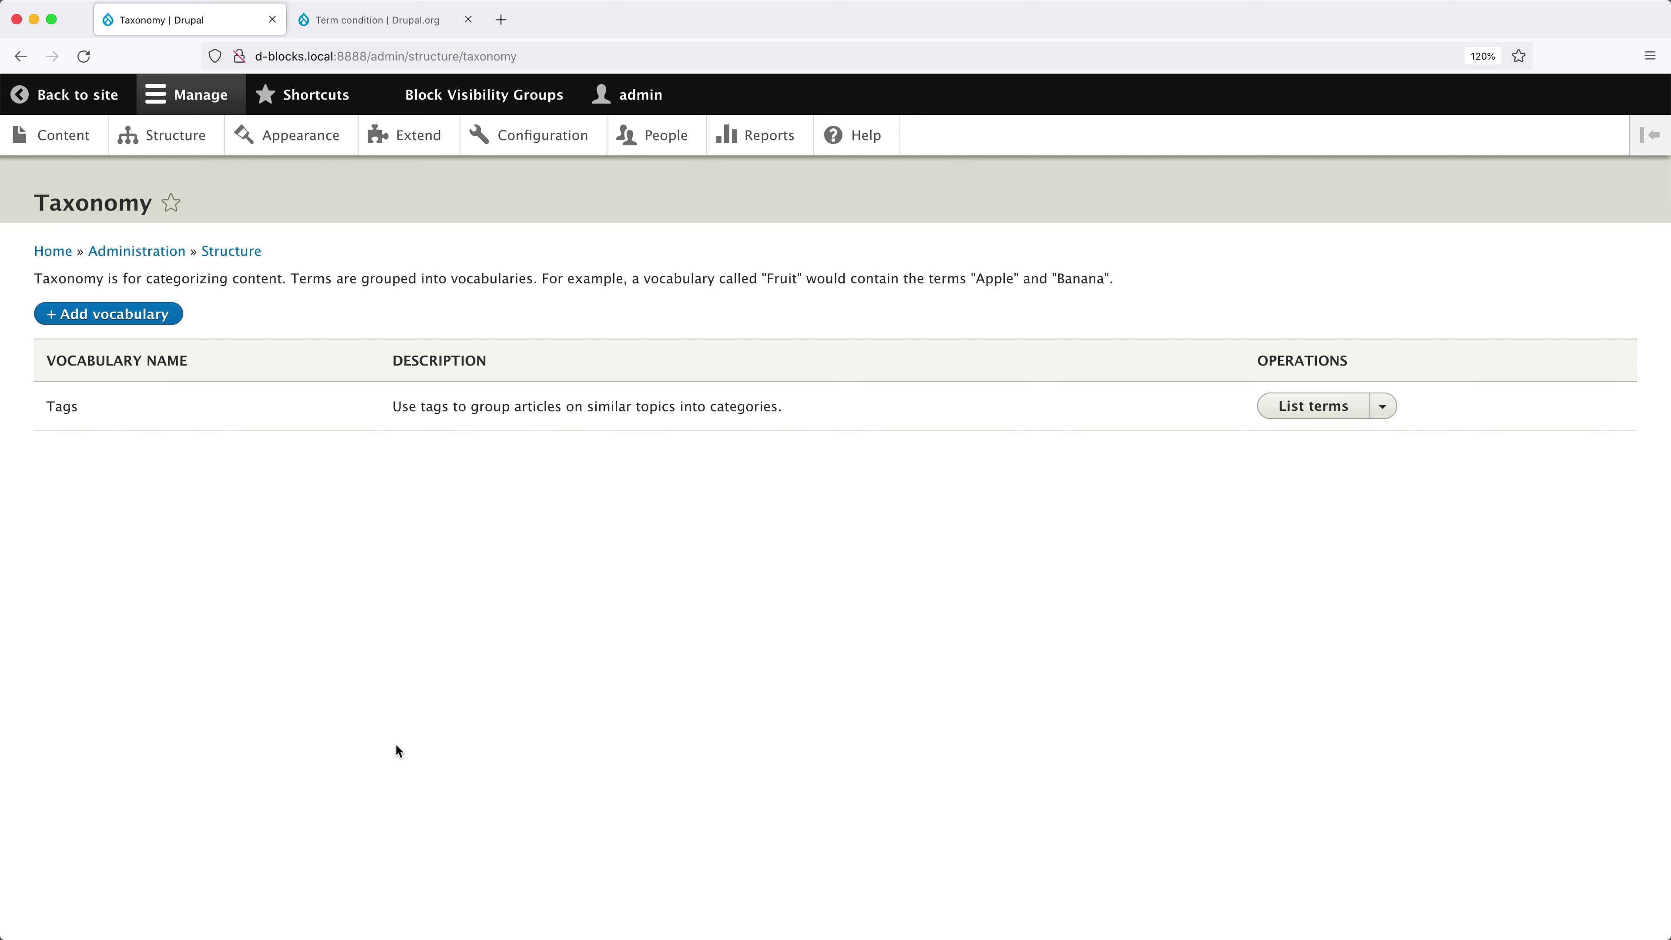
left_click(1340, 393)
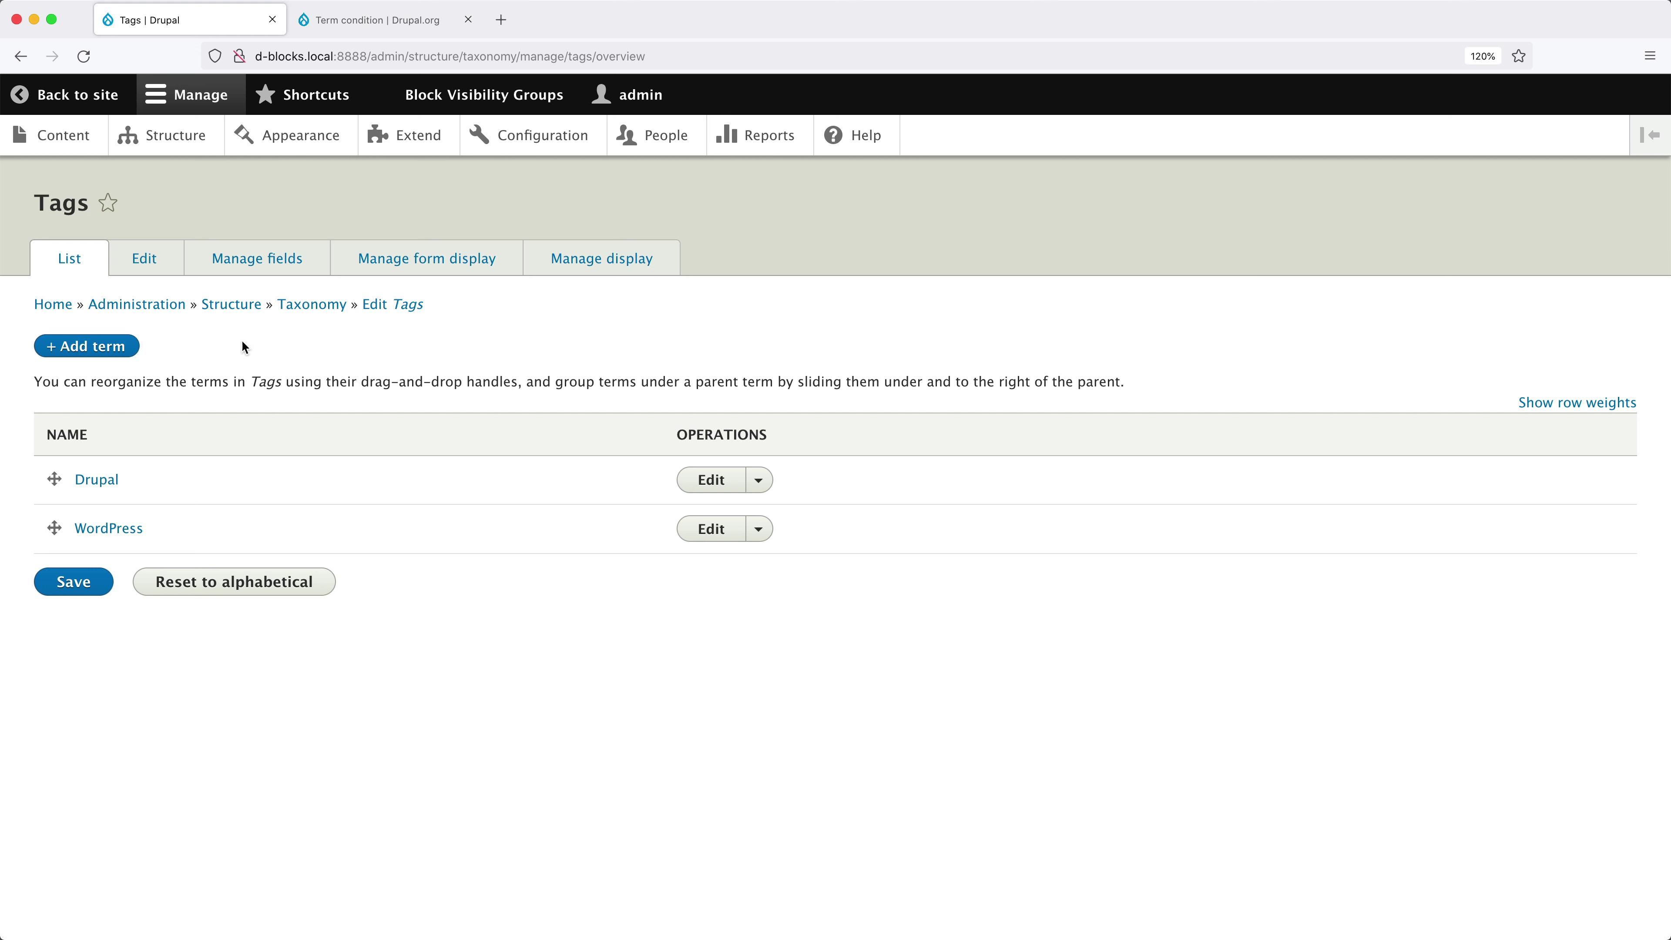
left_click(389, 29)
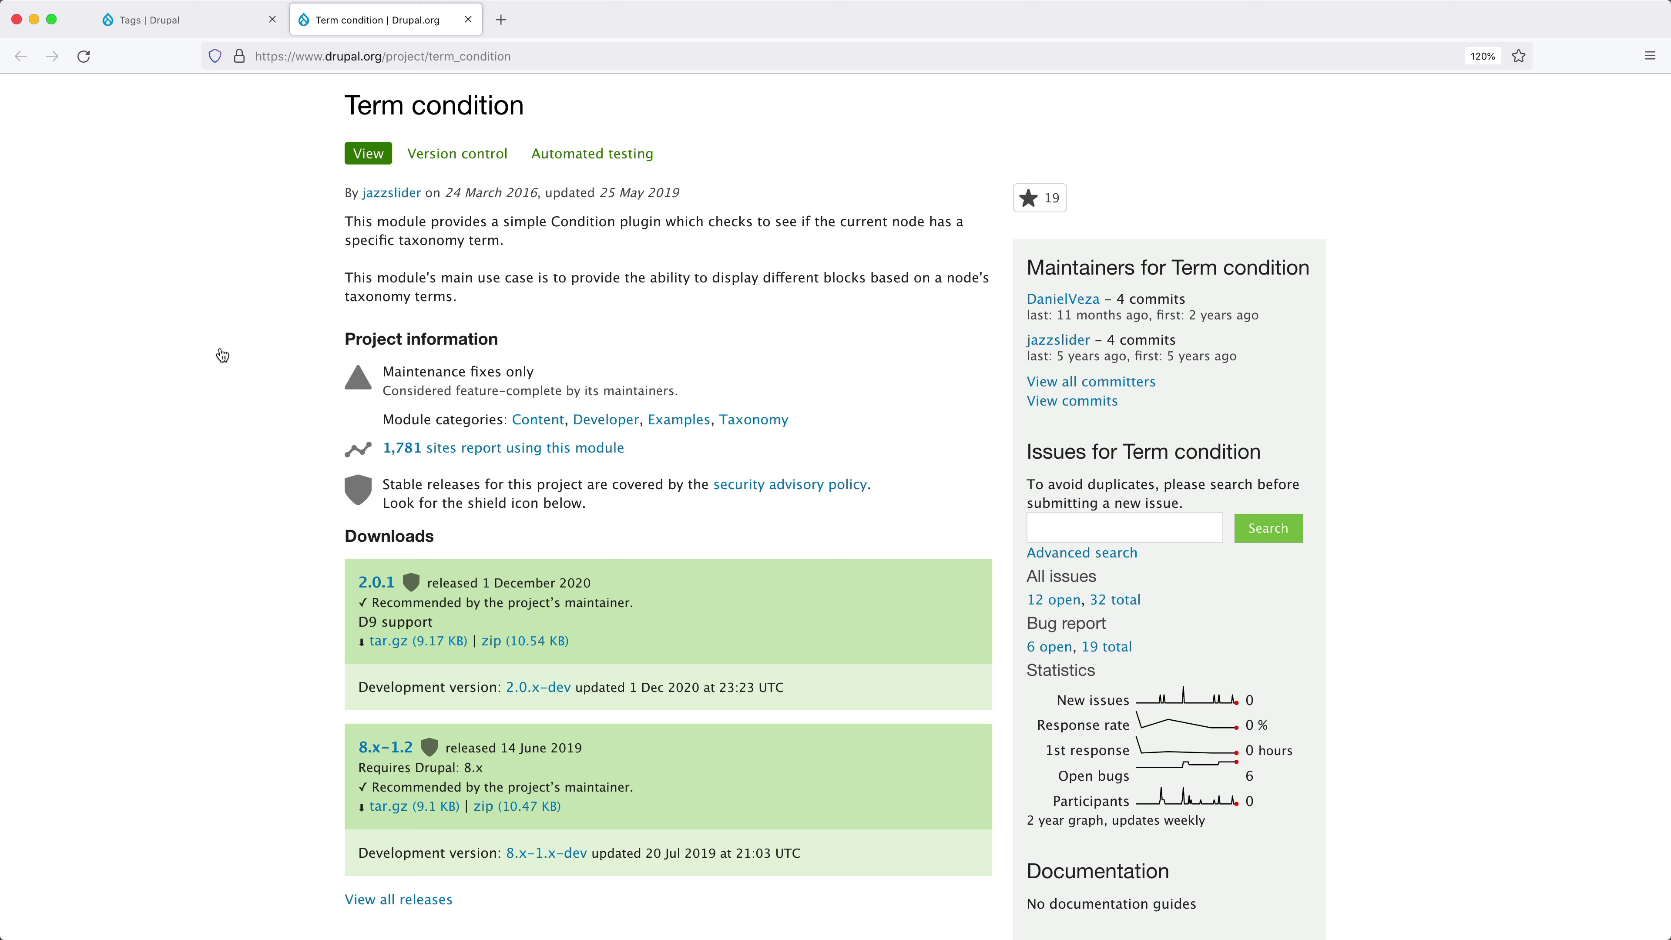
- Run composer require drupal/term_condition in the d-blocks project to install version 2.0.1
key("super+Tab")
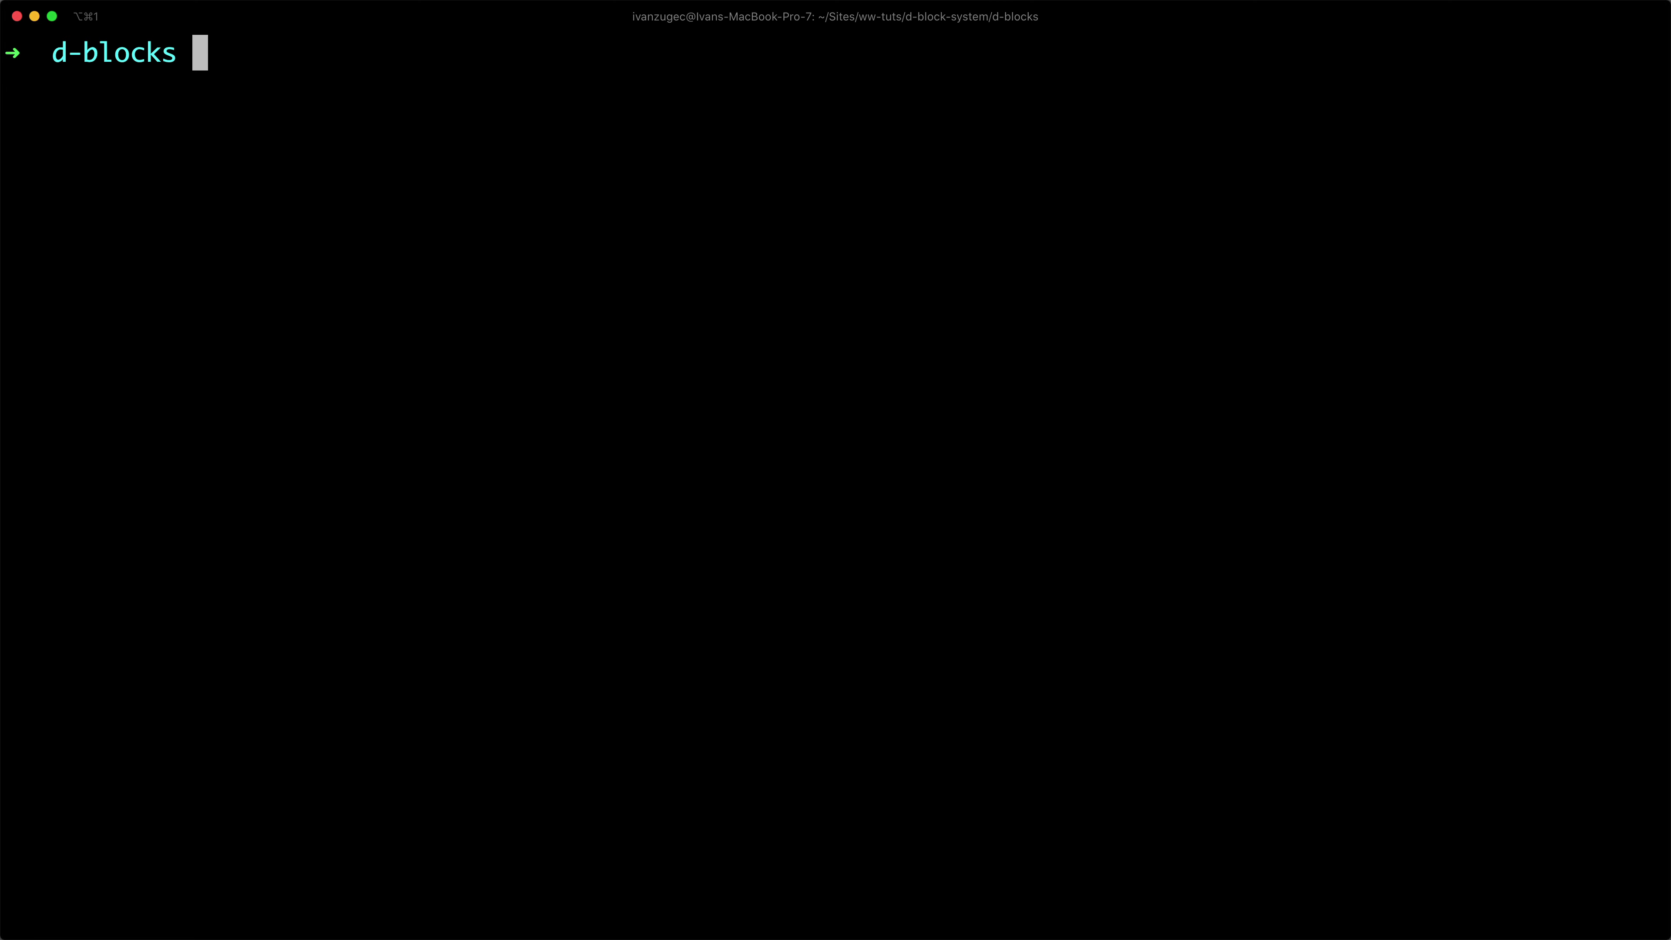
type("composer require drupal/term_condition")
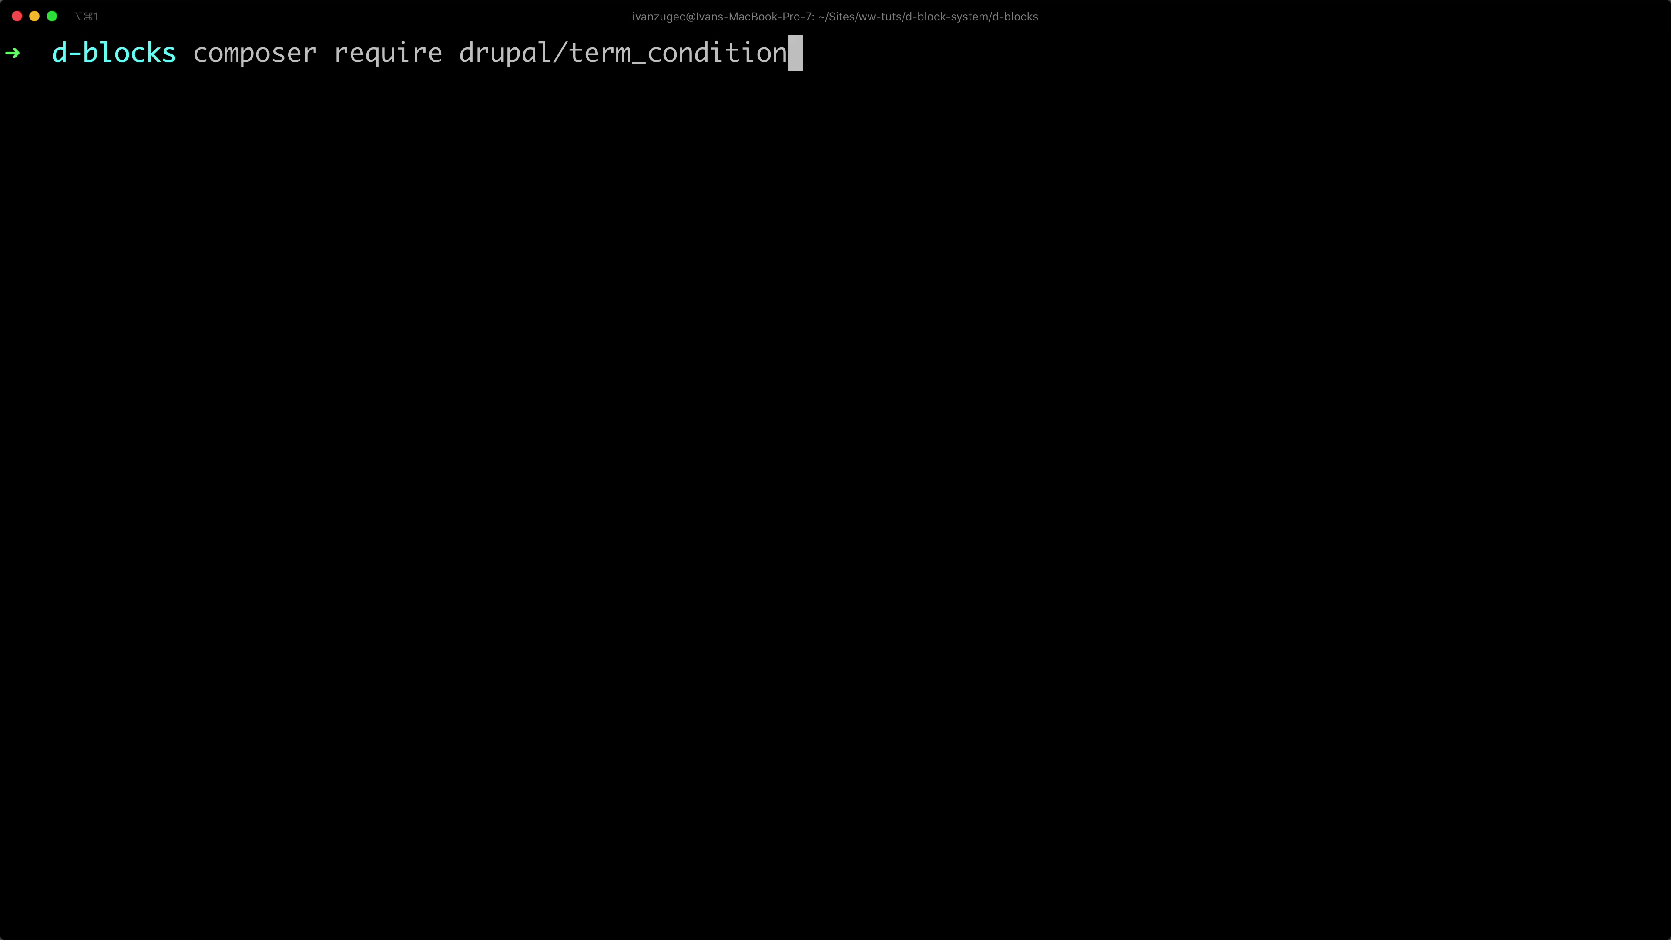
key("Return")
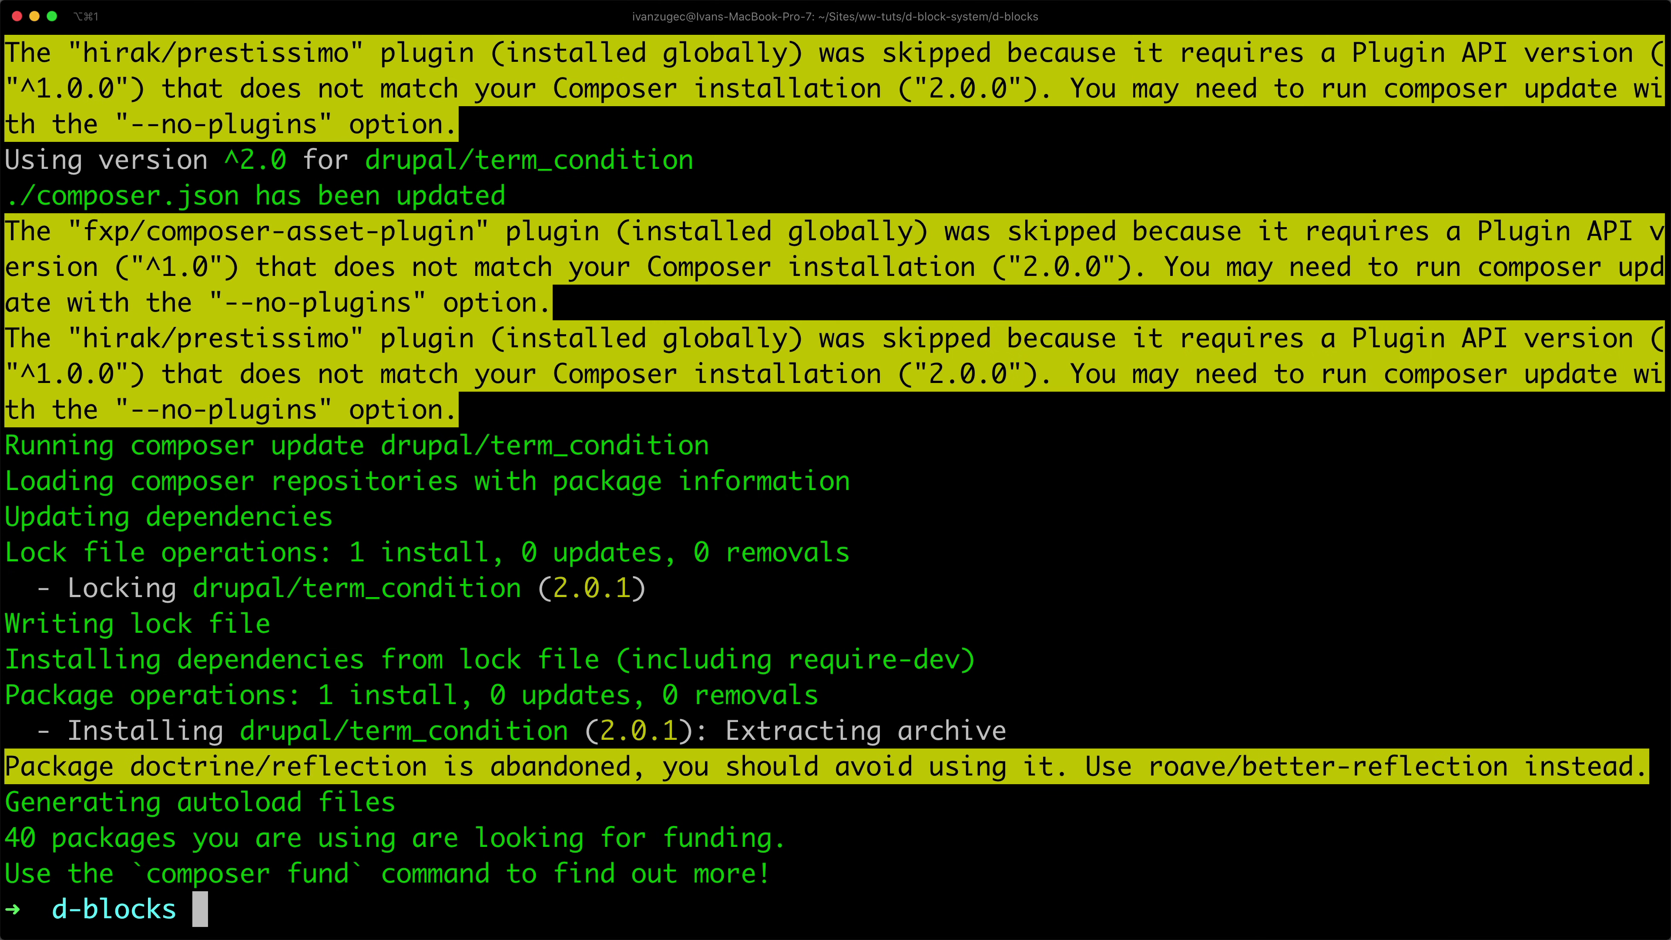
key("super+Tab")
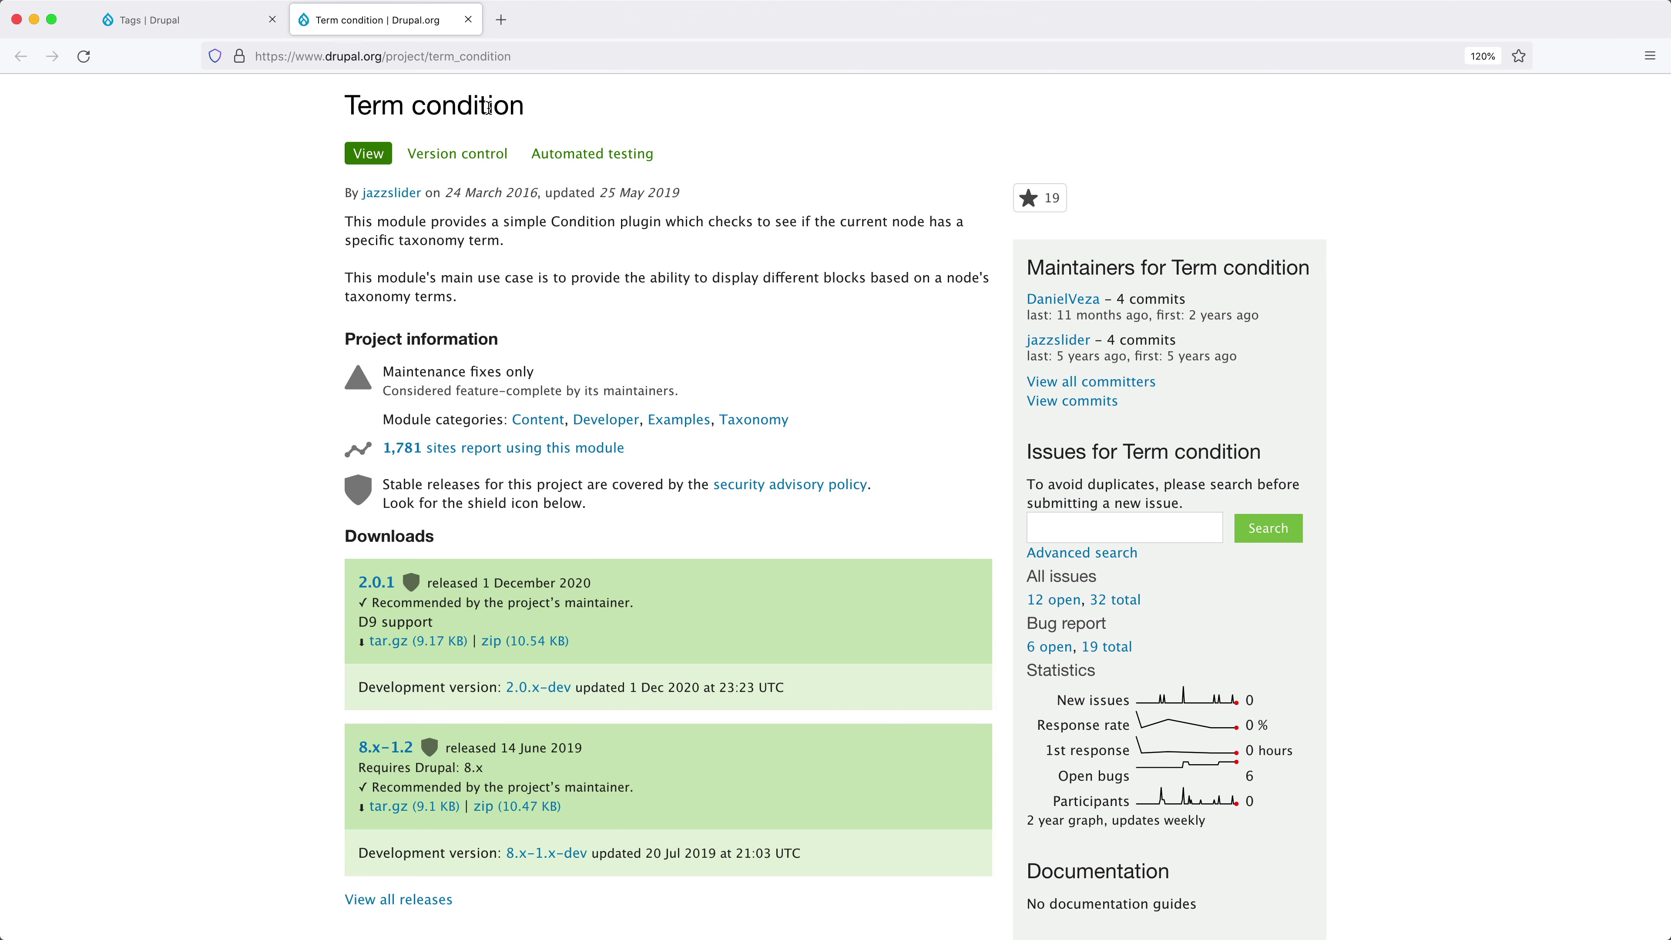
- Close the drupal.org tab and install the Term Condition module from the Extend page
left_click(465, 19)
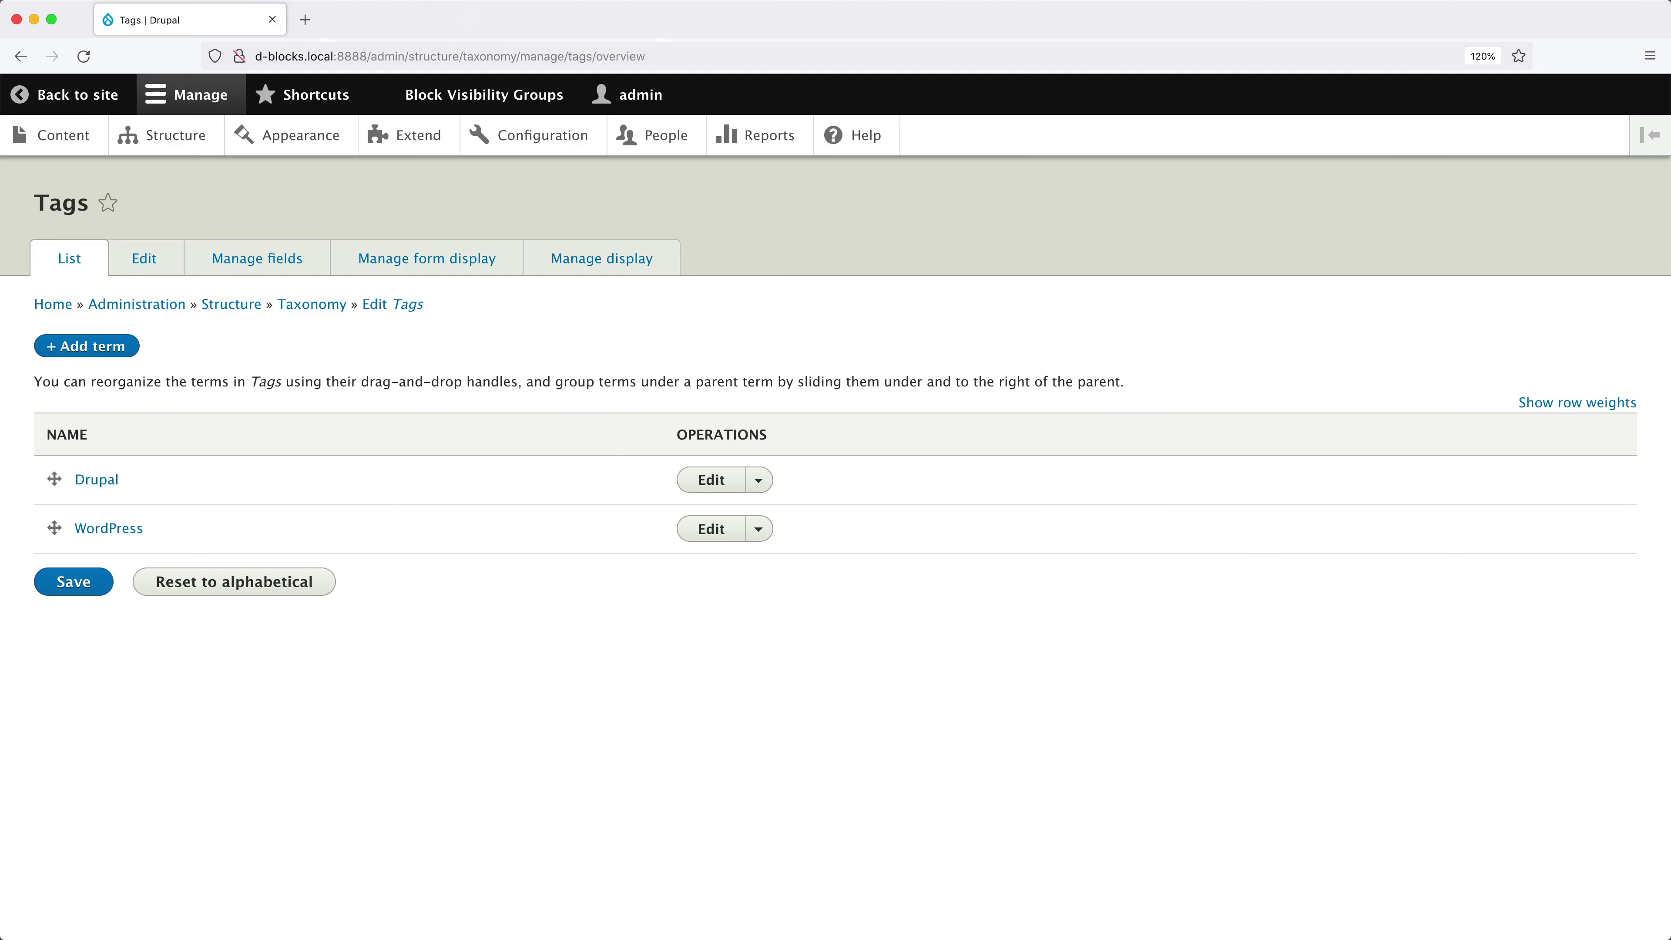
left_click(417, 140)
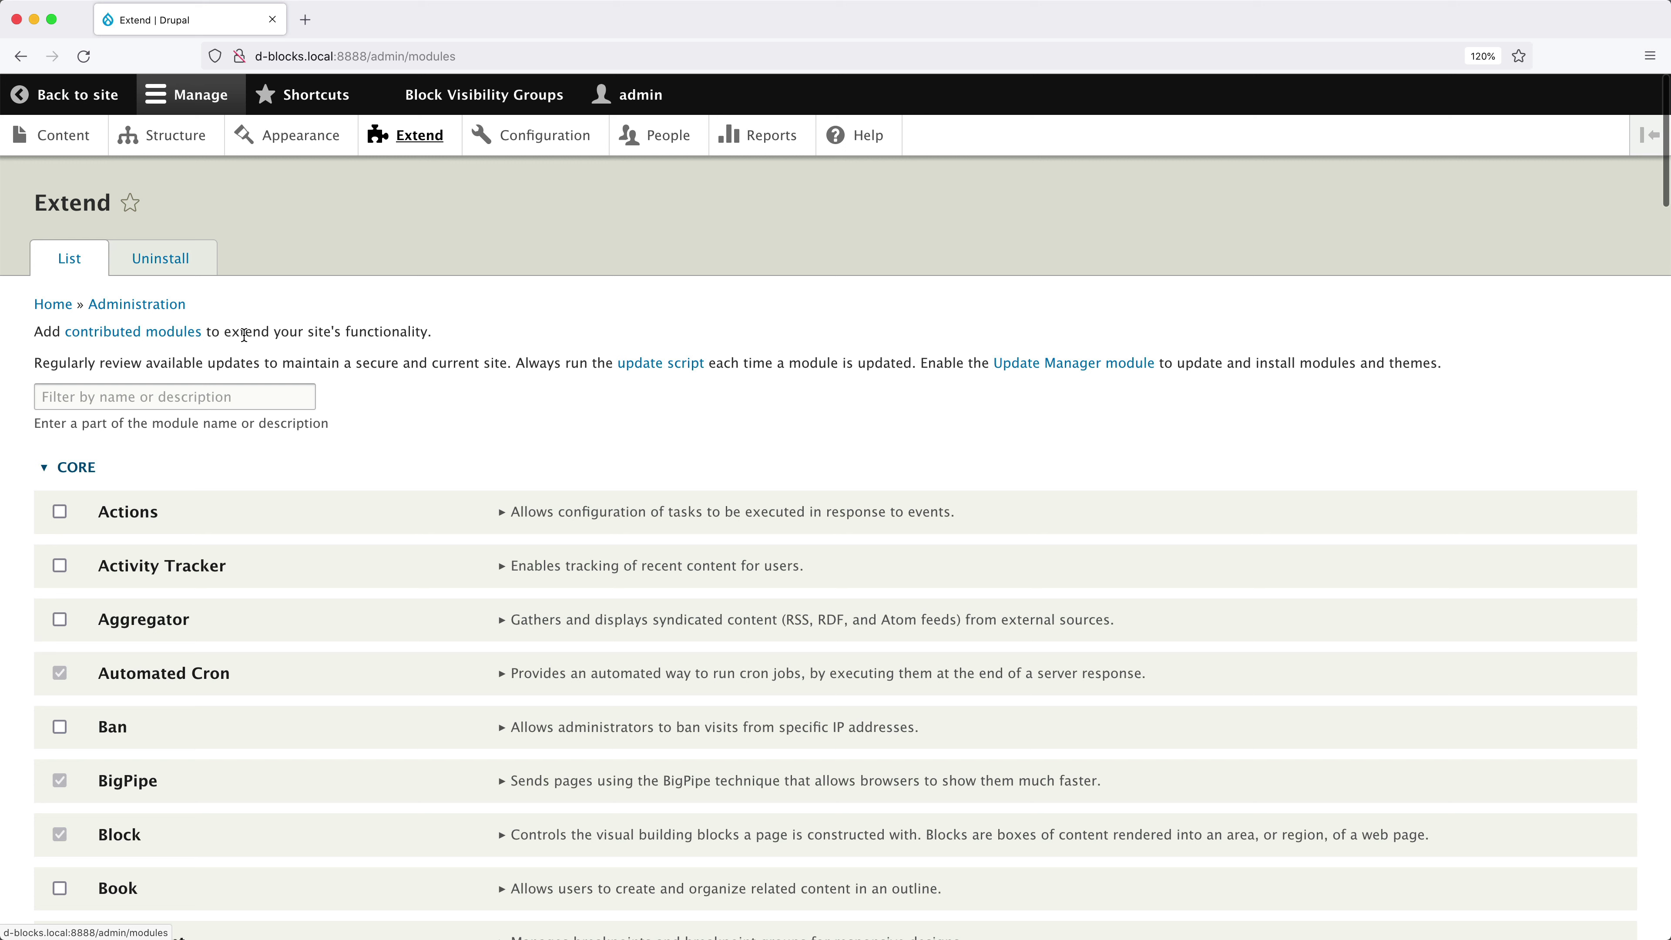
left_click(223, 395)
type("term")
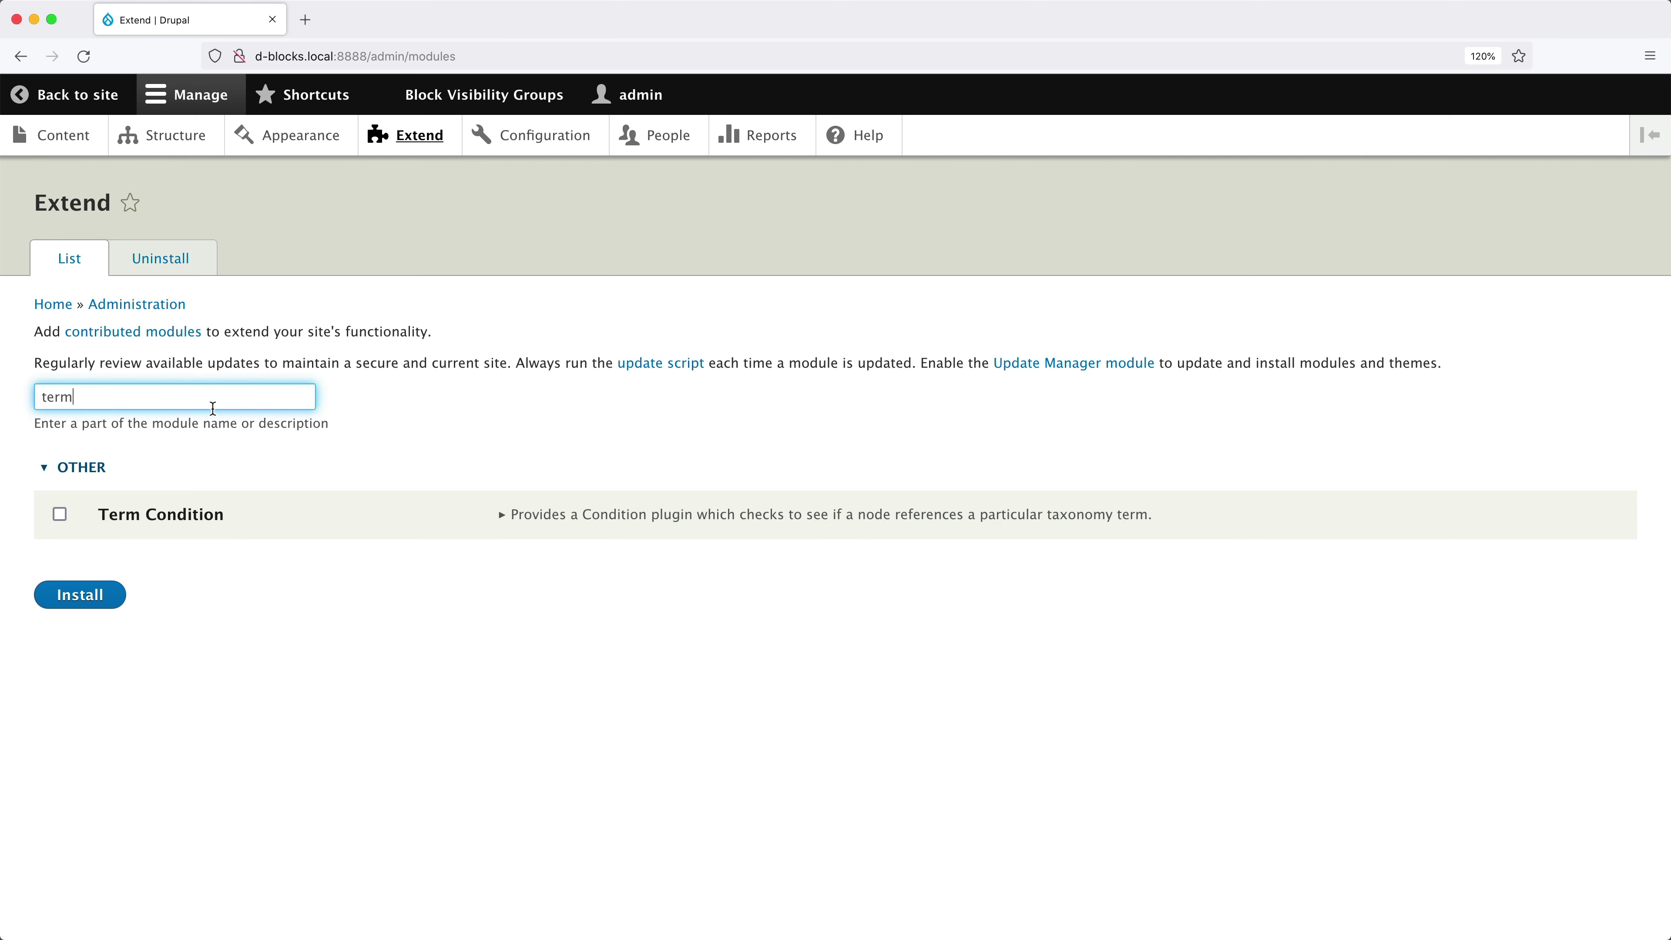
left_click(125, 520)
left_click(79, 594)
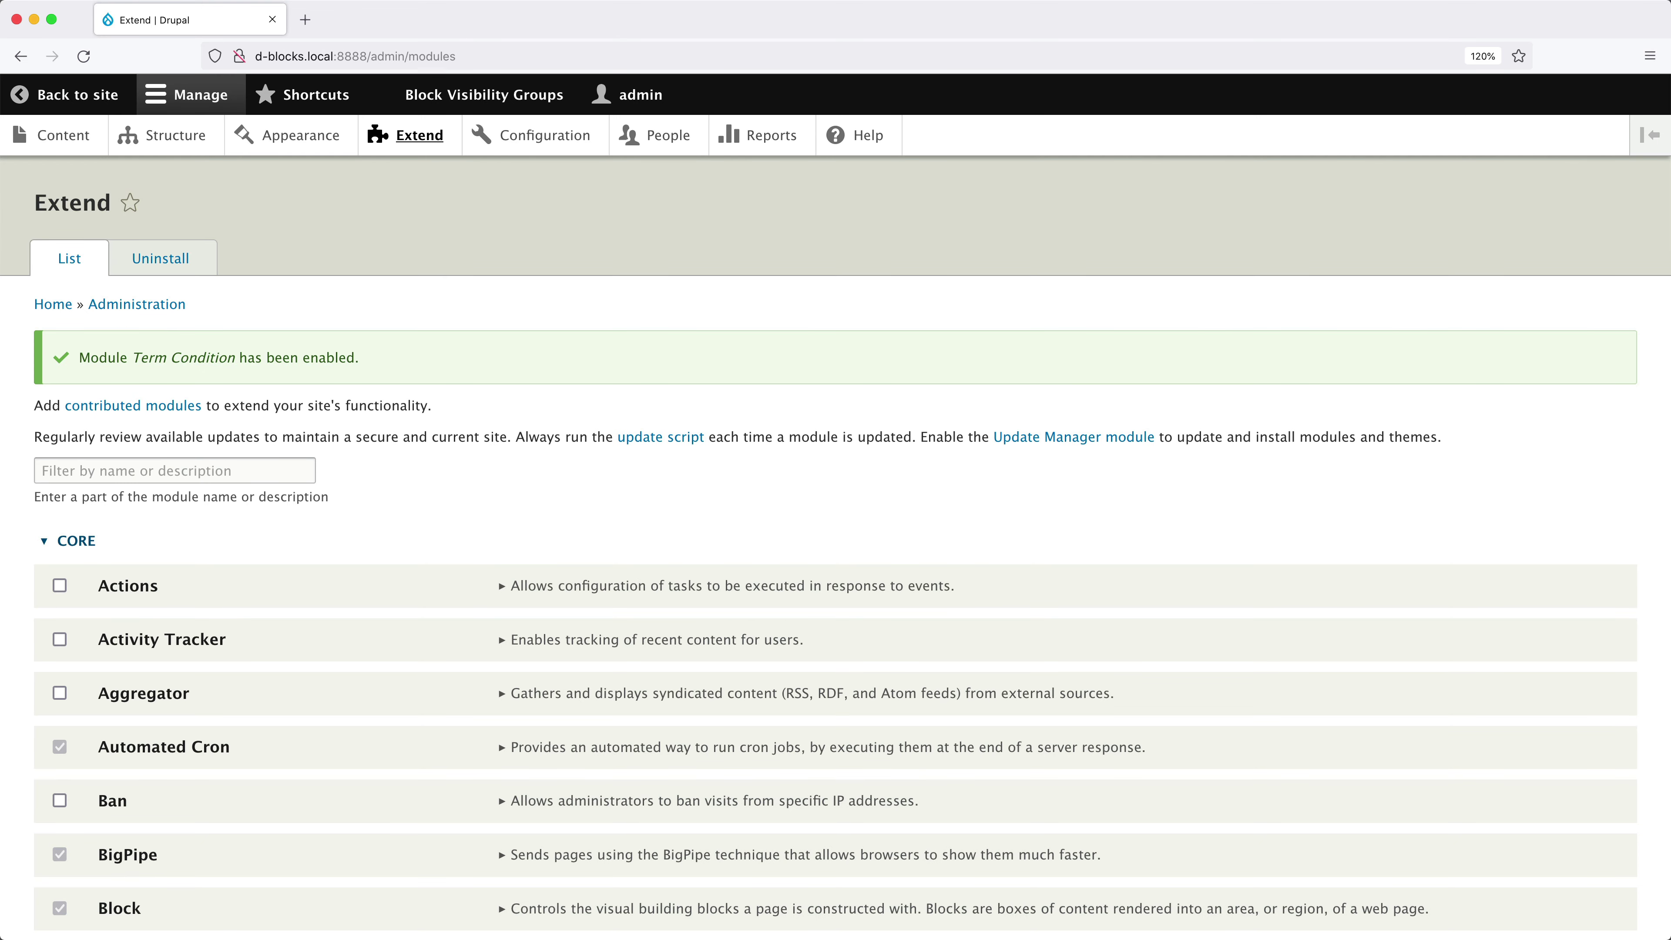
left_click(186, 142)
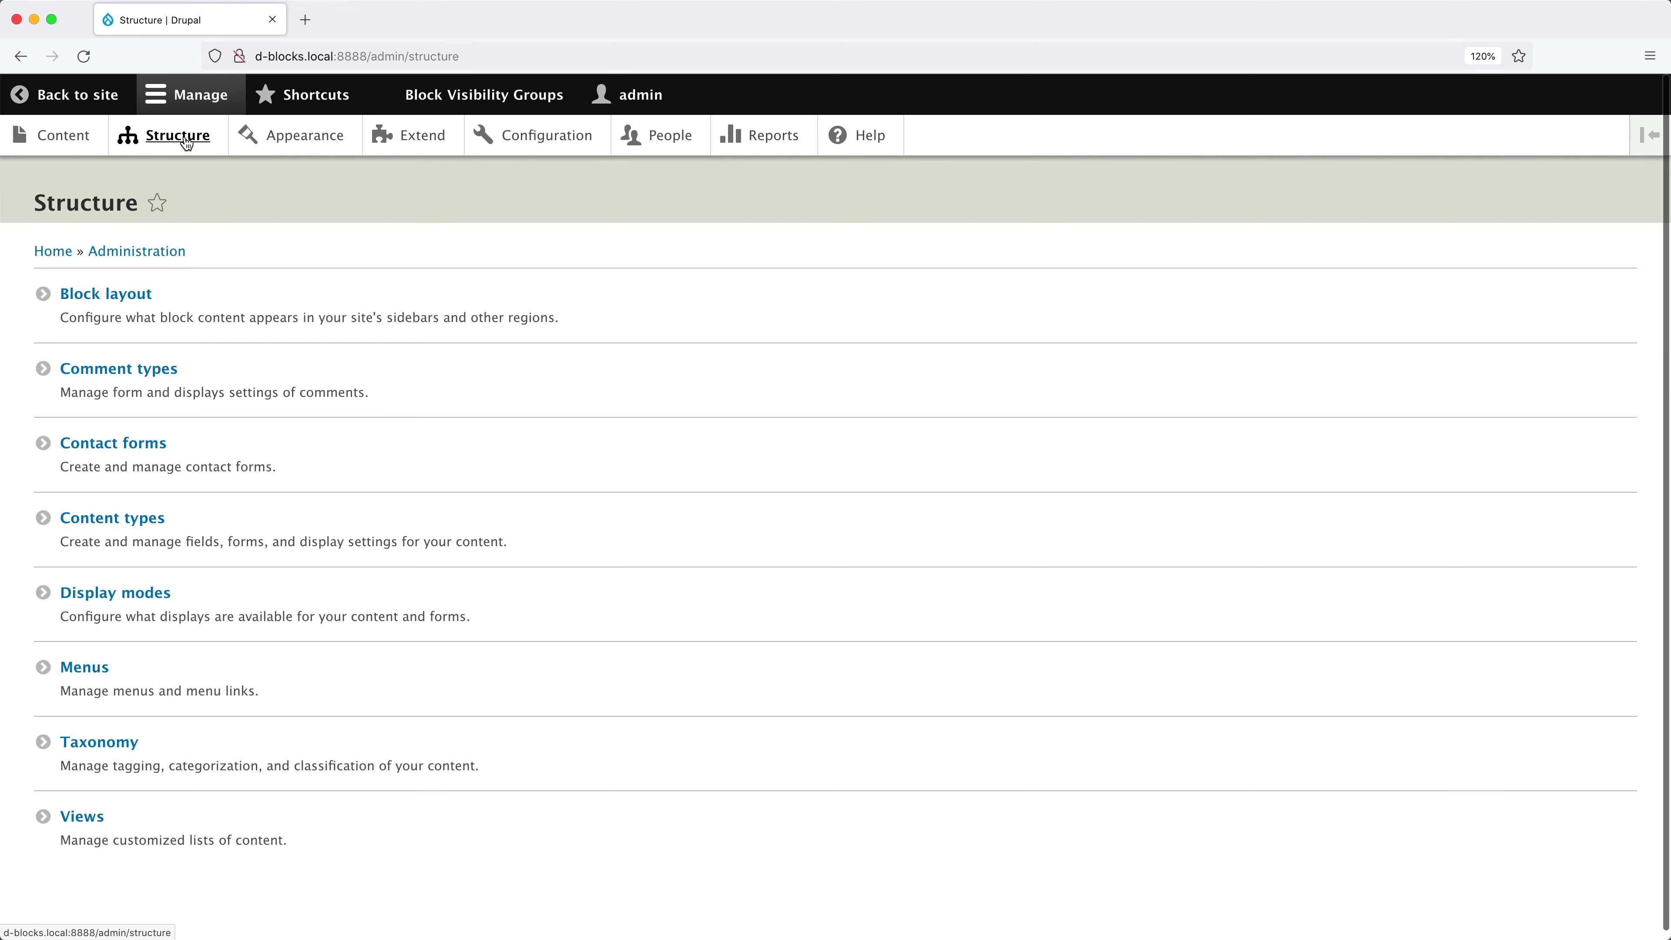
- Create a Basic custom block named Drupal with a short descriptive body text
left_click(125, 298)
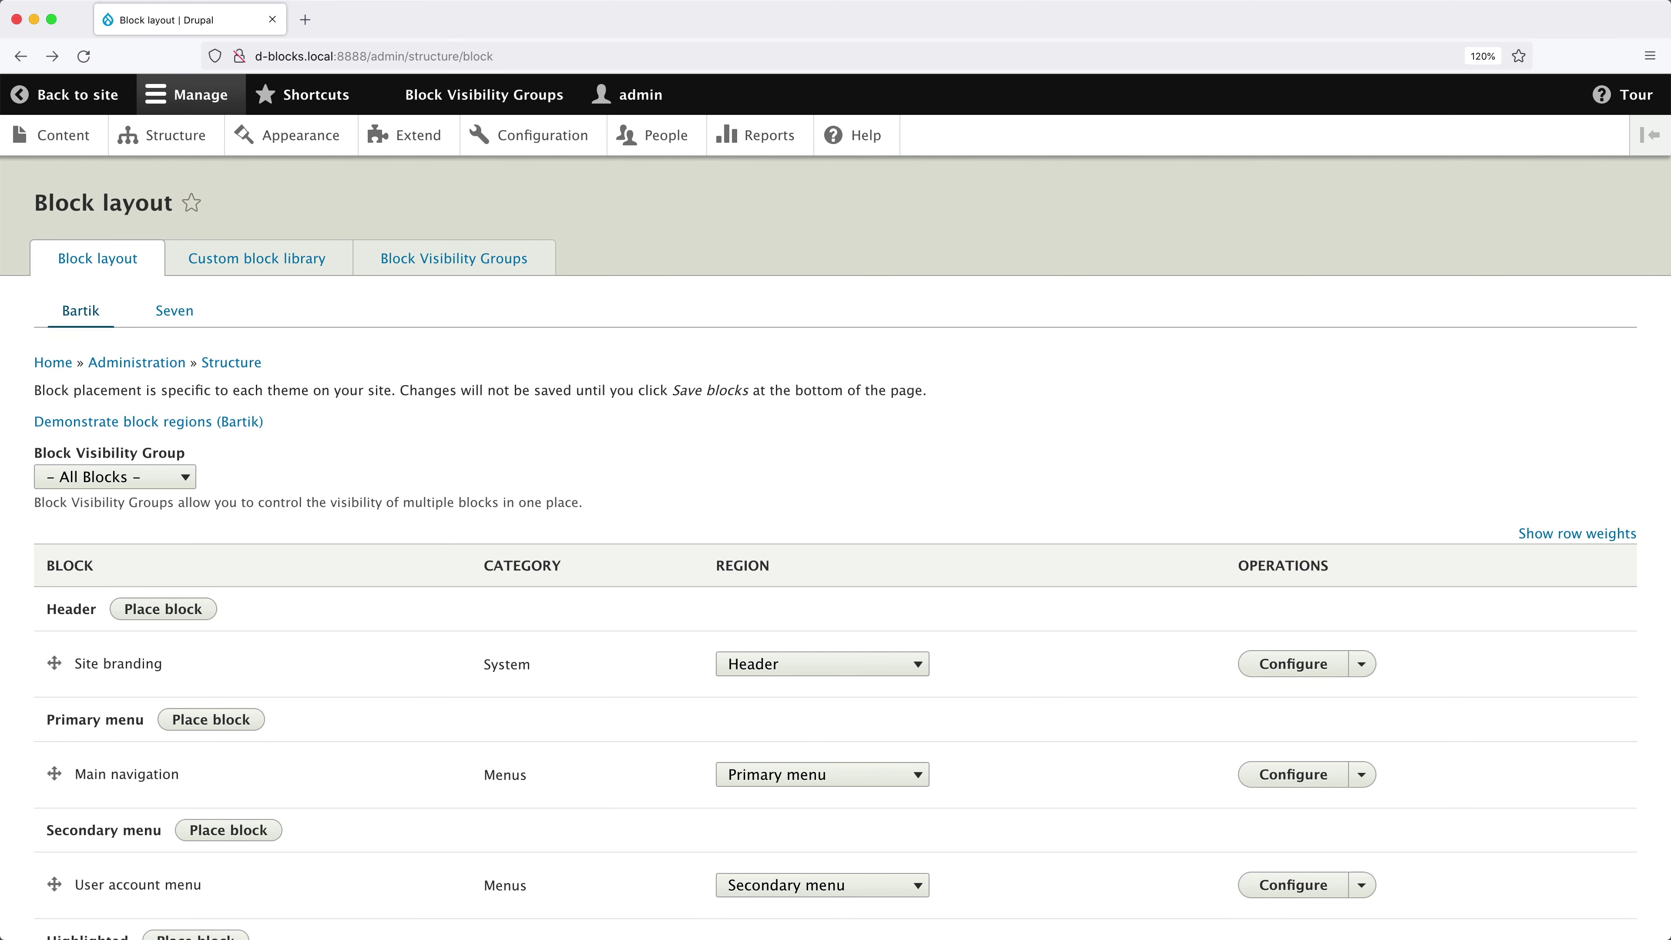
left_click(223, 265)
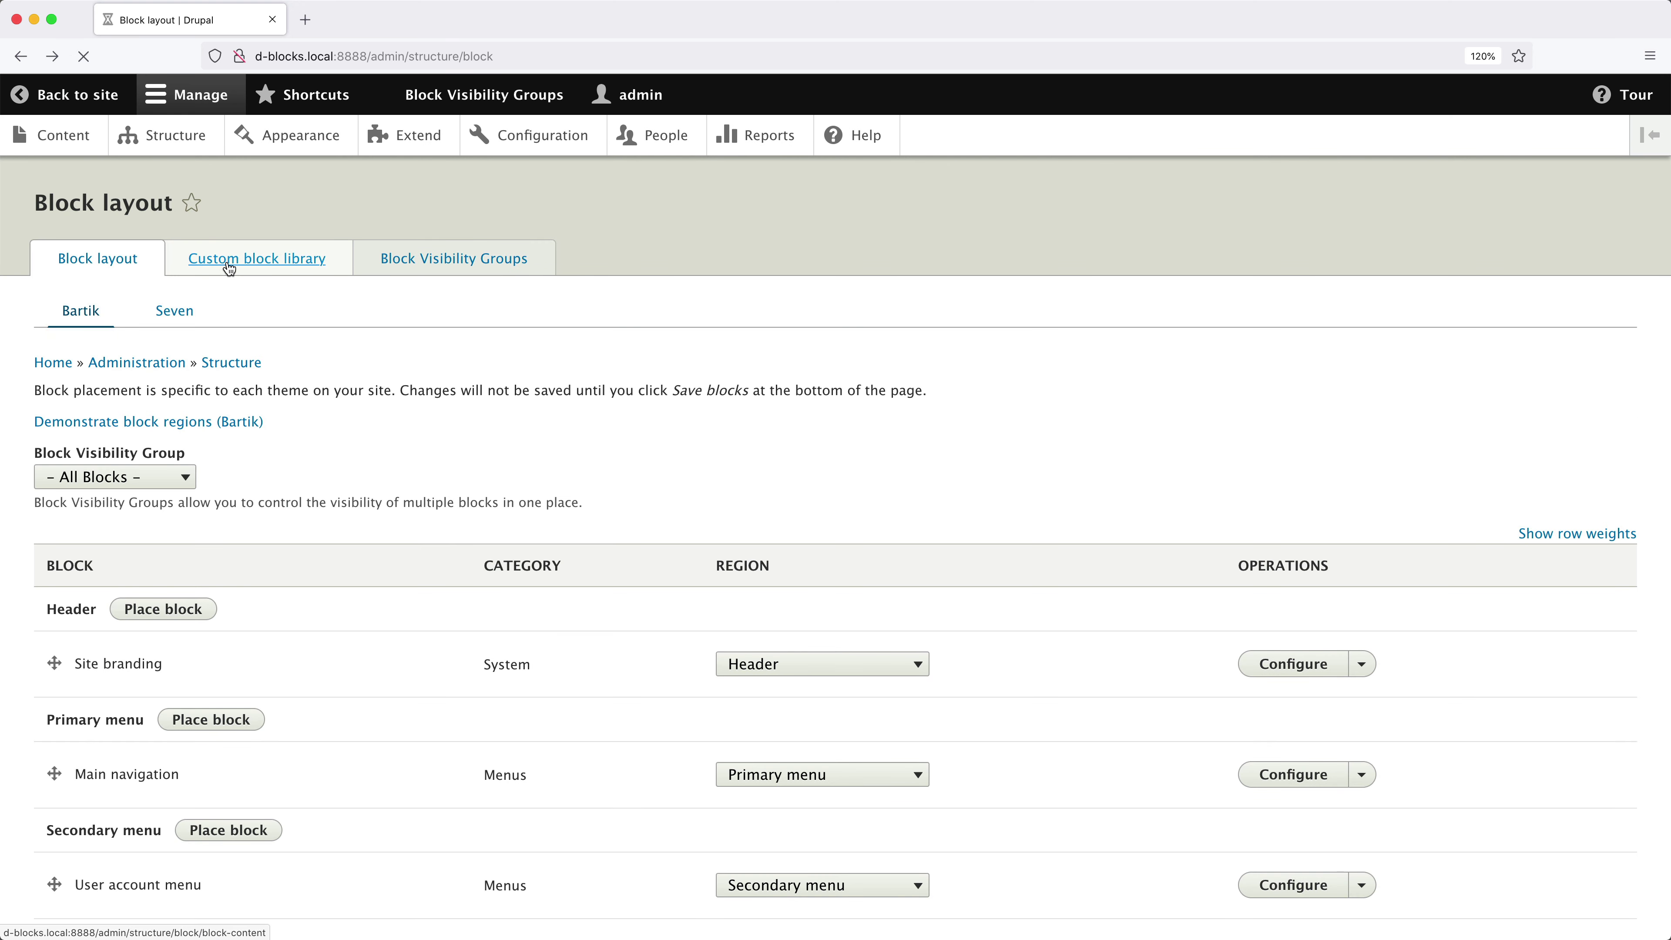
left_click(131, 425)
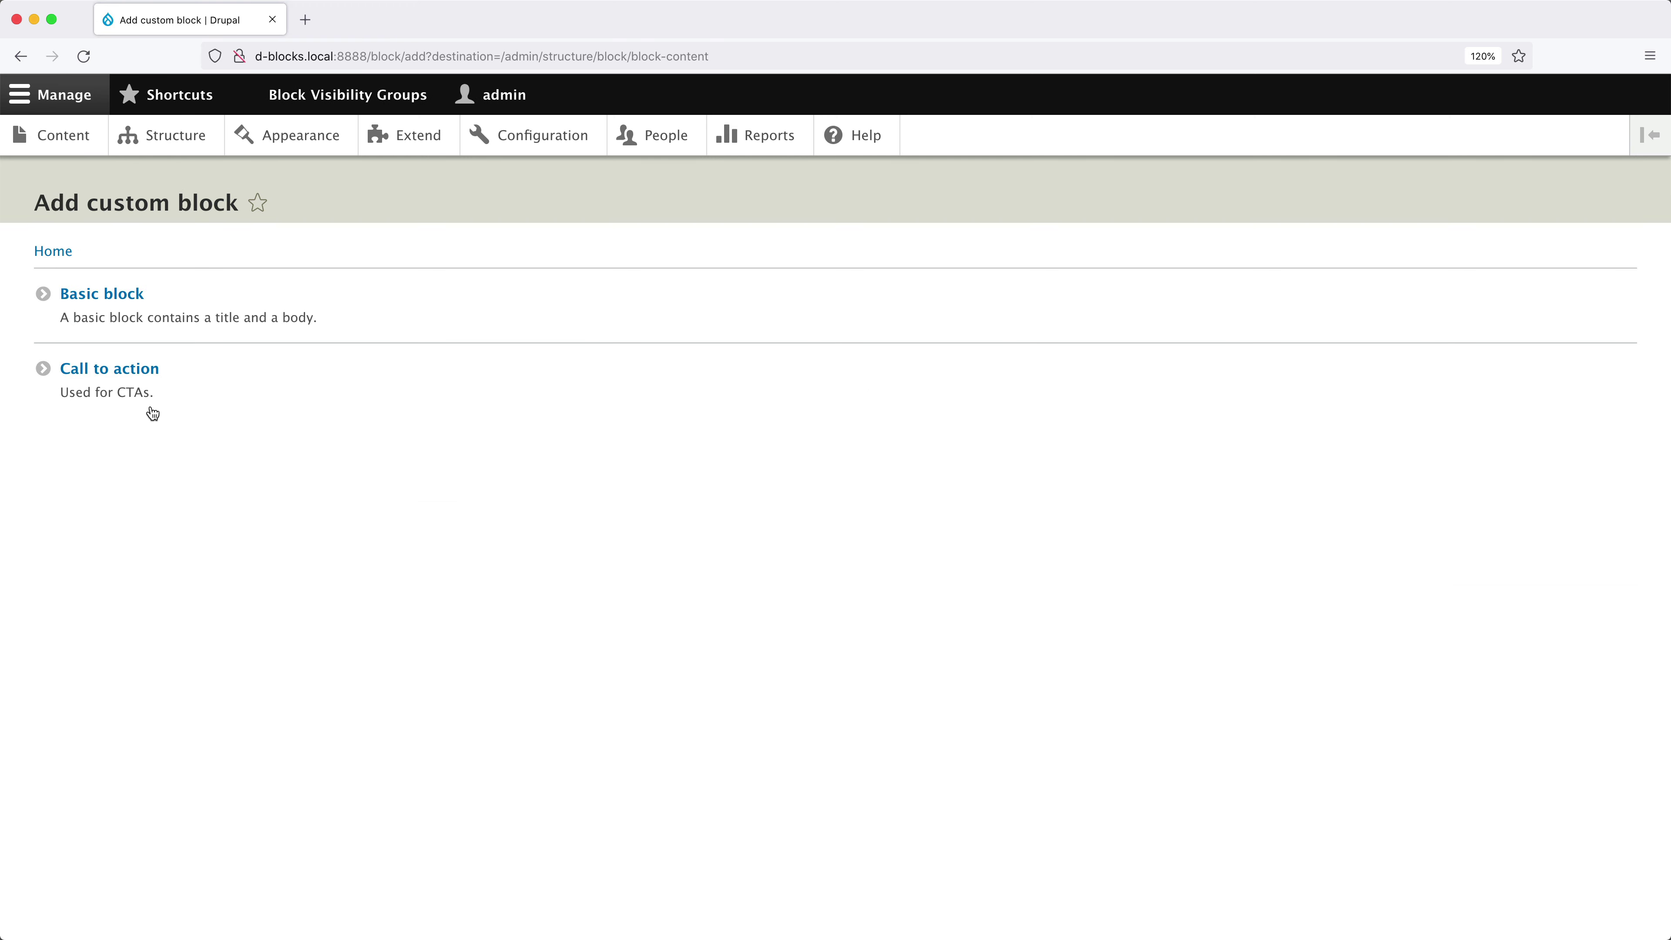
left_click(105, 293)
left_click(249, 313)
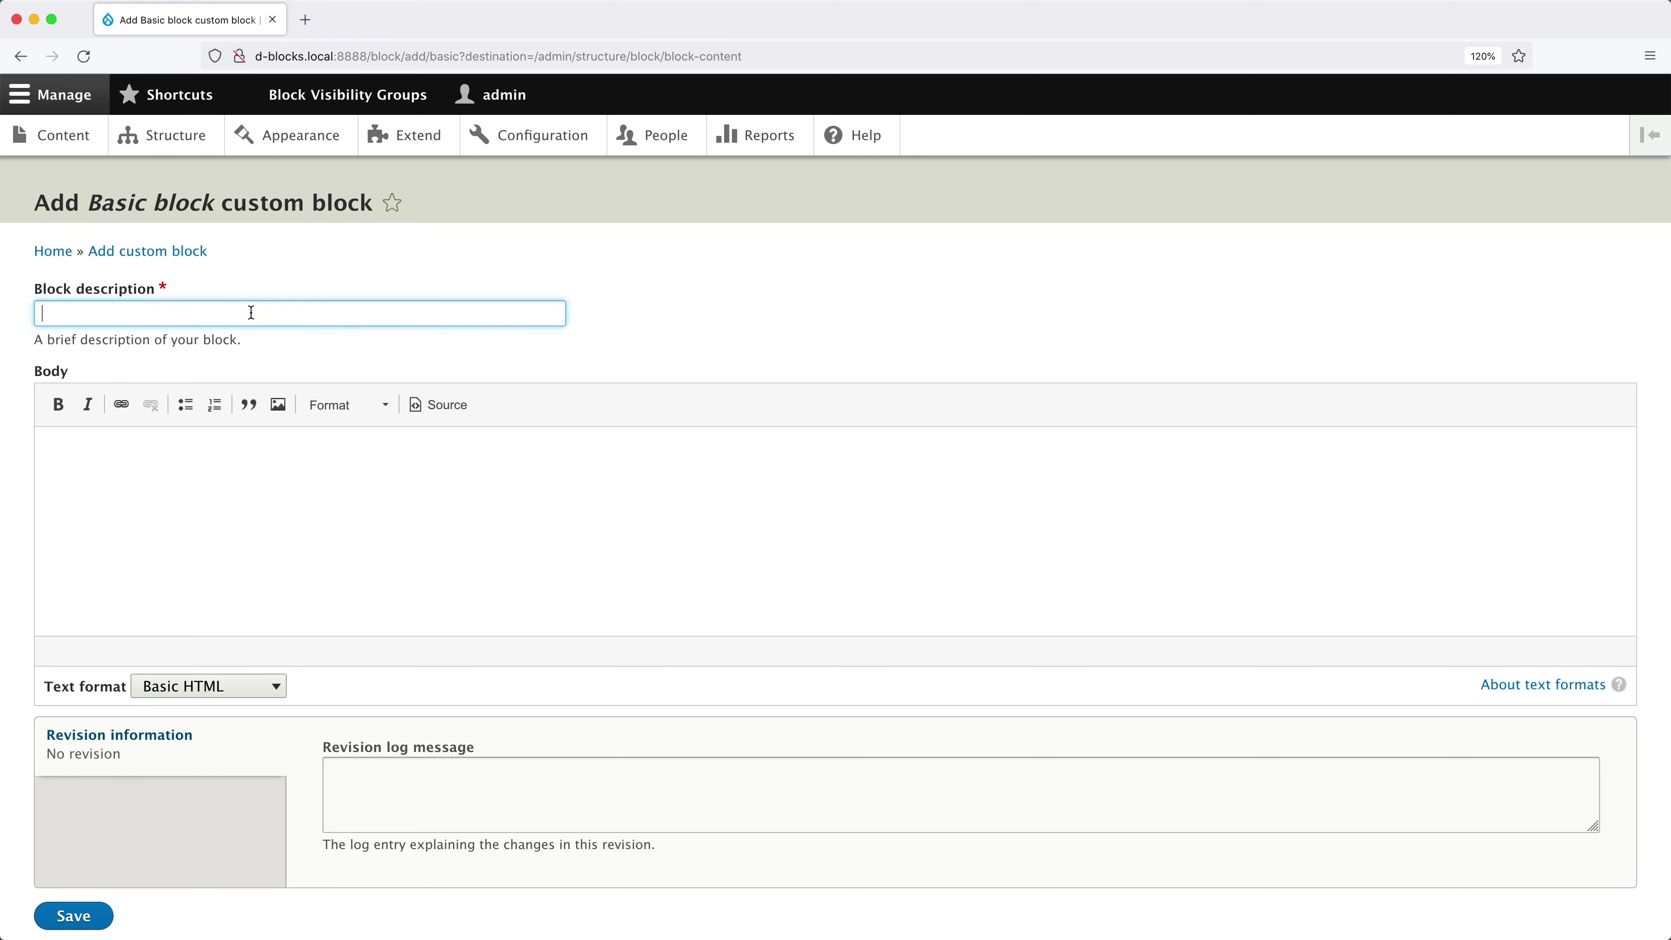
type("Drupal")
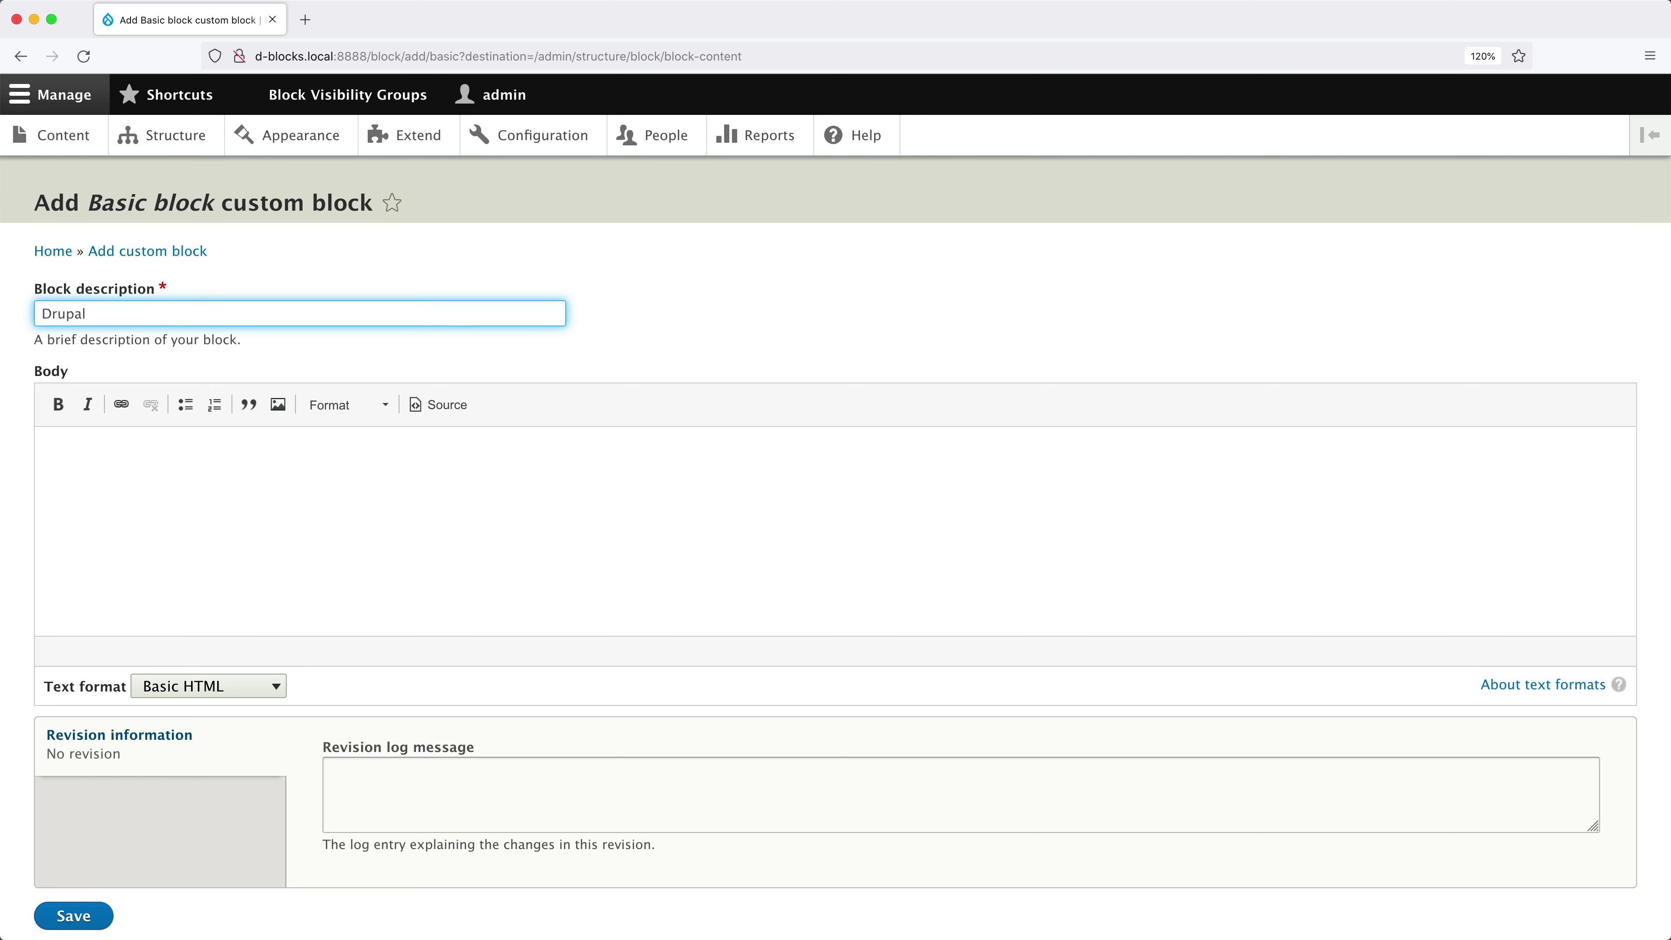
left_click(230, 502)
type("Drupal is a free and open-source web content management system (CMS) written in PHP and distributed under the GNU General Public License.")
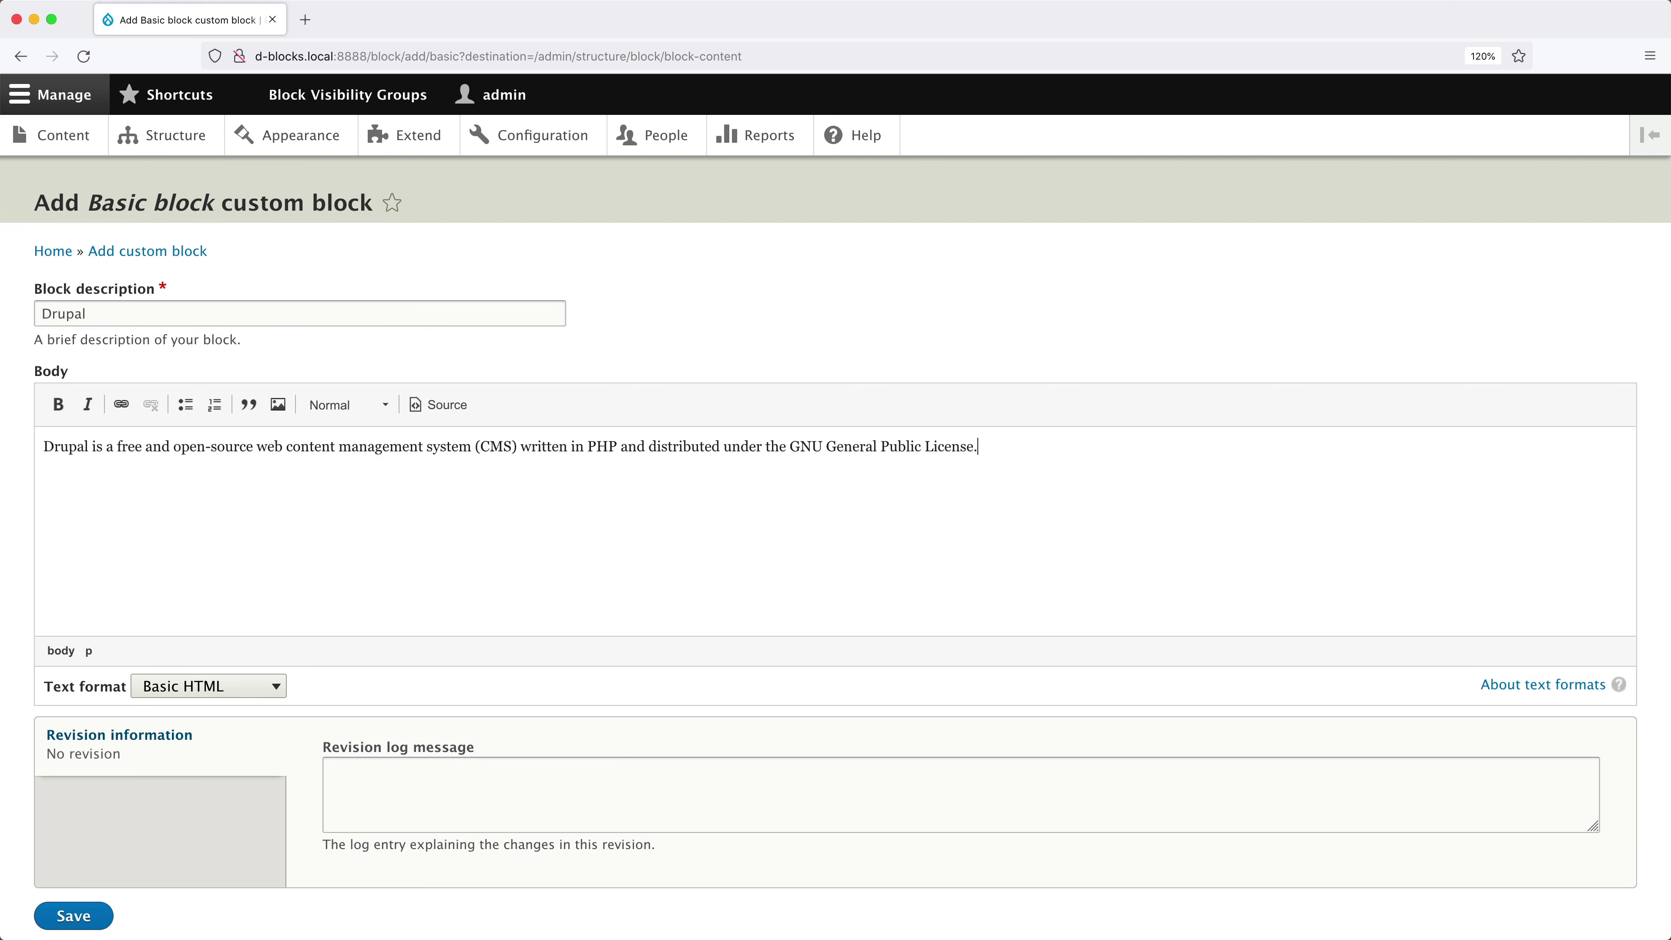
left_click(92, 916)
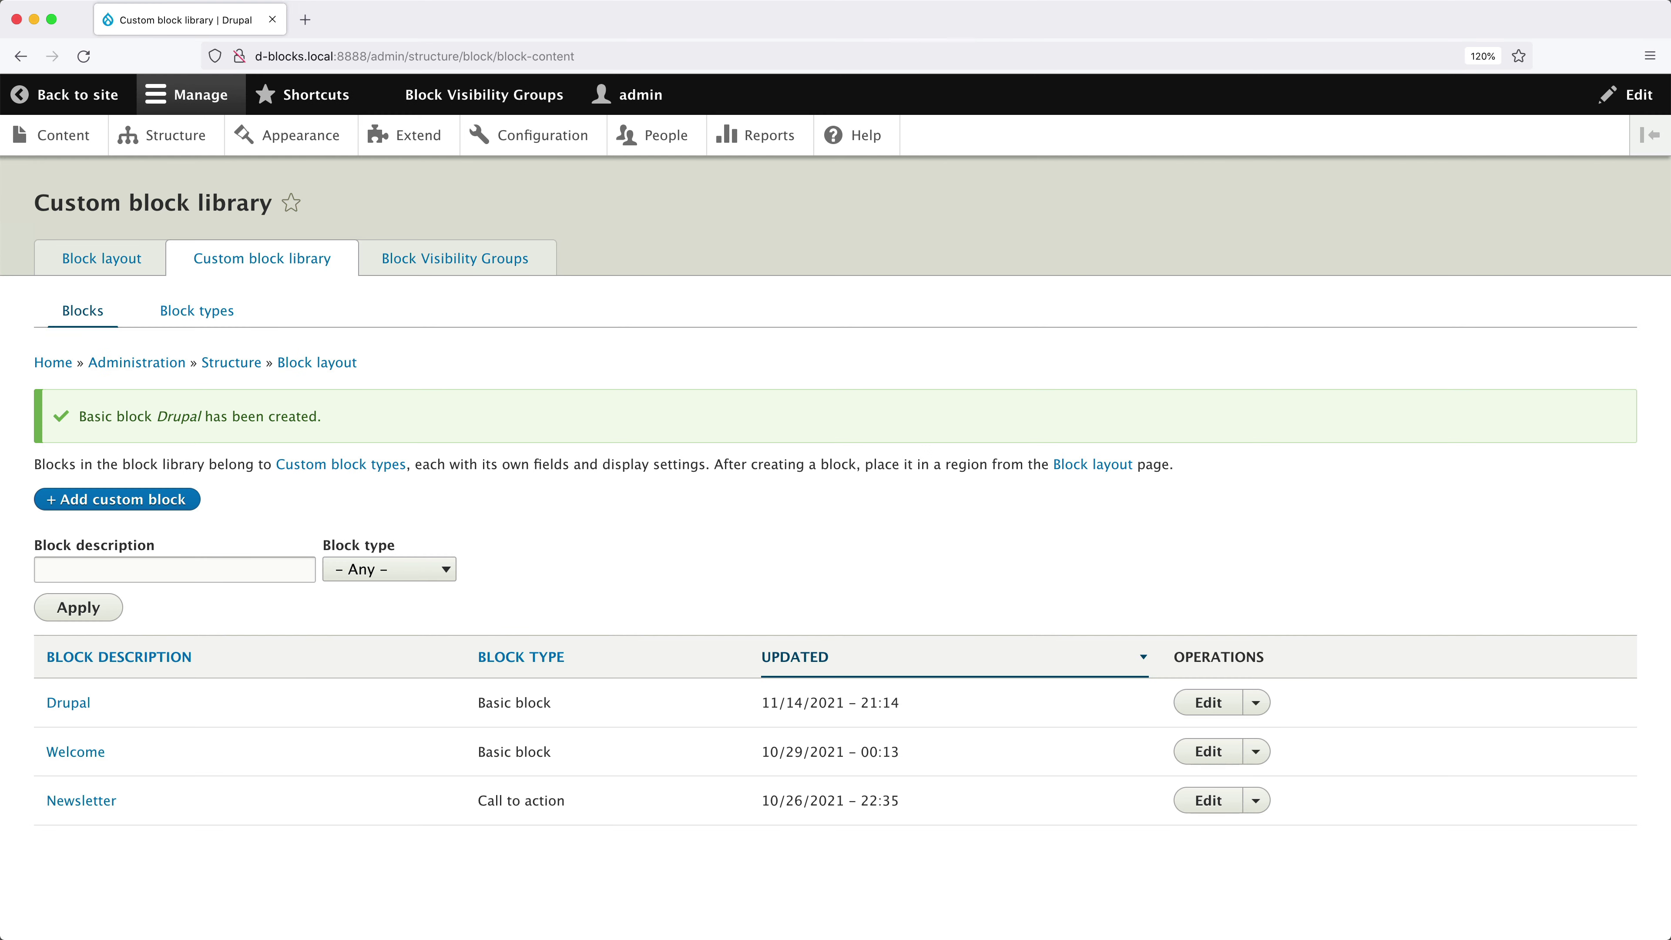
- Create a second Basic custom block named WordPress with a short descriptive body text
left_click(108, 508)
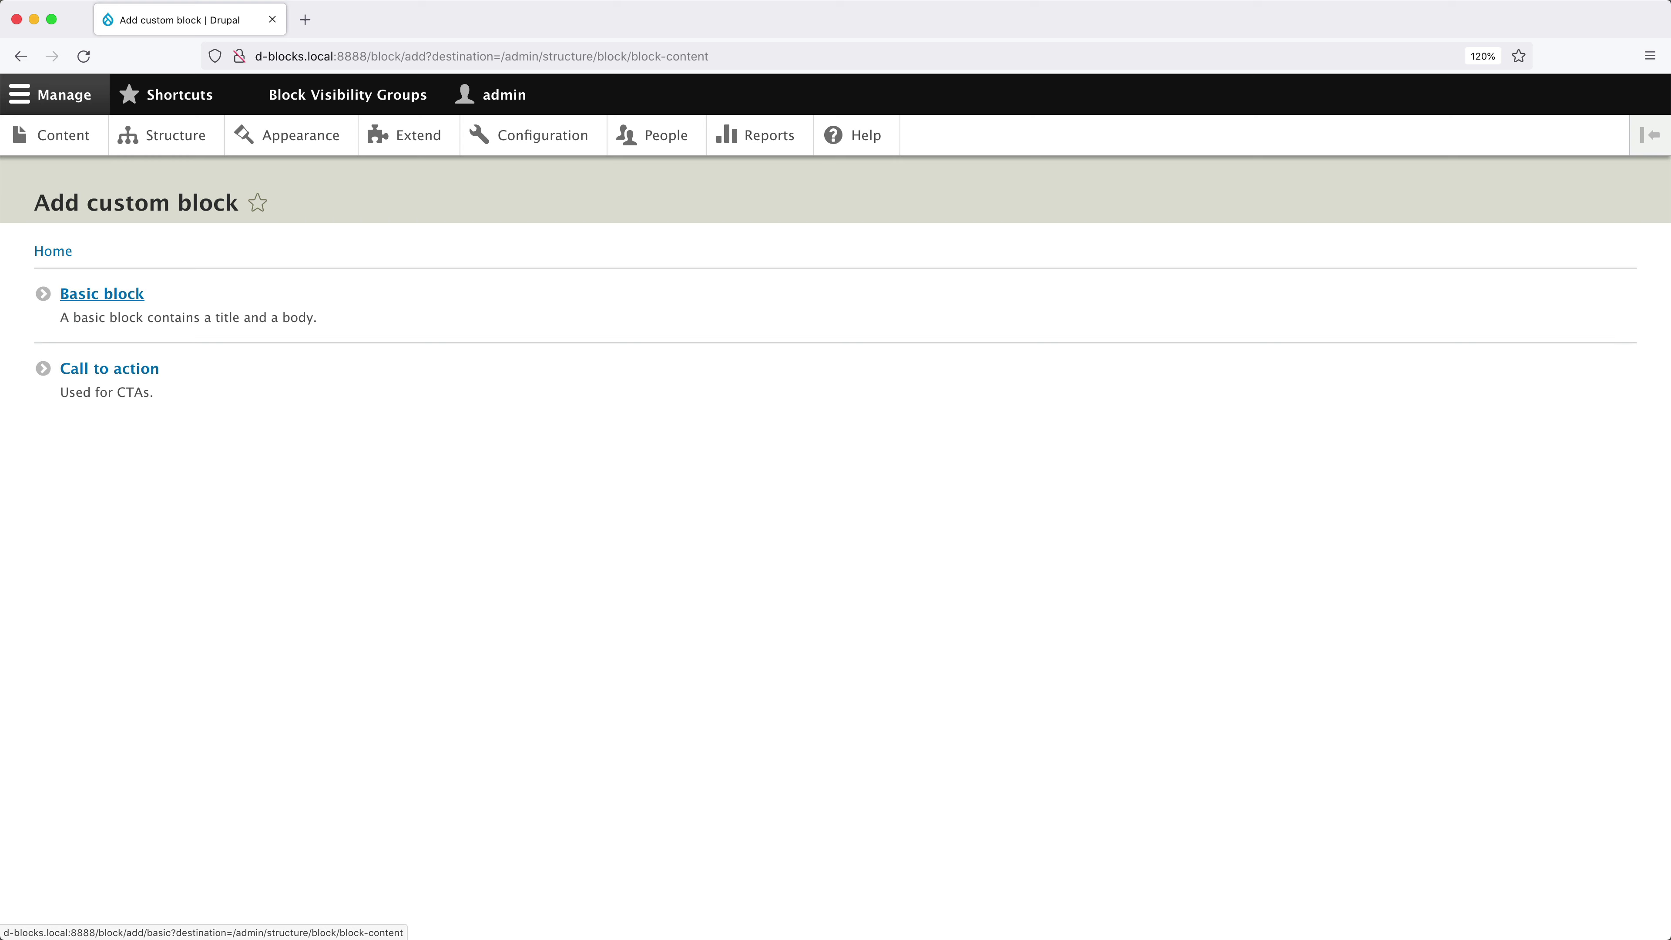
left_click(101, 293)
left_click(93, 307)
type("W")
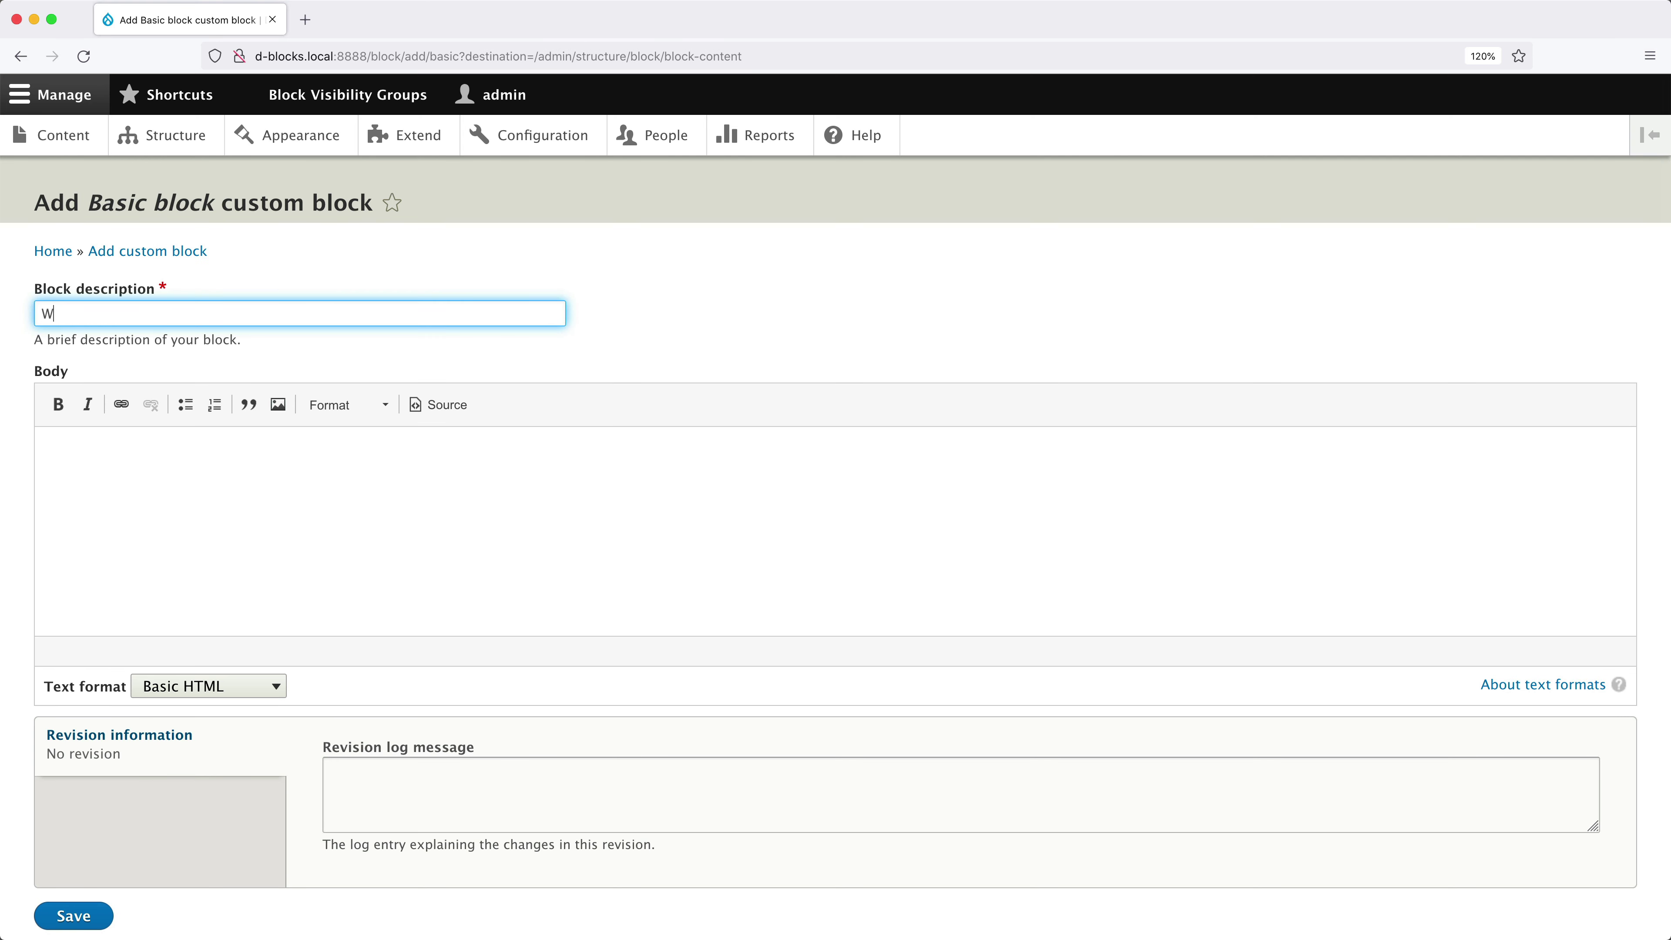
type("ordPress")
left_click(136, 481)
key("super+v")
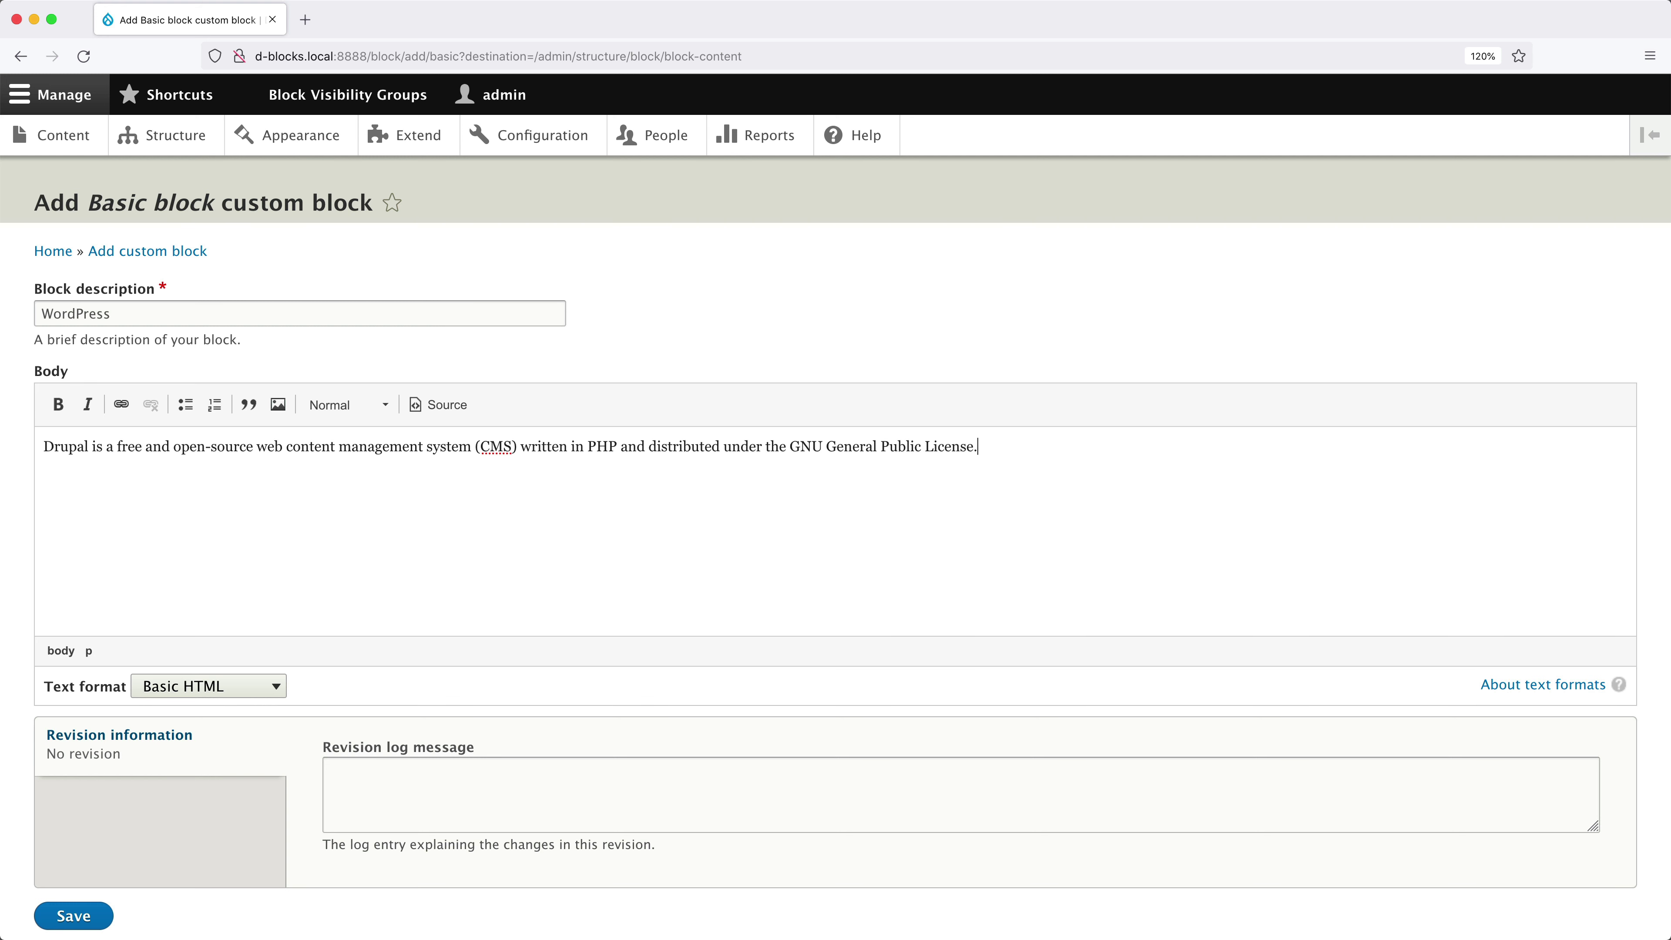
left_click(89, 915)
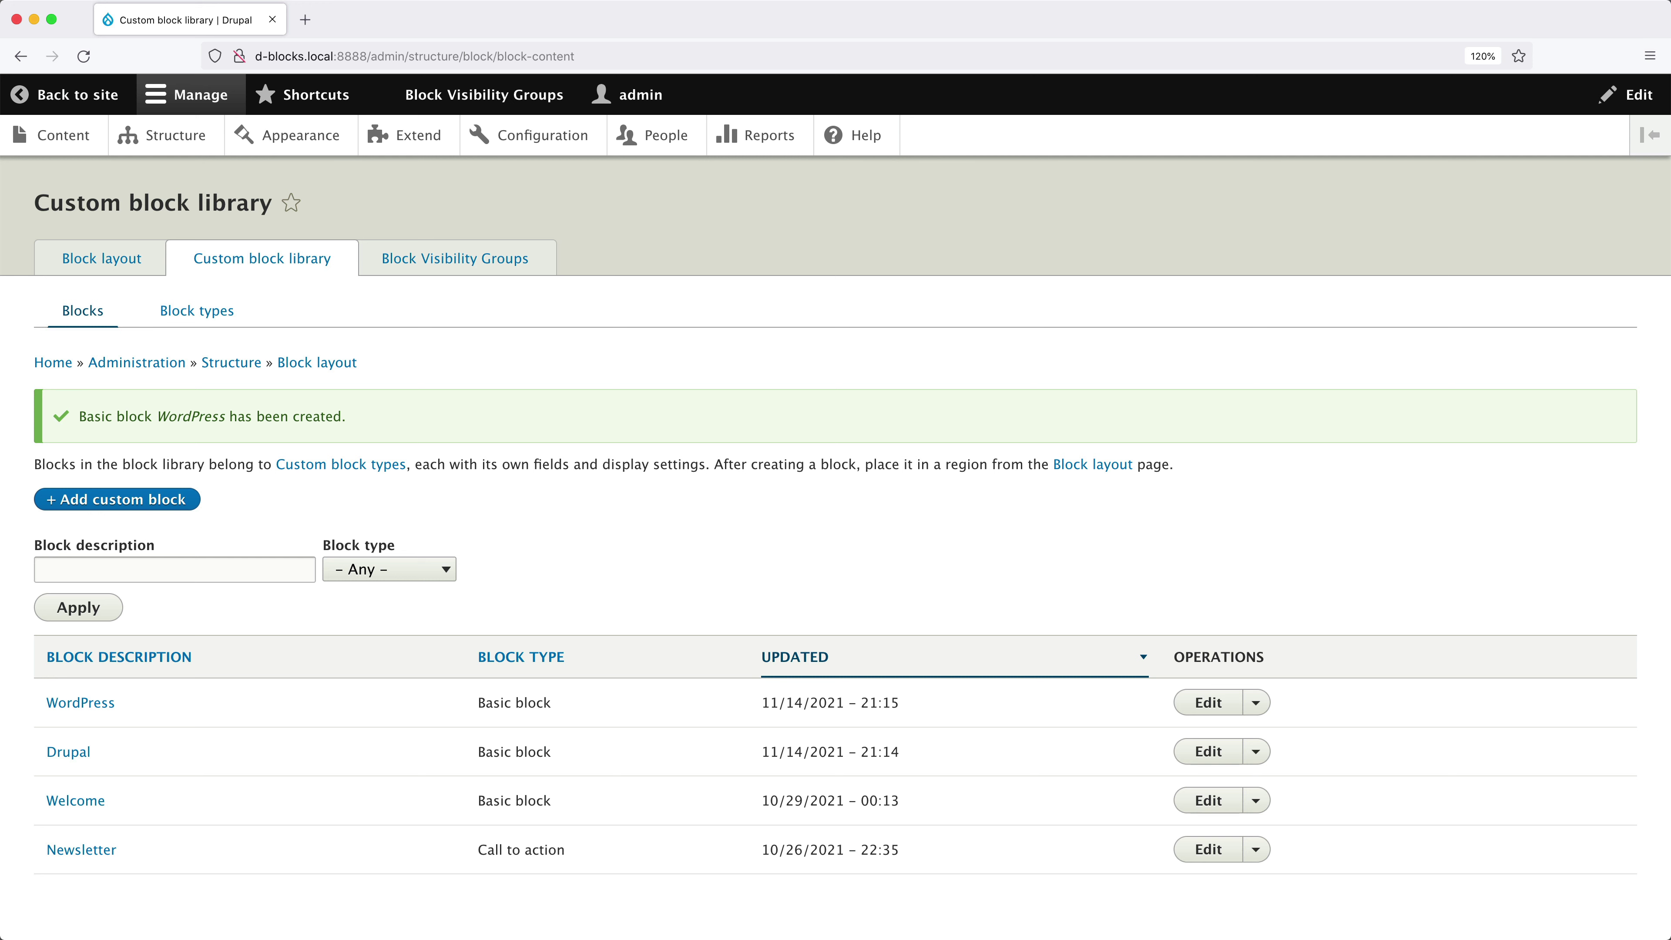
left_click(466, 270)
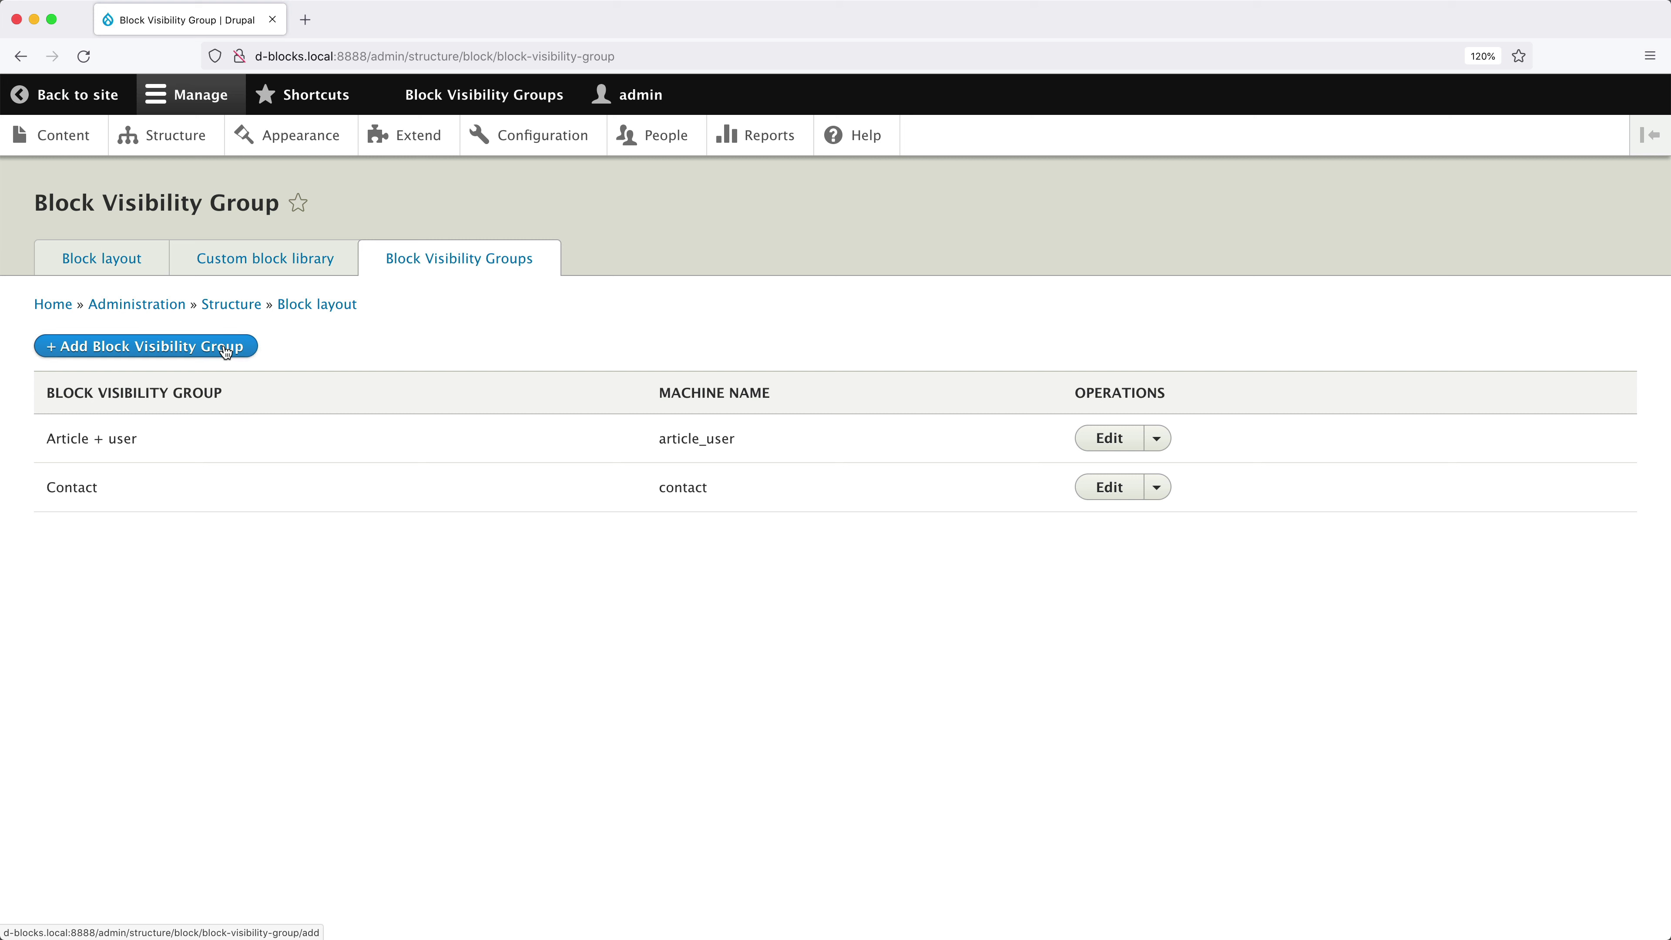
- Add a block visibility group labelled Drupal where only one condition must pass
left_click(247, 345)
left_click(181, 315)
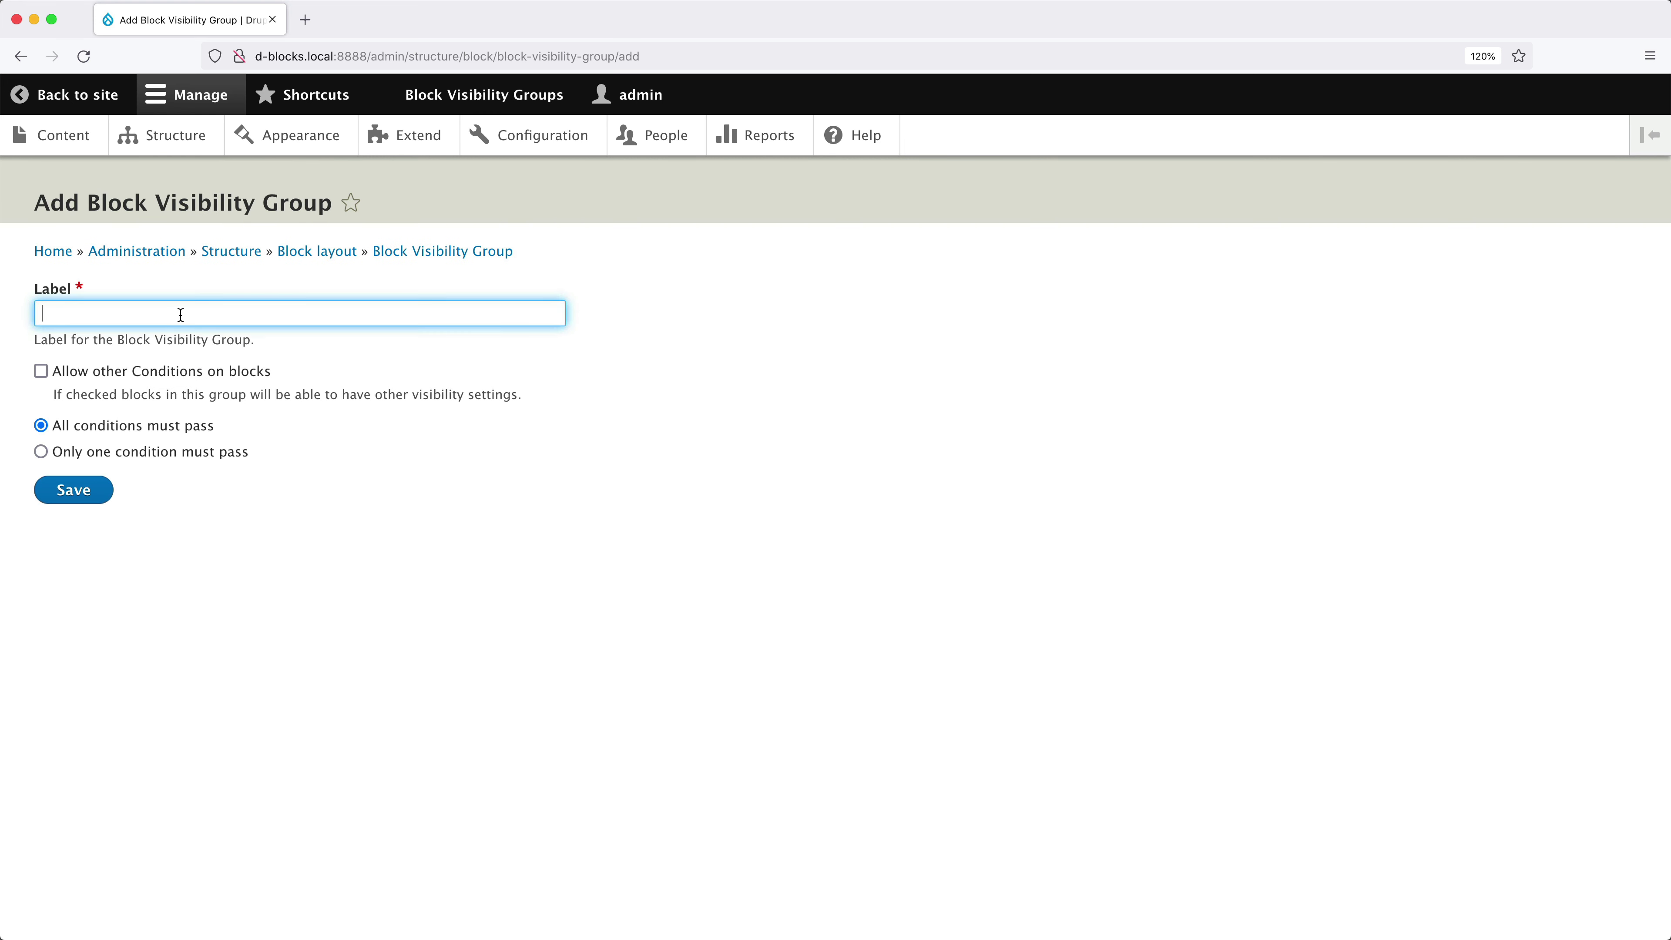
type("Drupal")
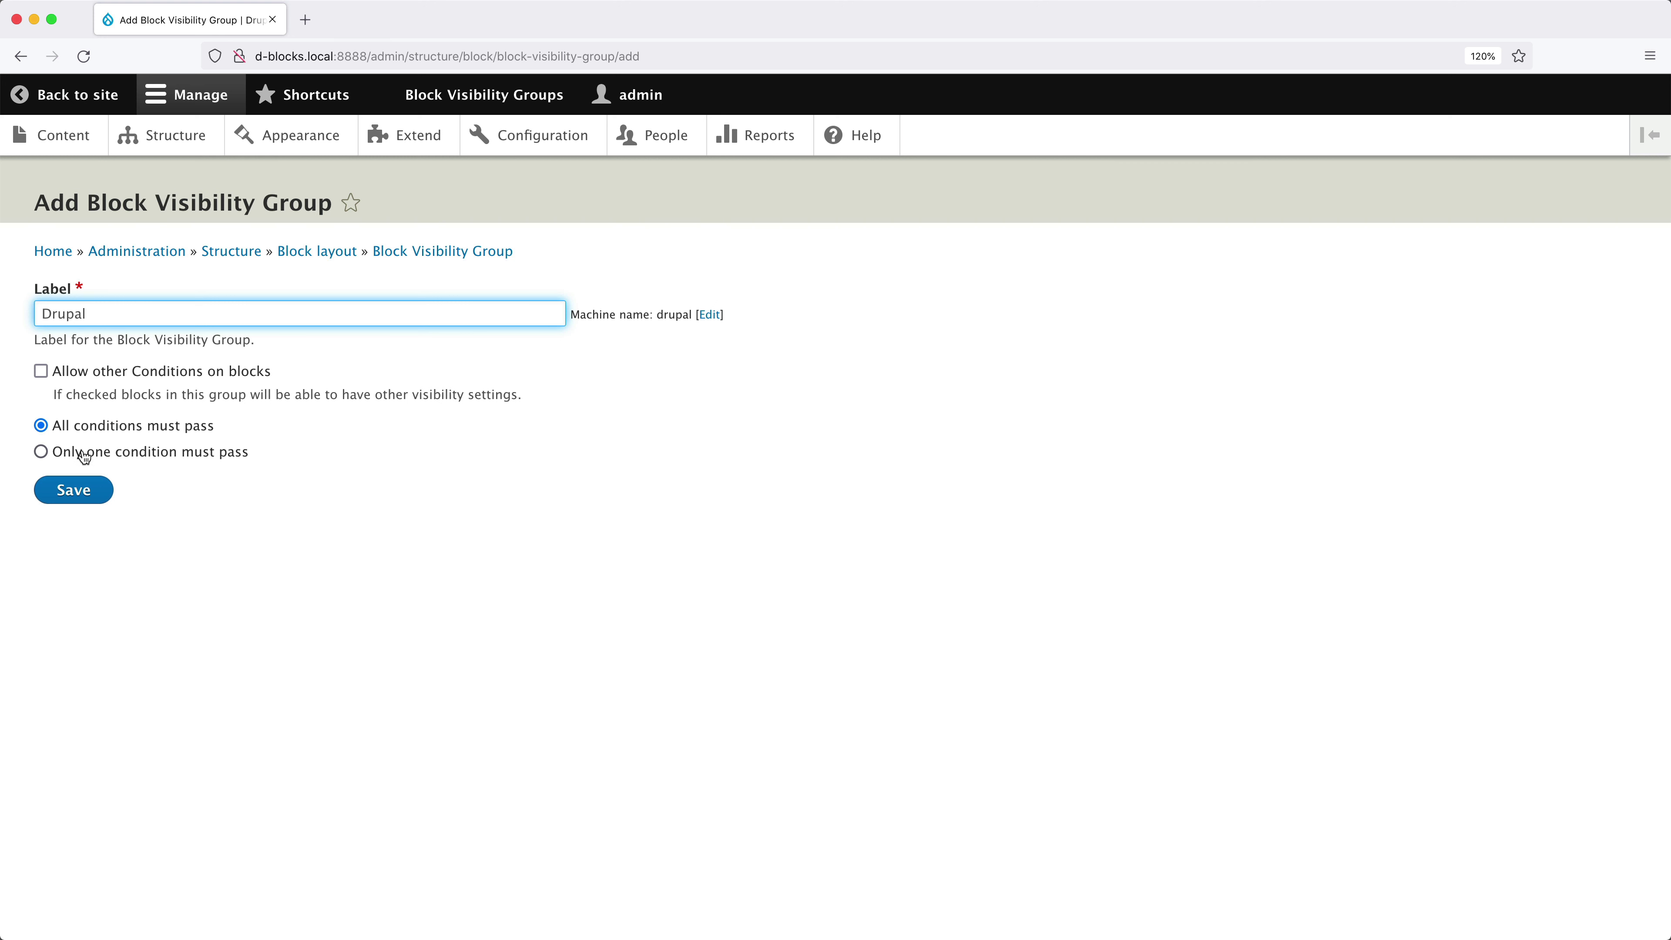
left_click(202, 460)
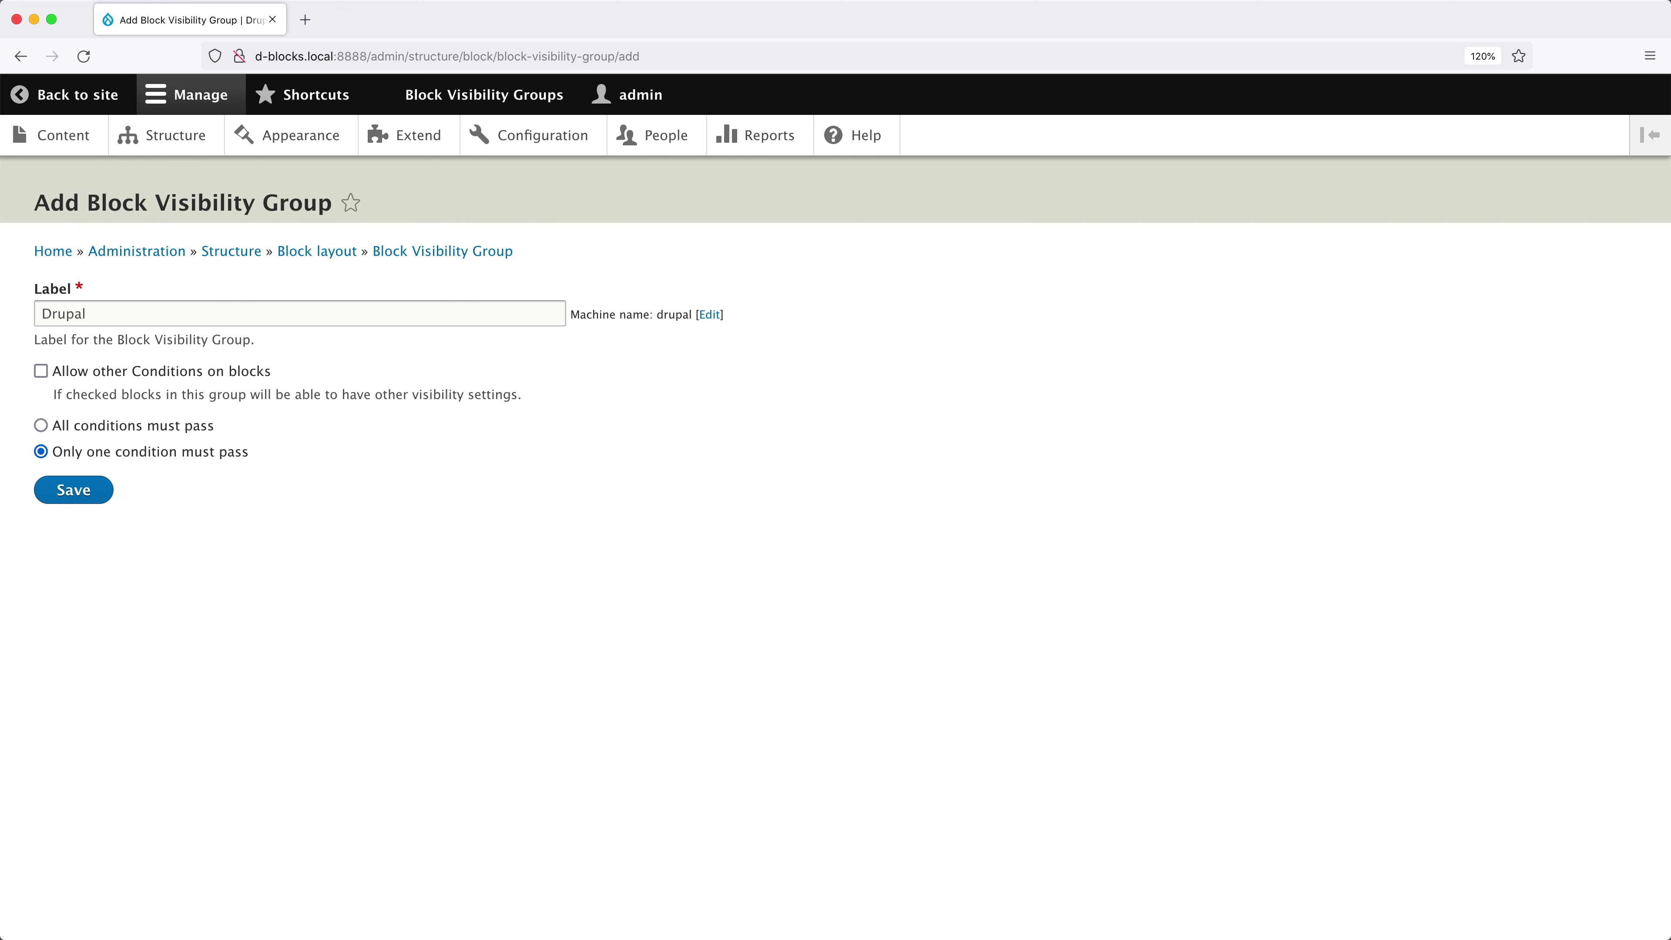
left_click(96, 498)
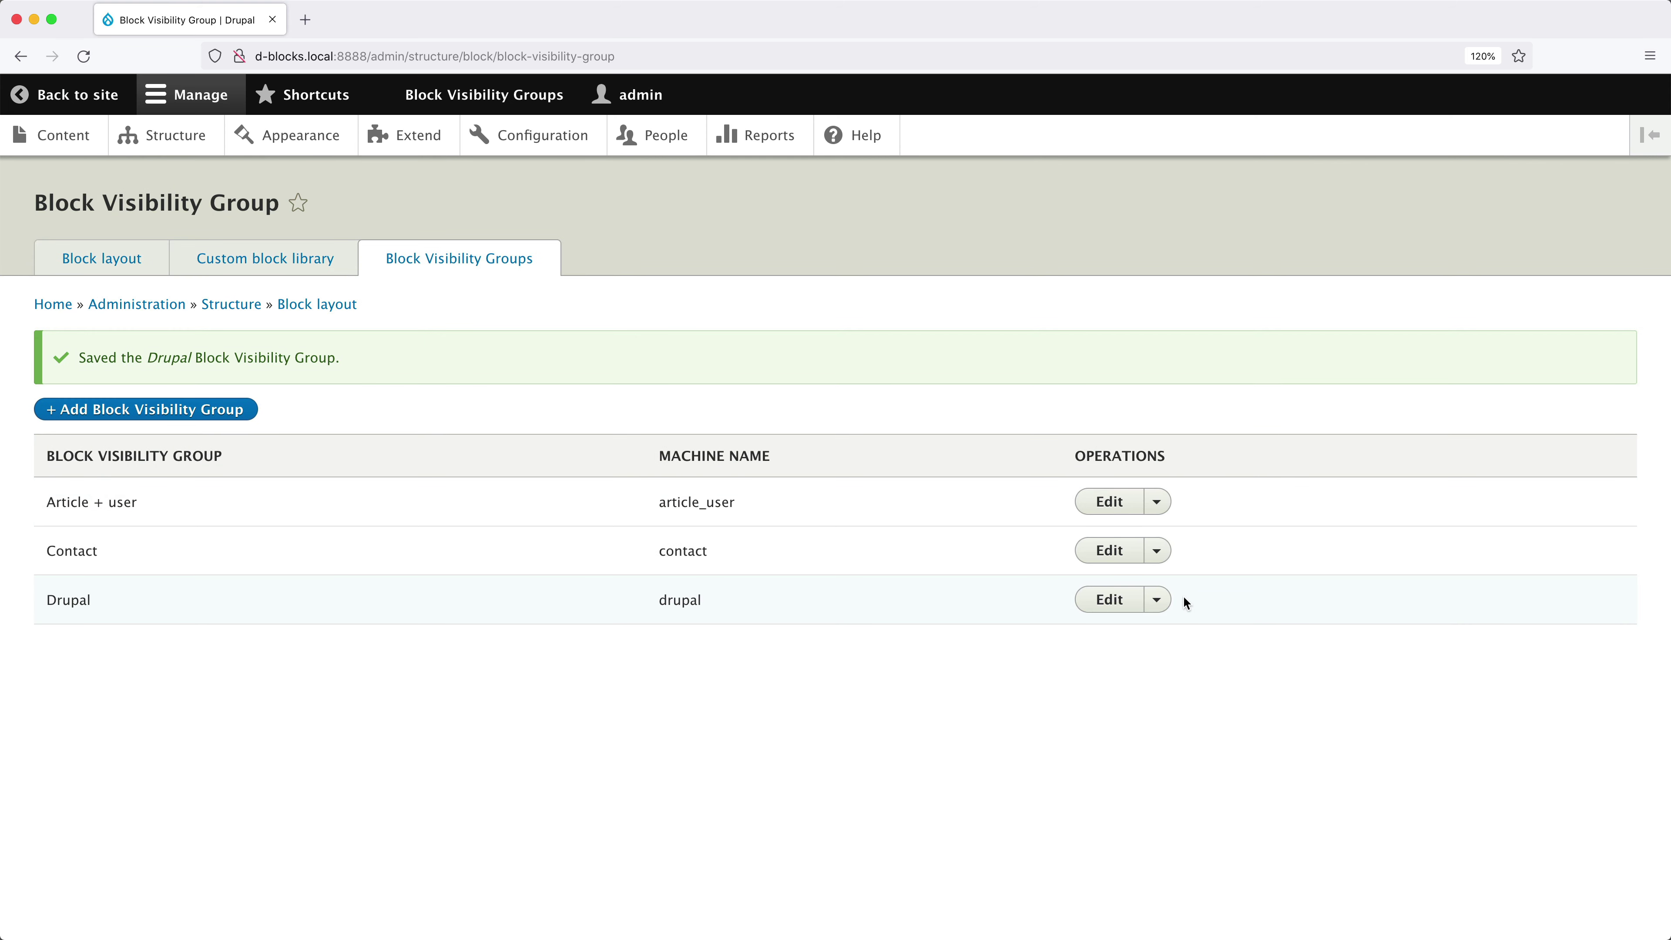
left_click(1092, 599)
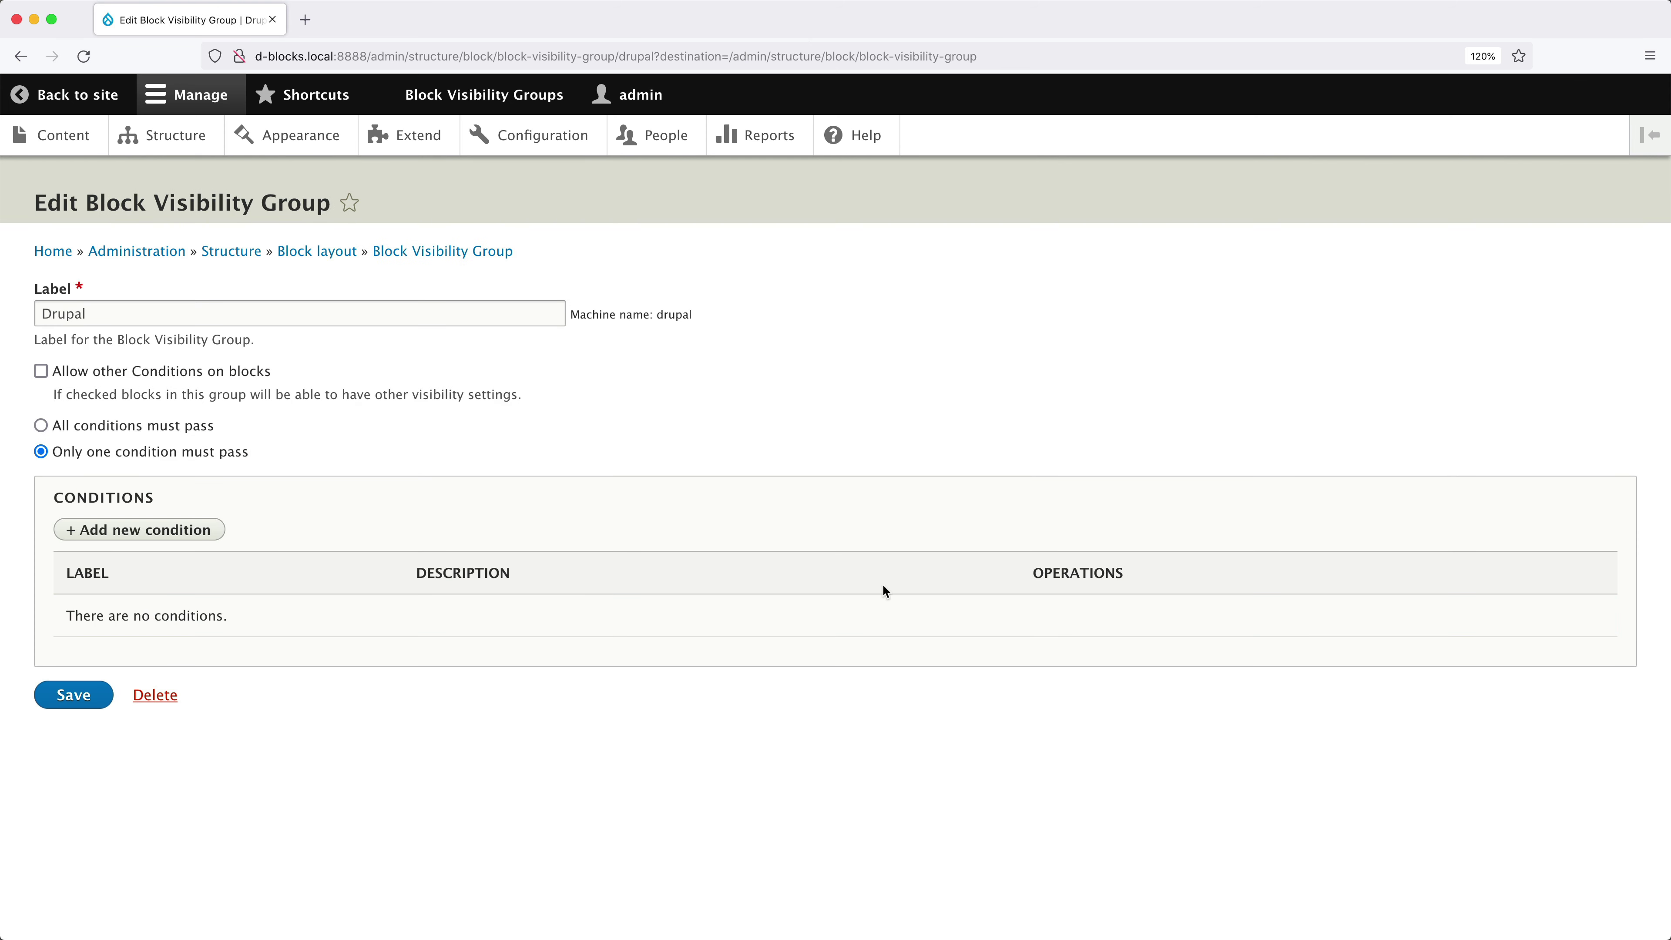
- Add a Term condition for the Drupal taxonomy term, taking the node from the URL
left_click(165, 530)
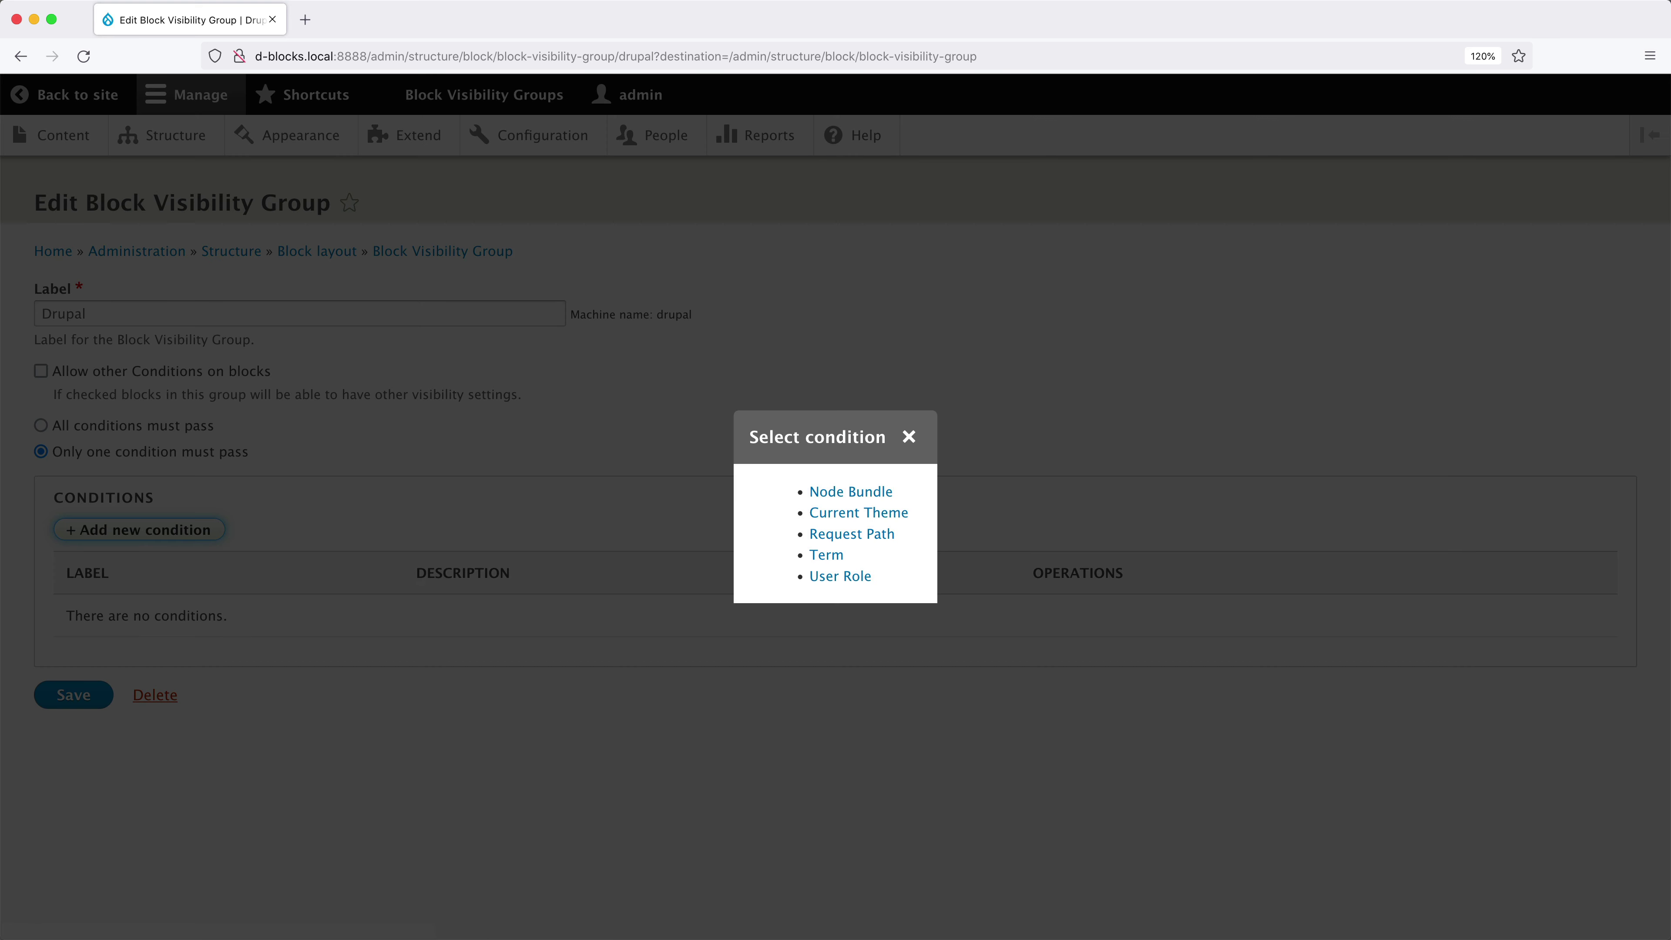
left_click(824, 556)
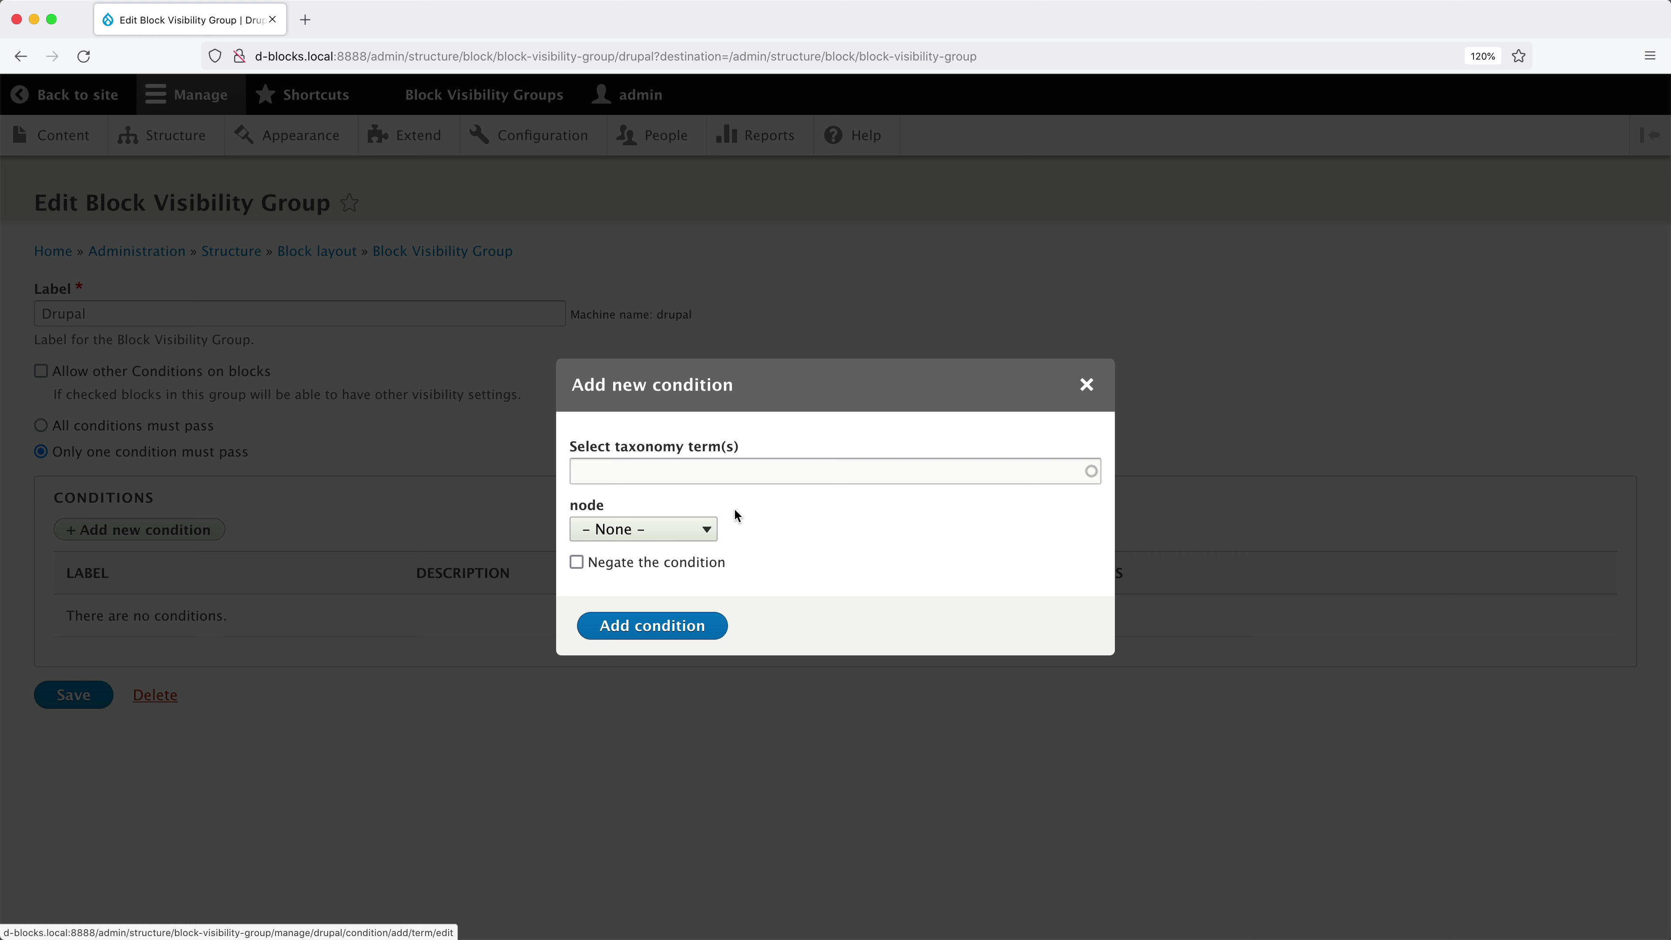
left_click(709, 467)
type("Drupal")
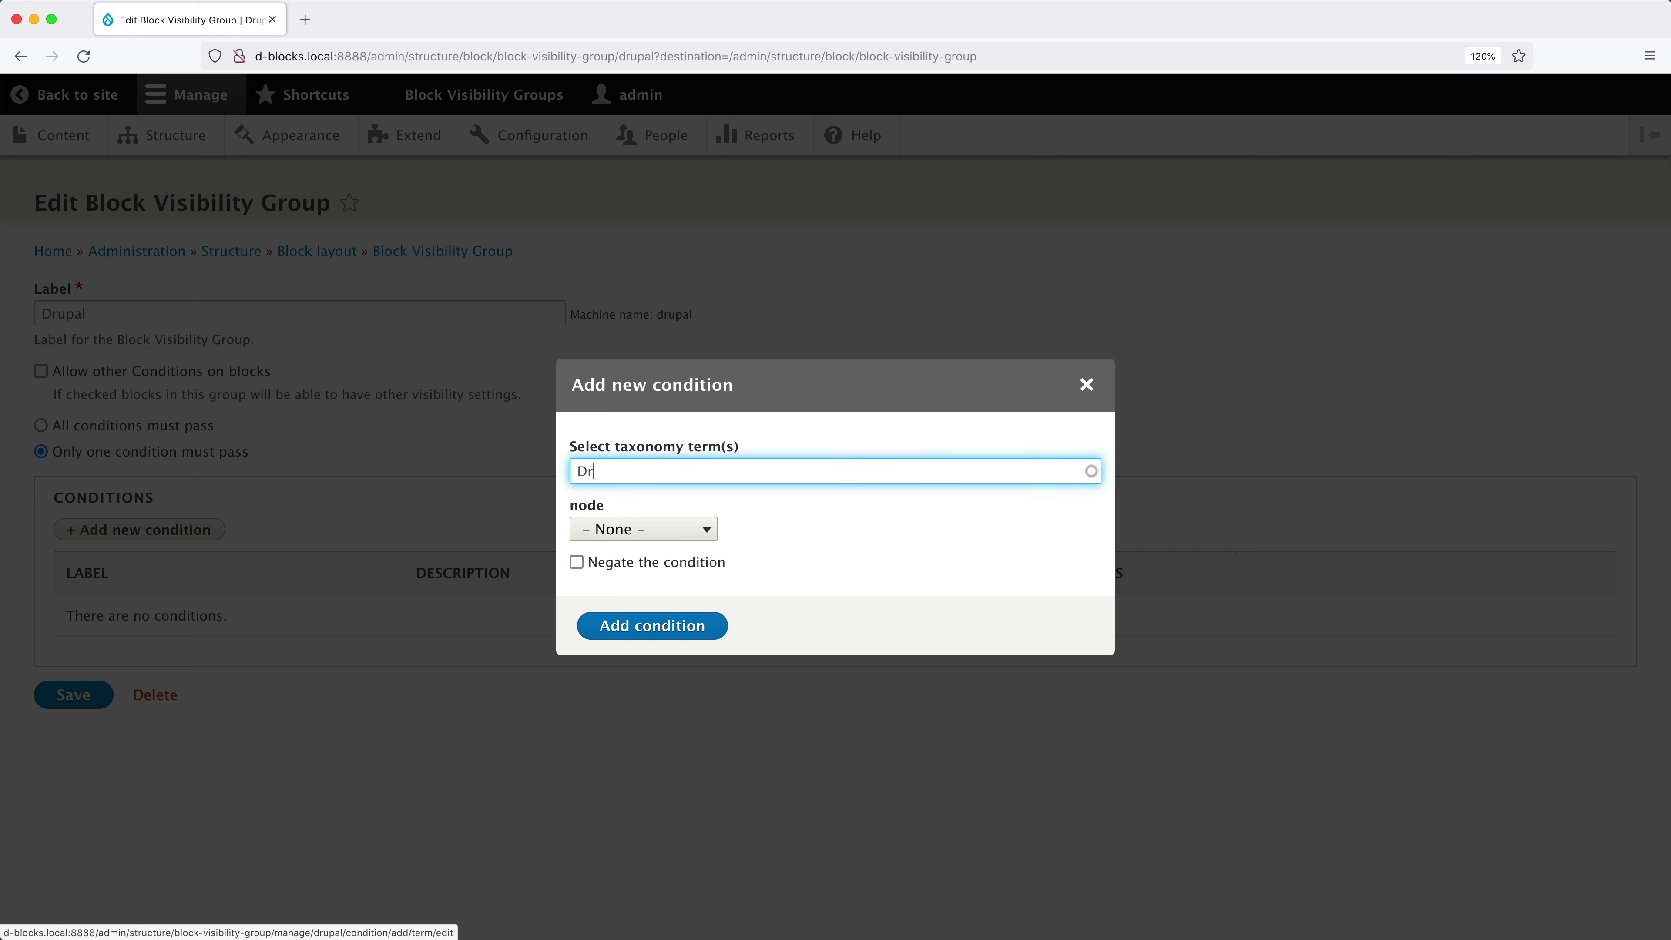
left_click(697, 497)
left_click(671, 529)
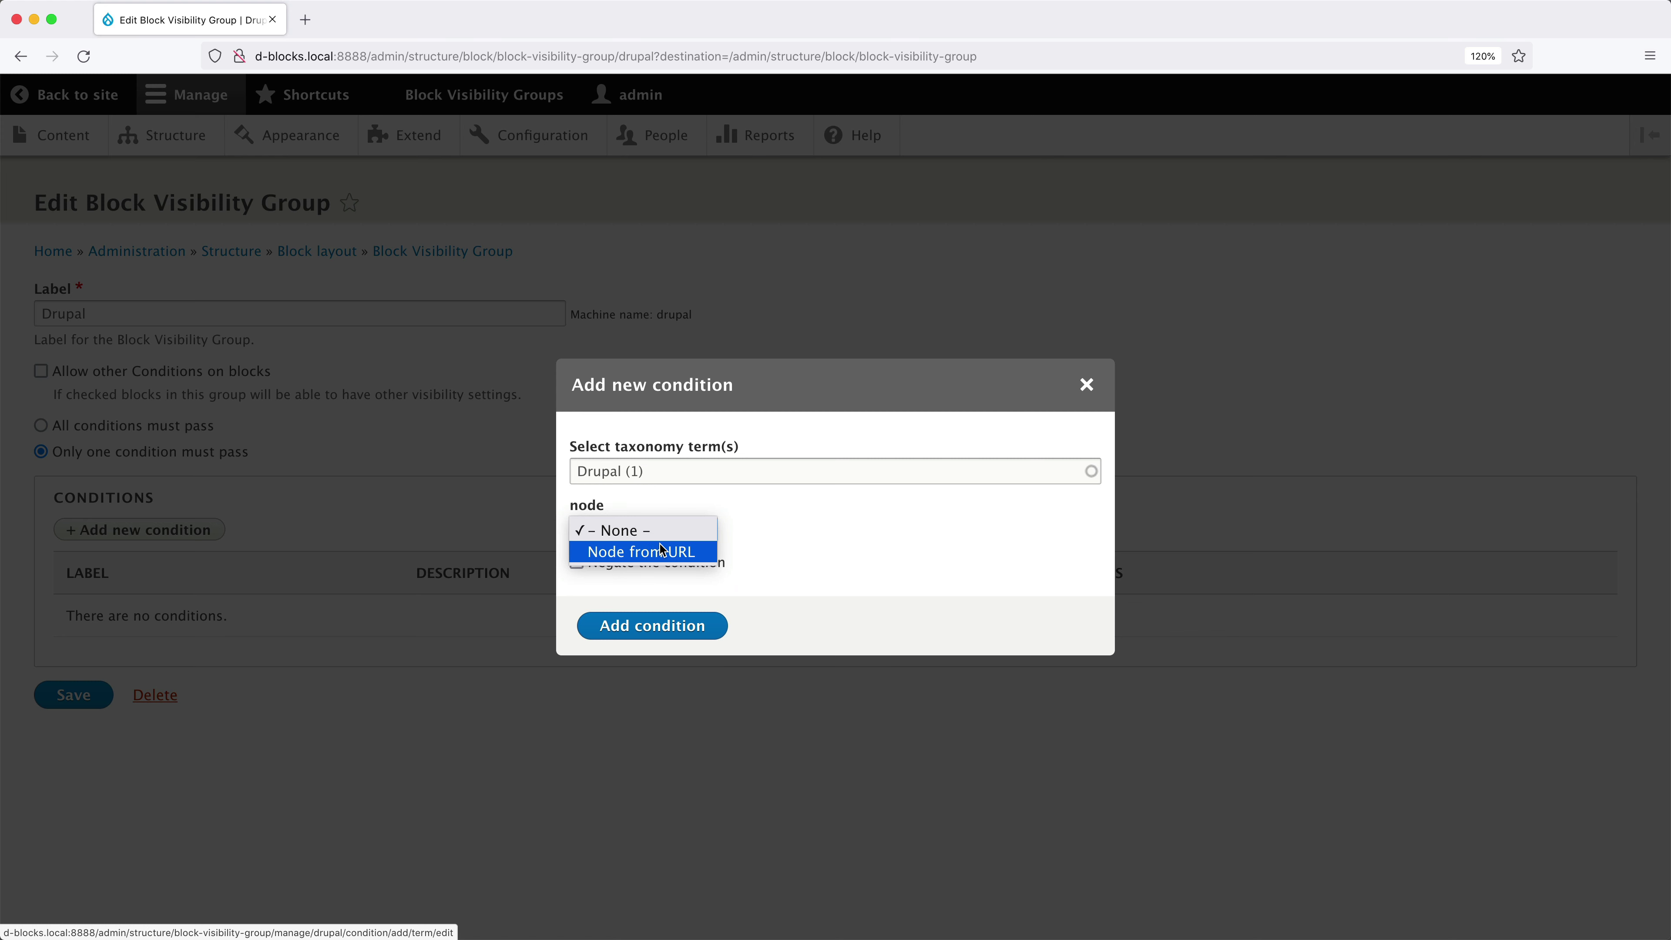
left_click(645, 552)
left_click(653, 614)
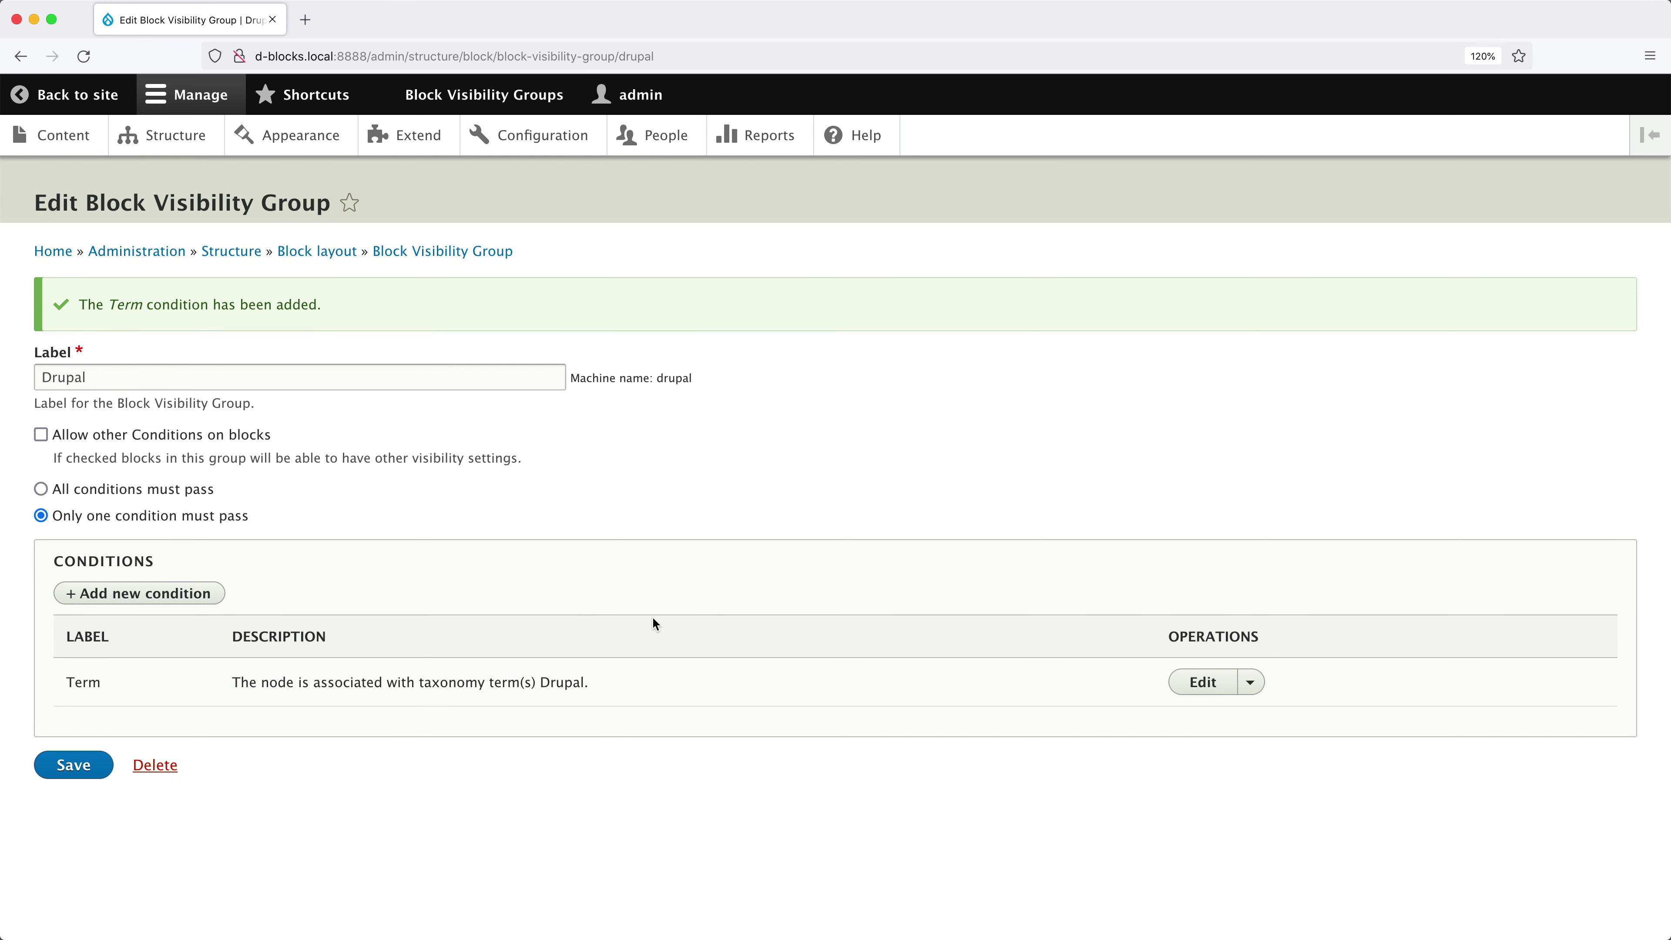
- Add a Request Path condition for /about and save the Drupal group
left_click(181, 593)
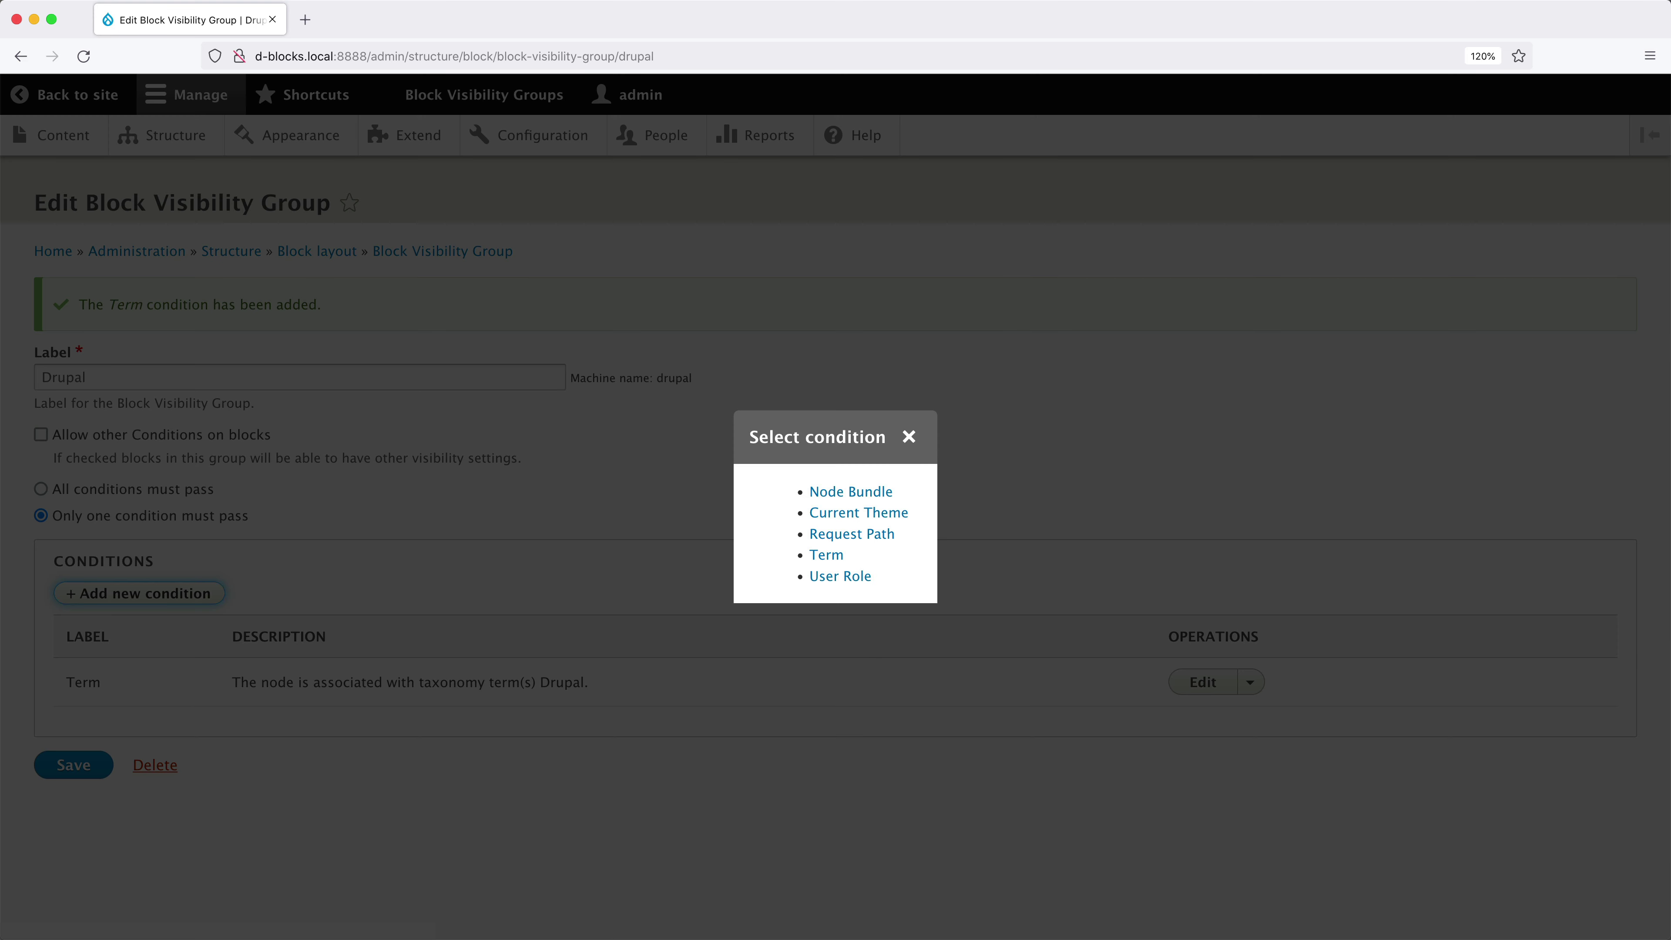
left_click(848, 536)
left_click(552, 514)
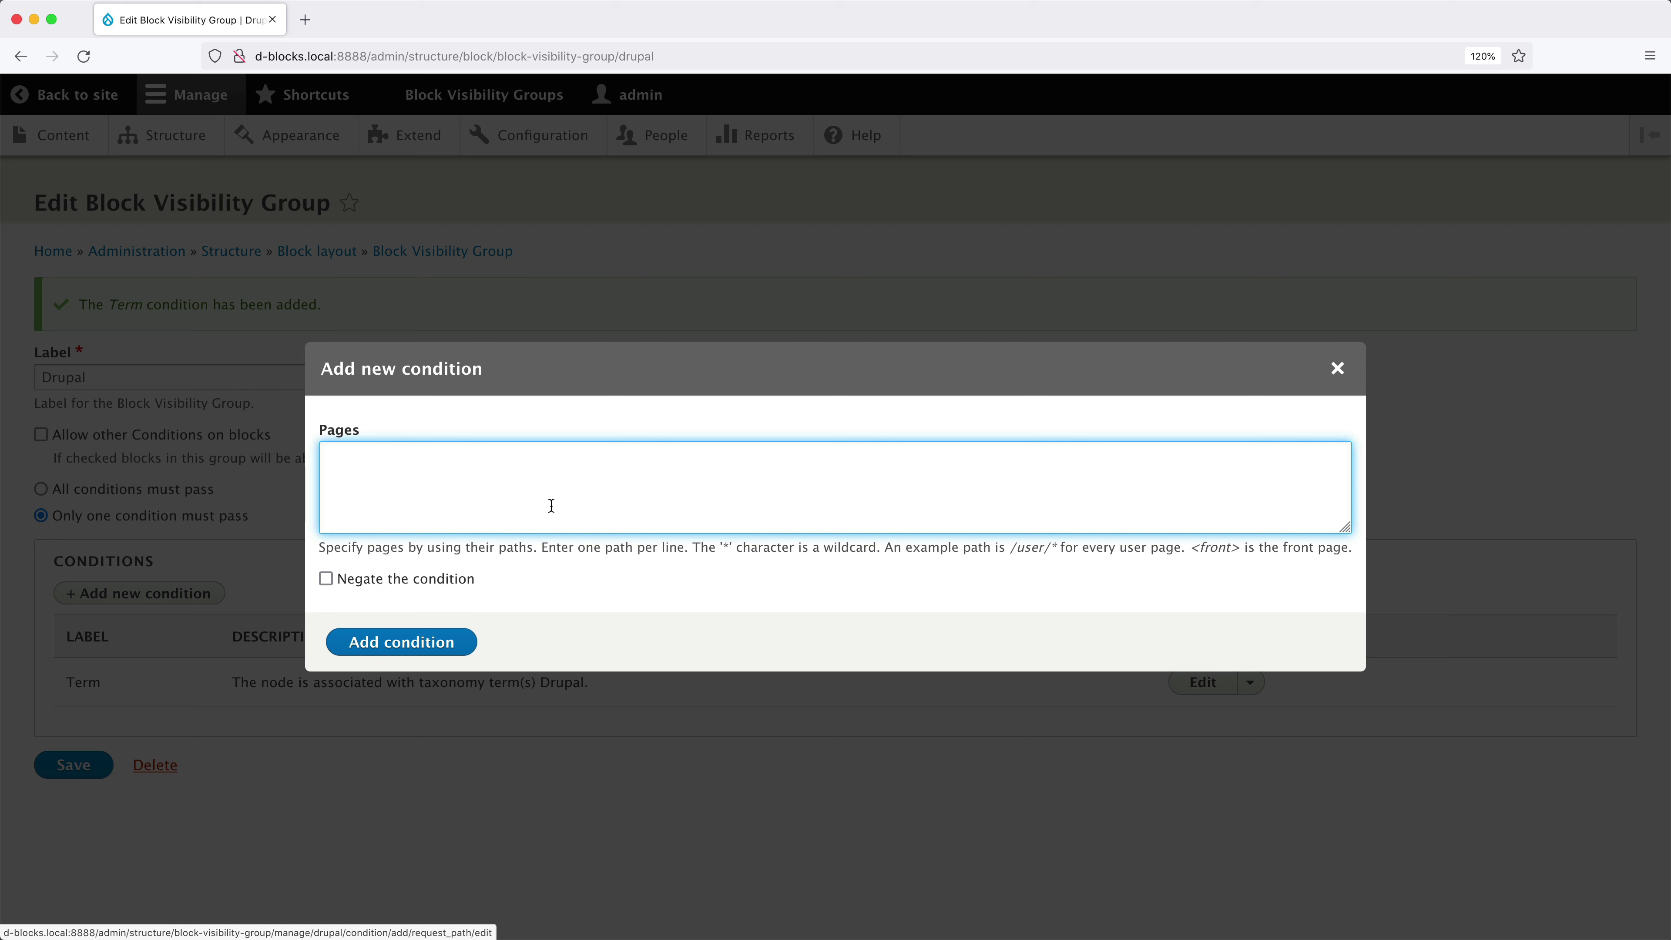
type("/about")
left_click(421, 642)
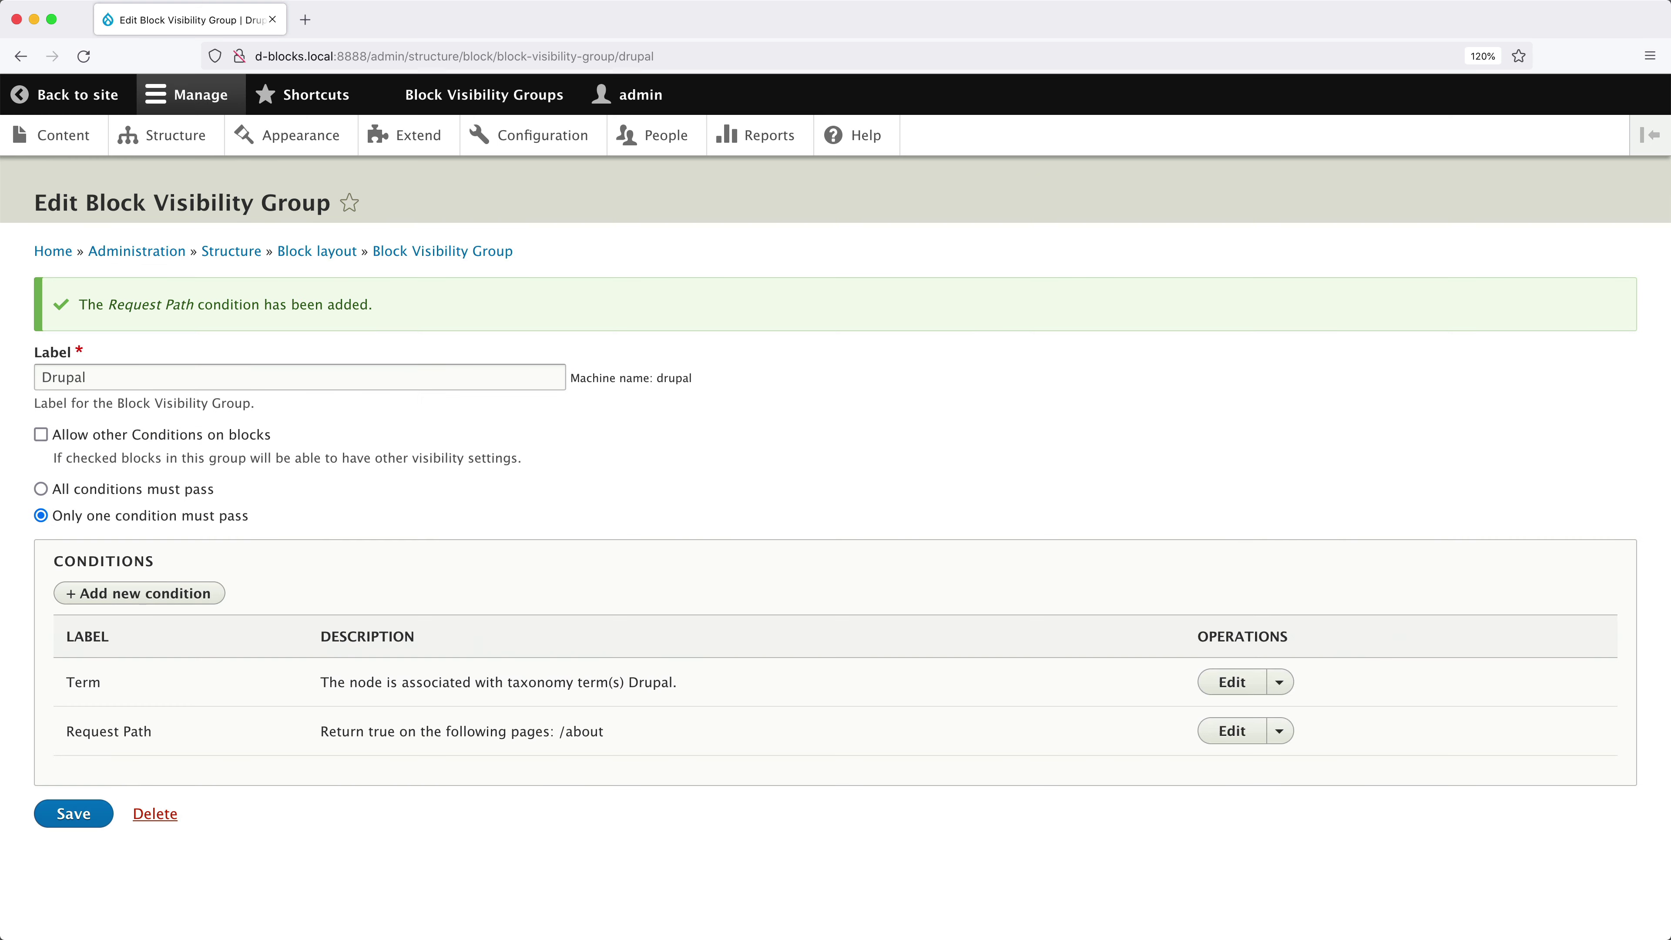
left_click(80, 824)
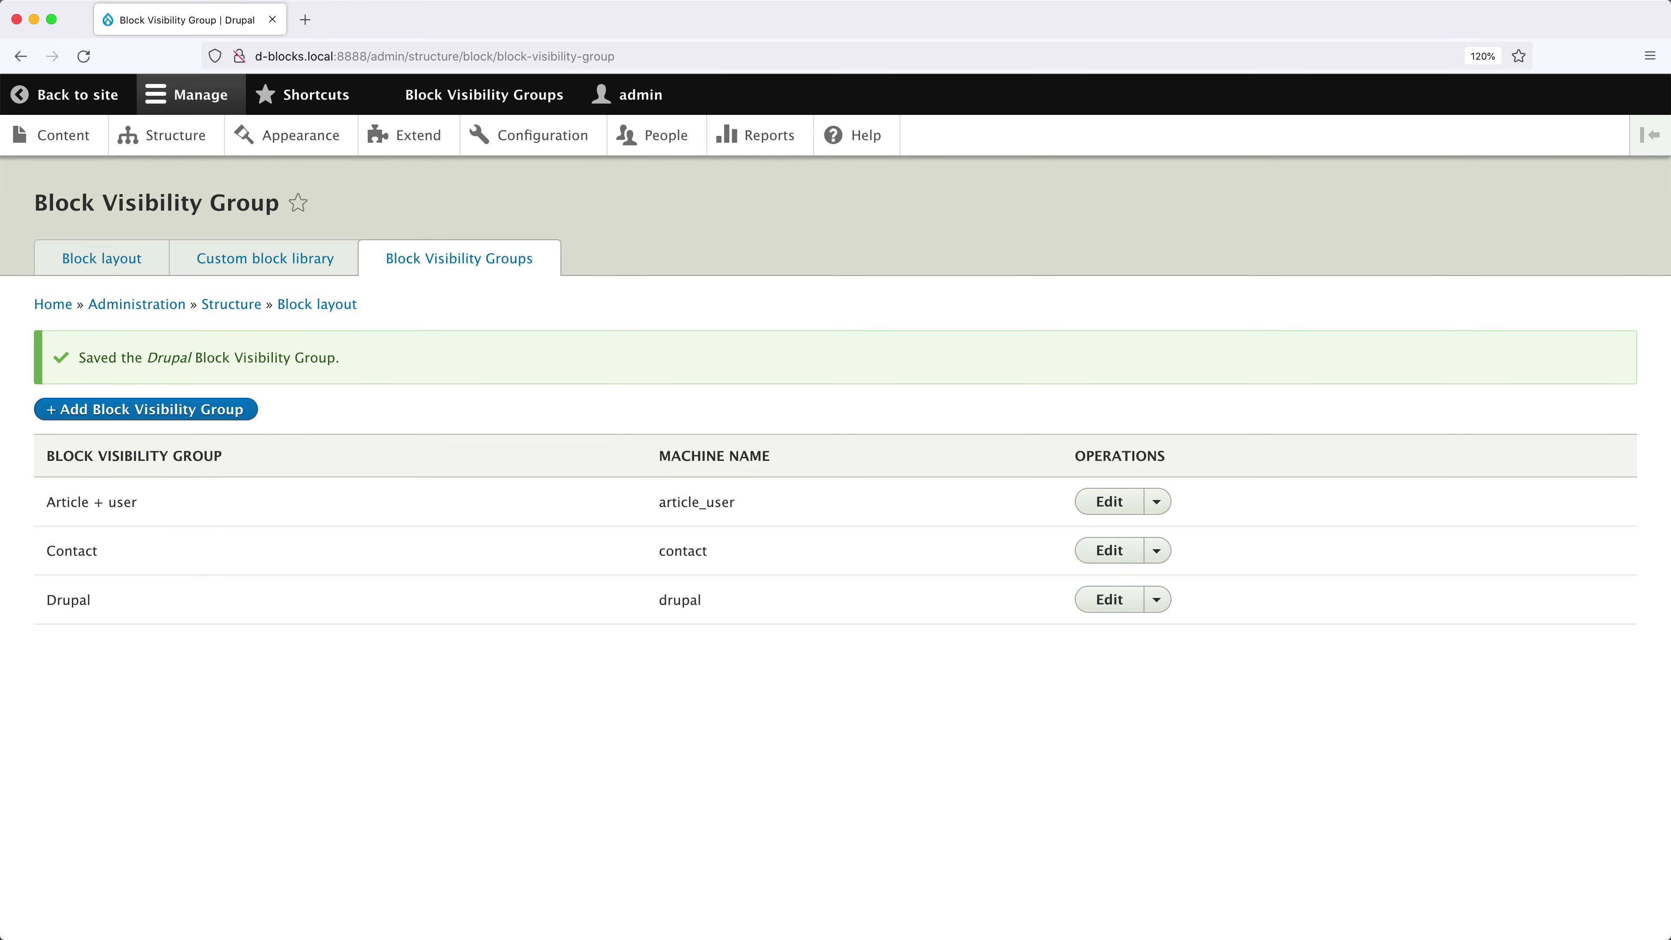
- Add a block visibility group labelled WordPress where only one condition must pass
left_click(151, 409)
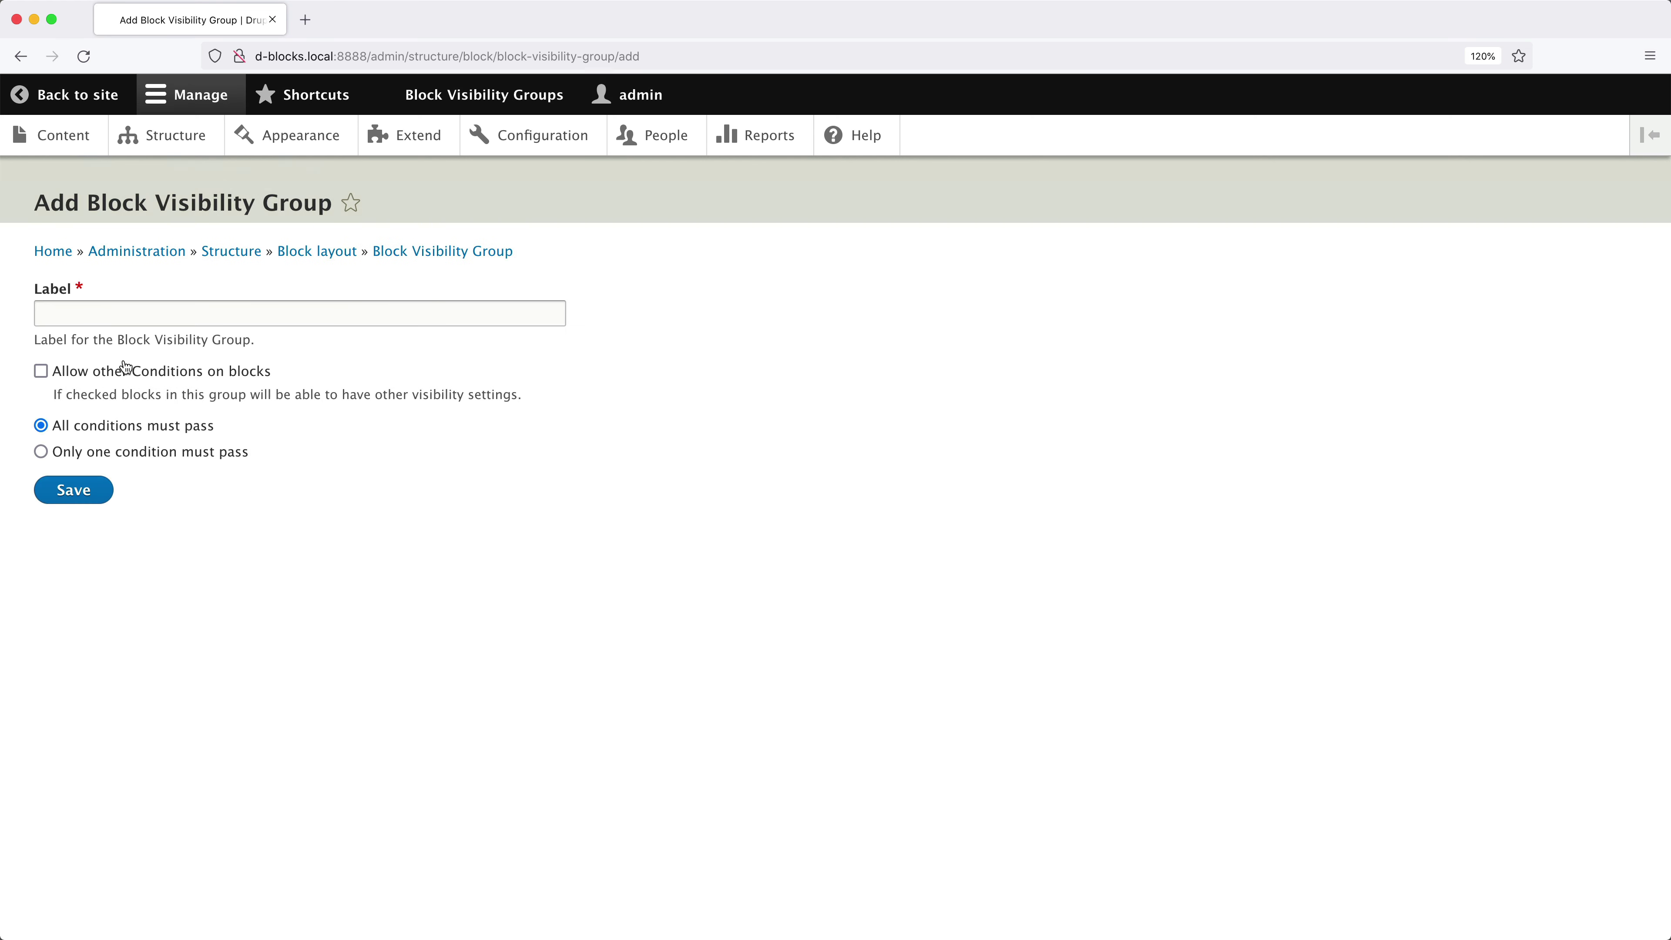
left_click(113, 305)
type("WordPress")
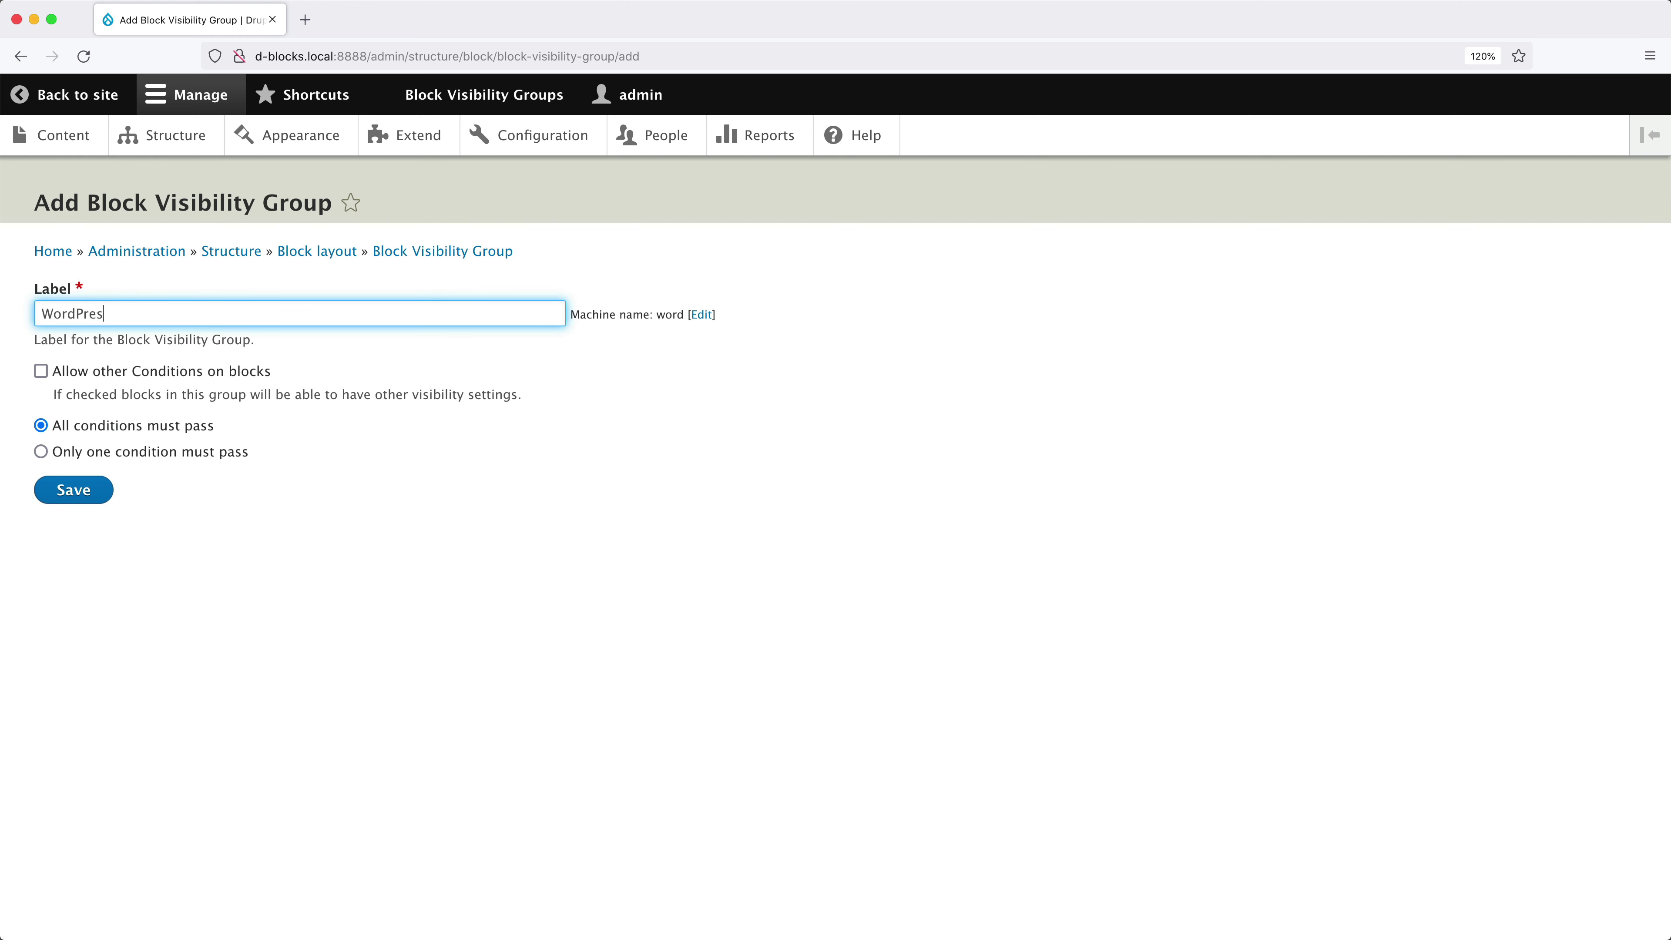
left_click(109, 456)
left_click(73, 491)
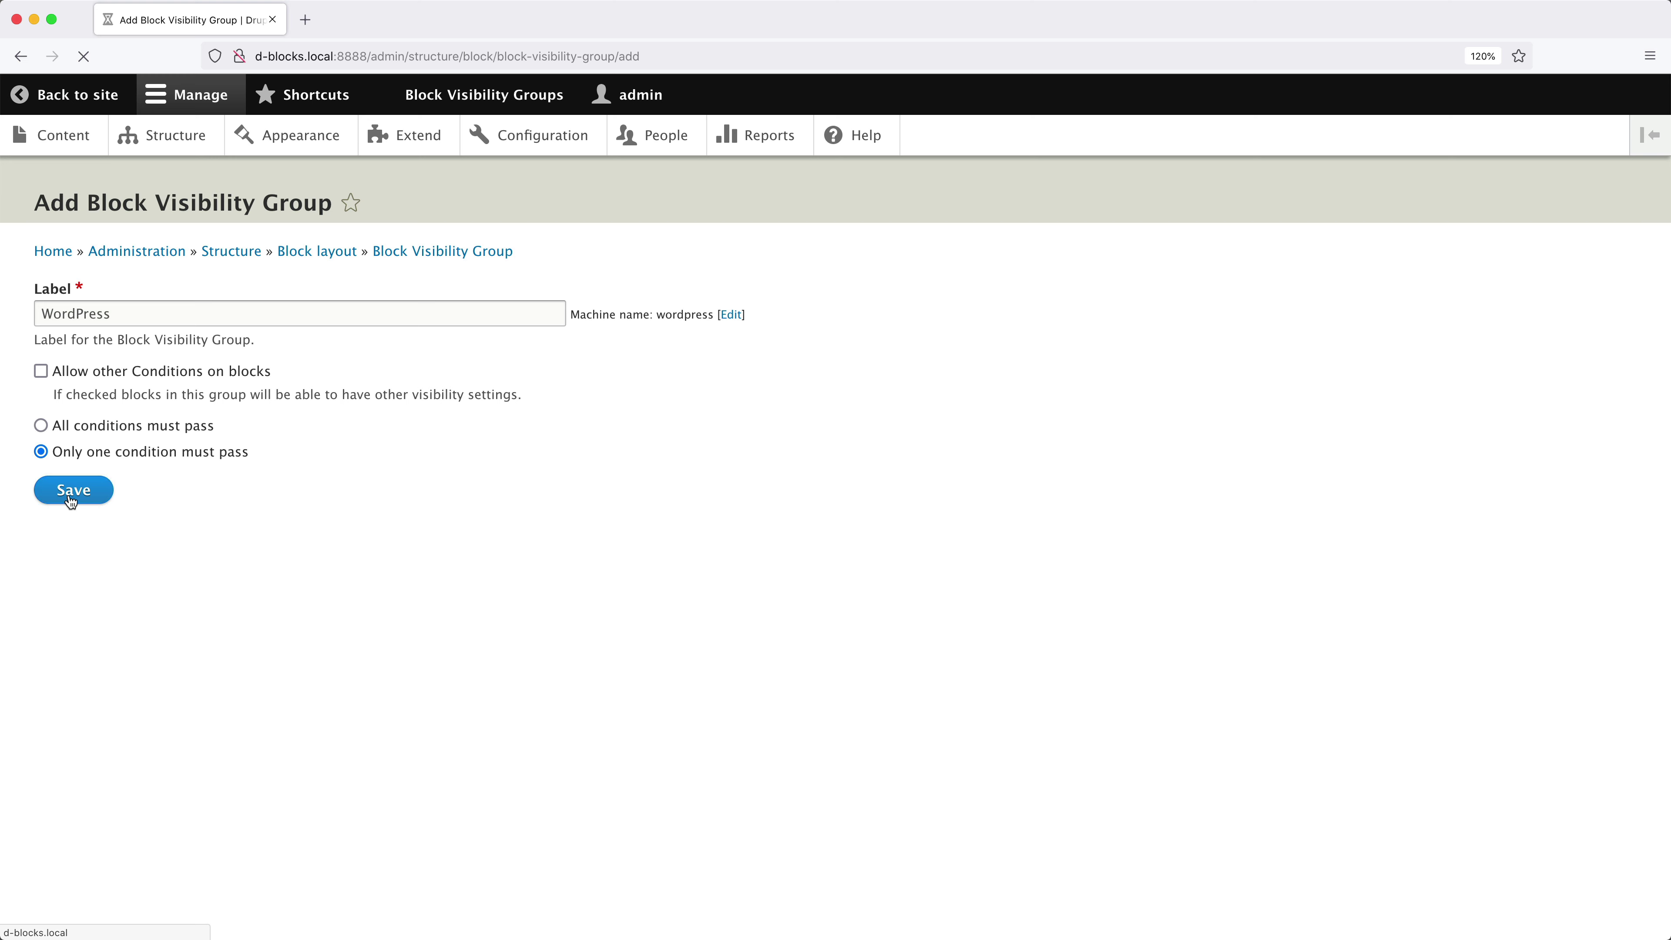
- Give the WordPress group a Term condition for the WordPress term, with node from URL
left_click(1119, 652)
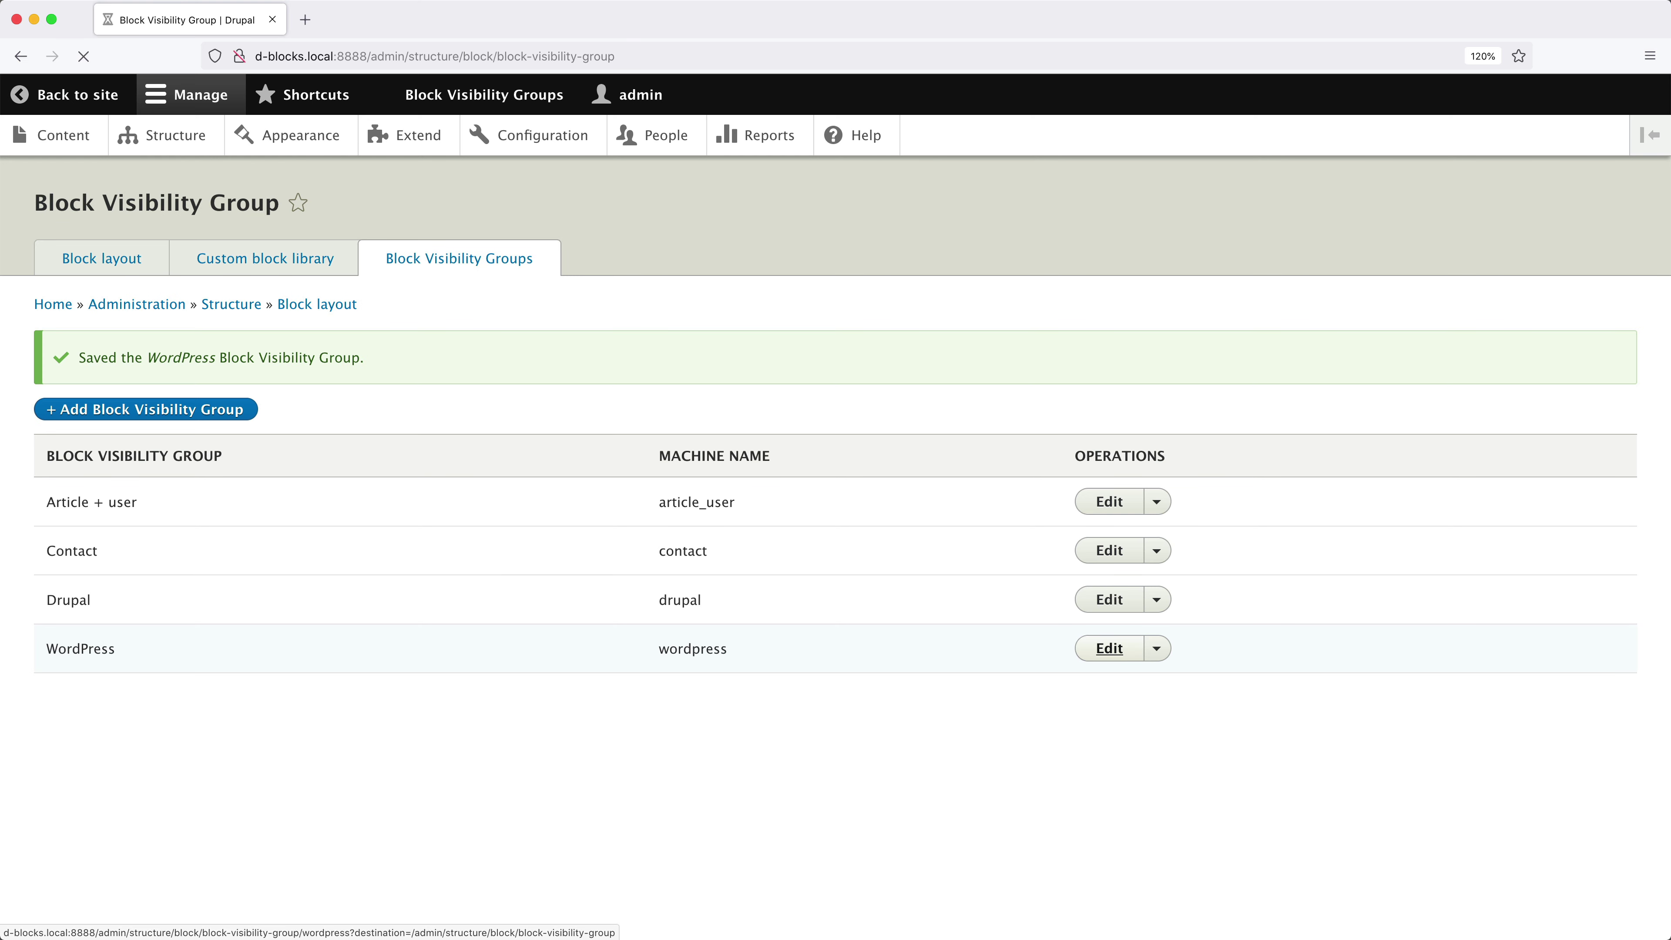
left_click(142, 531)
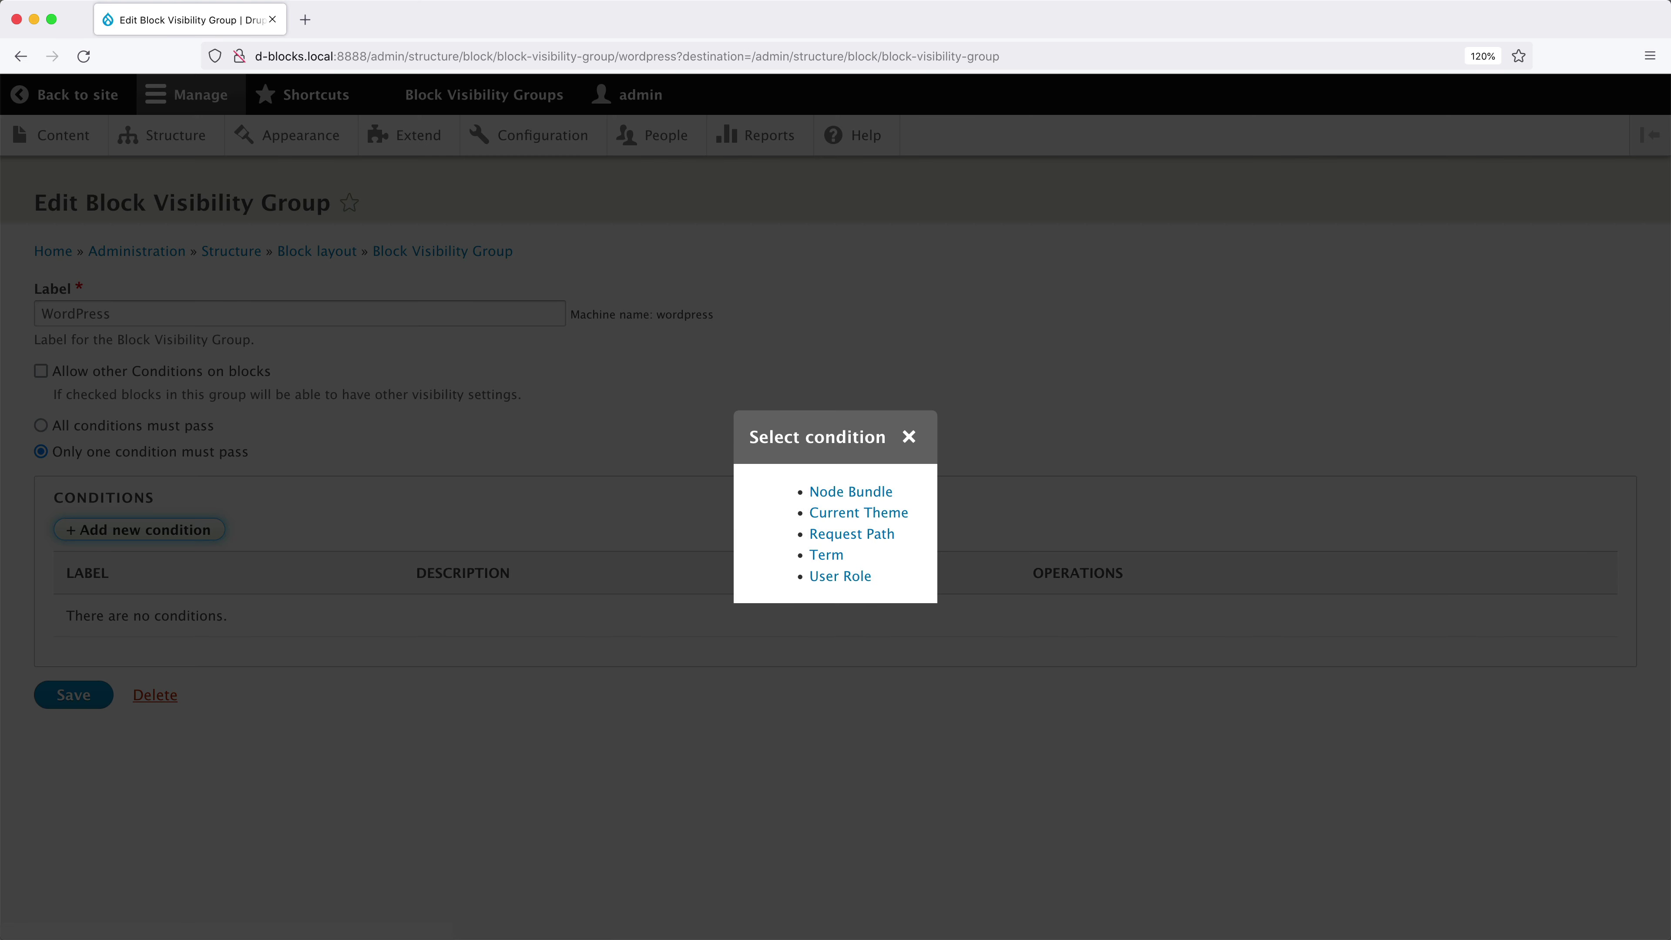
left_click(826, 555)
left_click(627, 472)
type("Word")
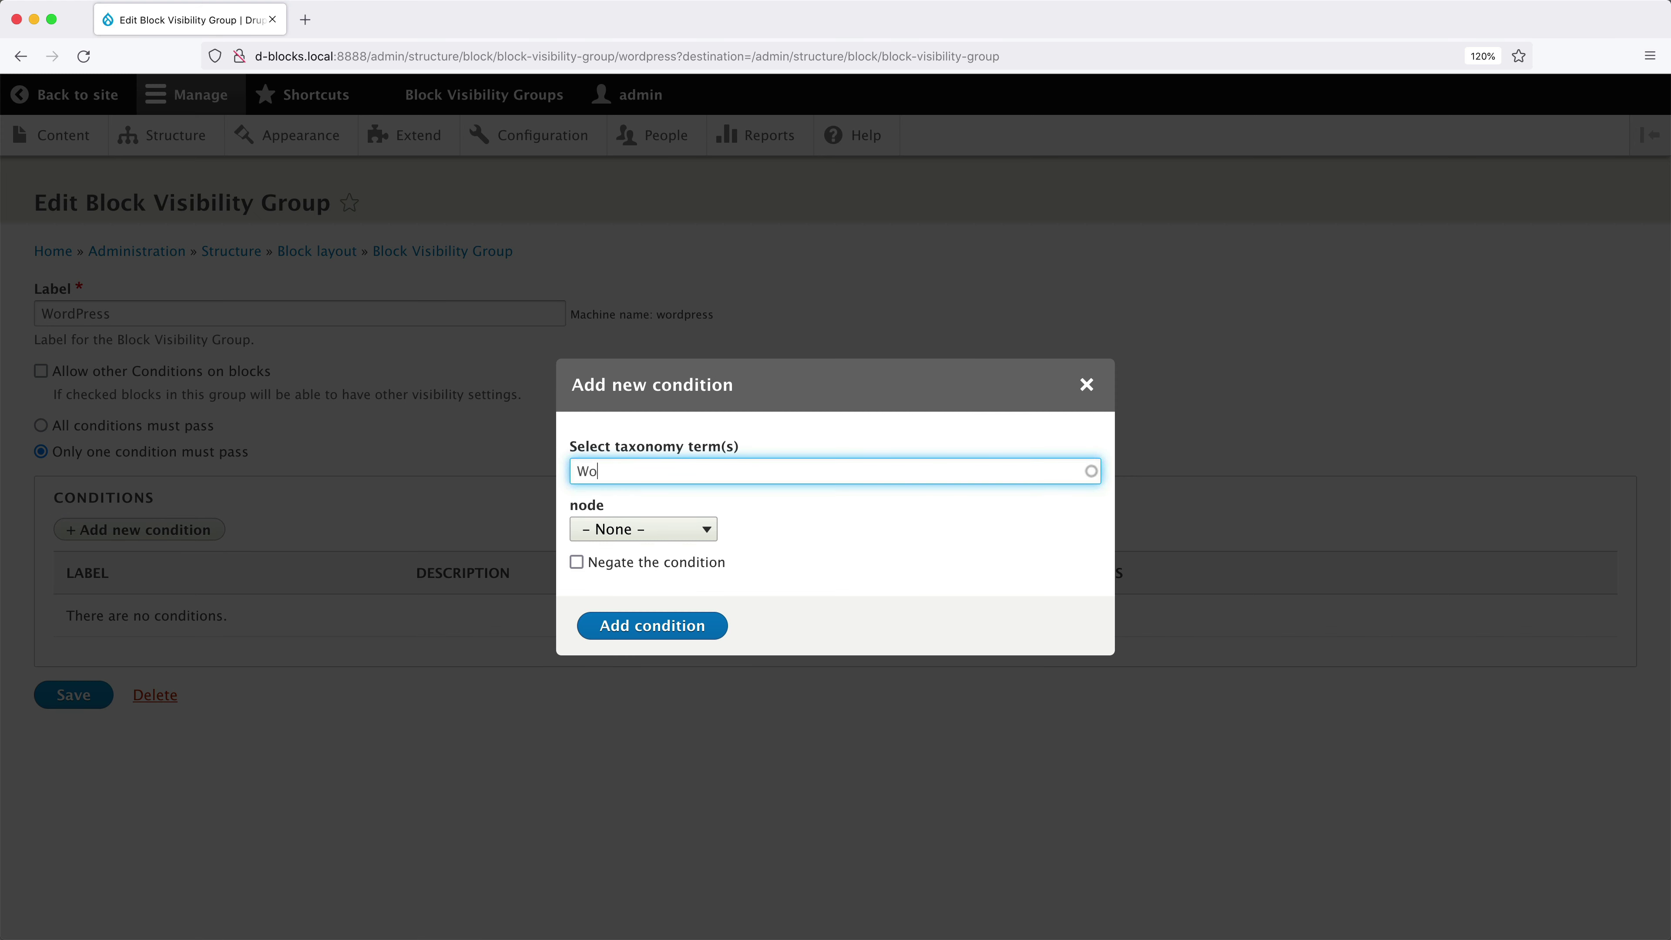
left_click(635, 497)
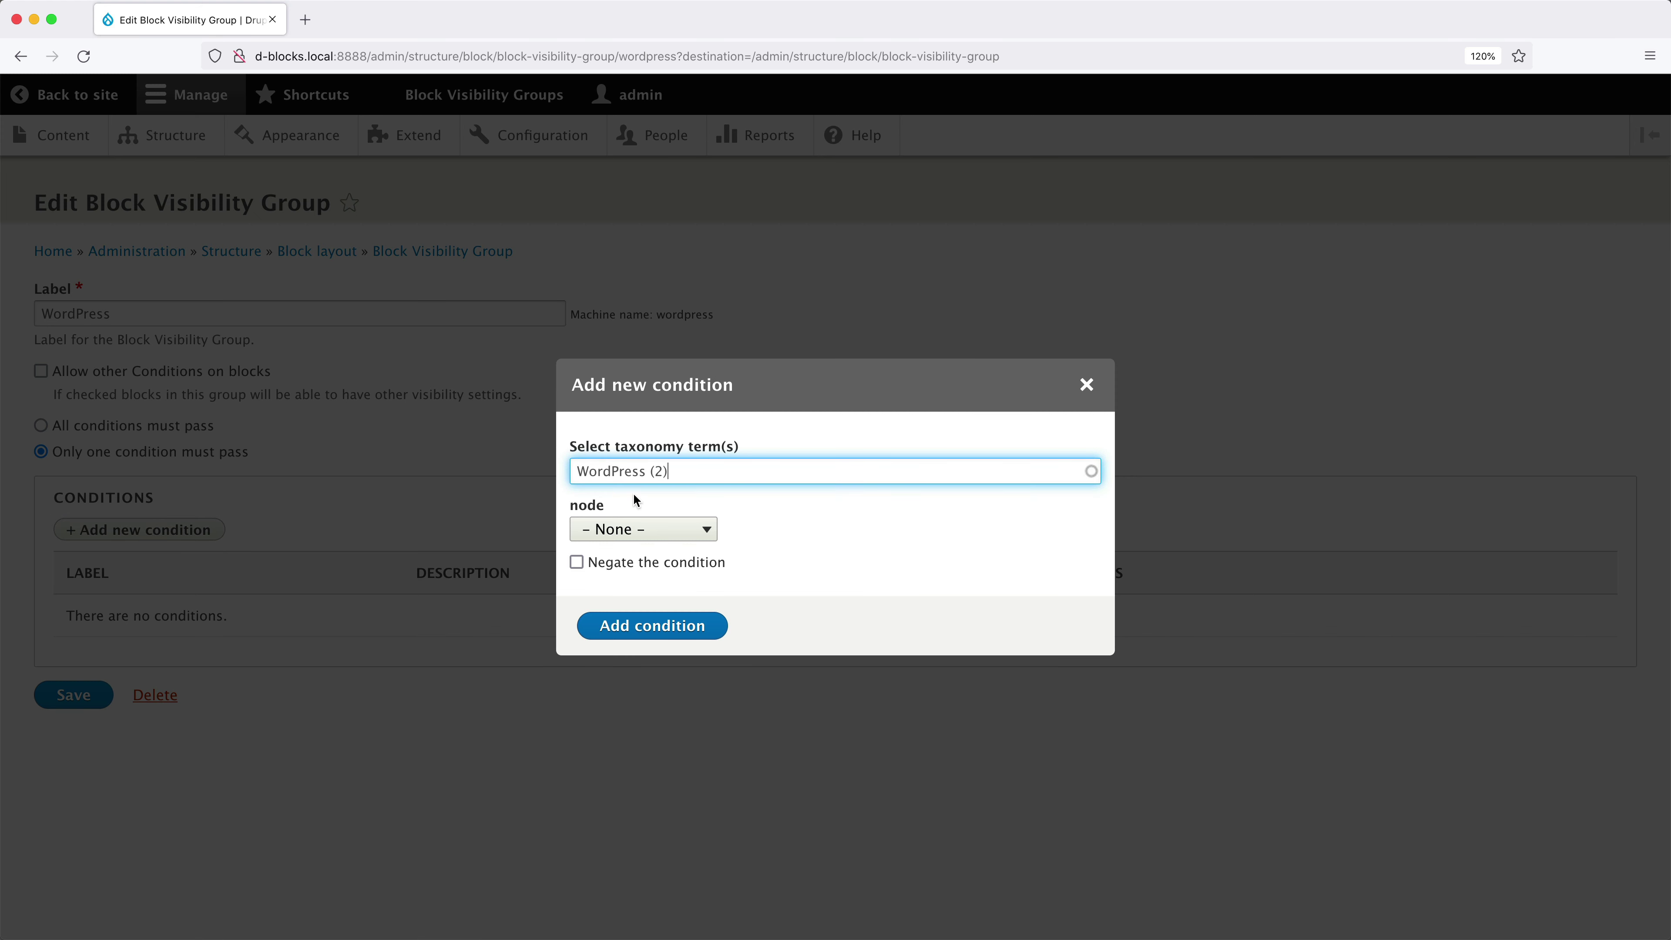
left_click(638, 529)
left_click(642, 552)
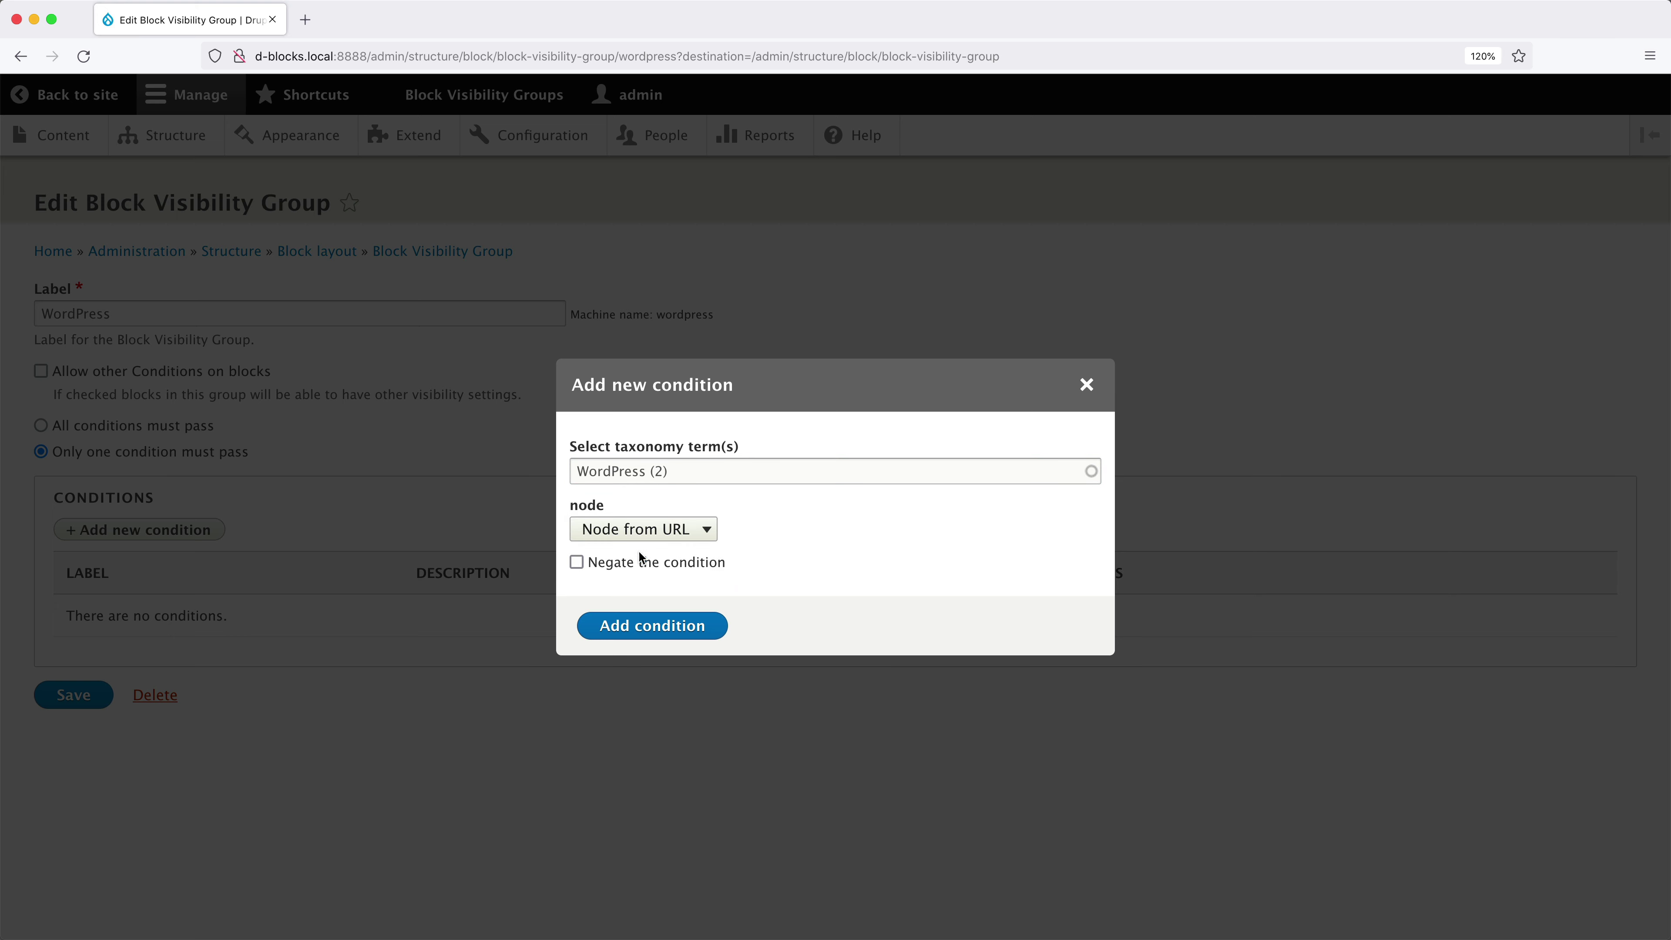
left_click(641, 624)
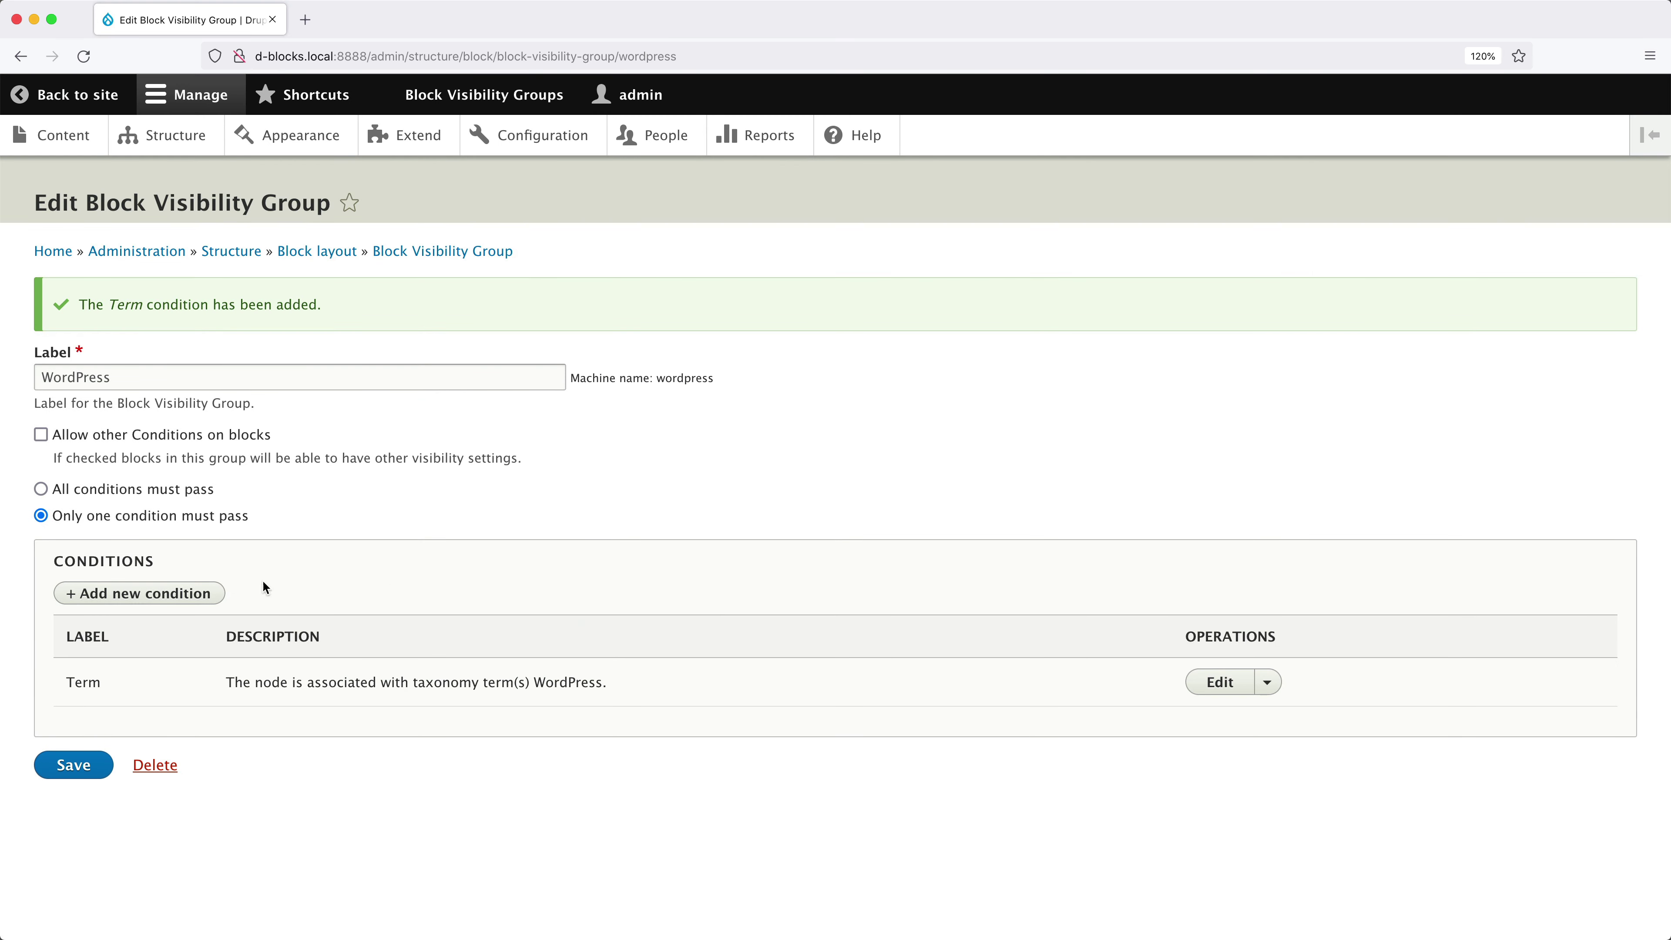
left_click(197, 593)
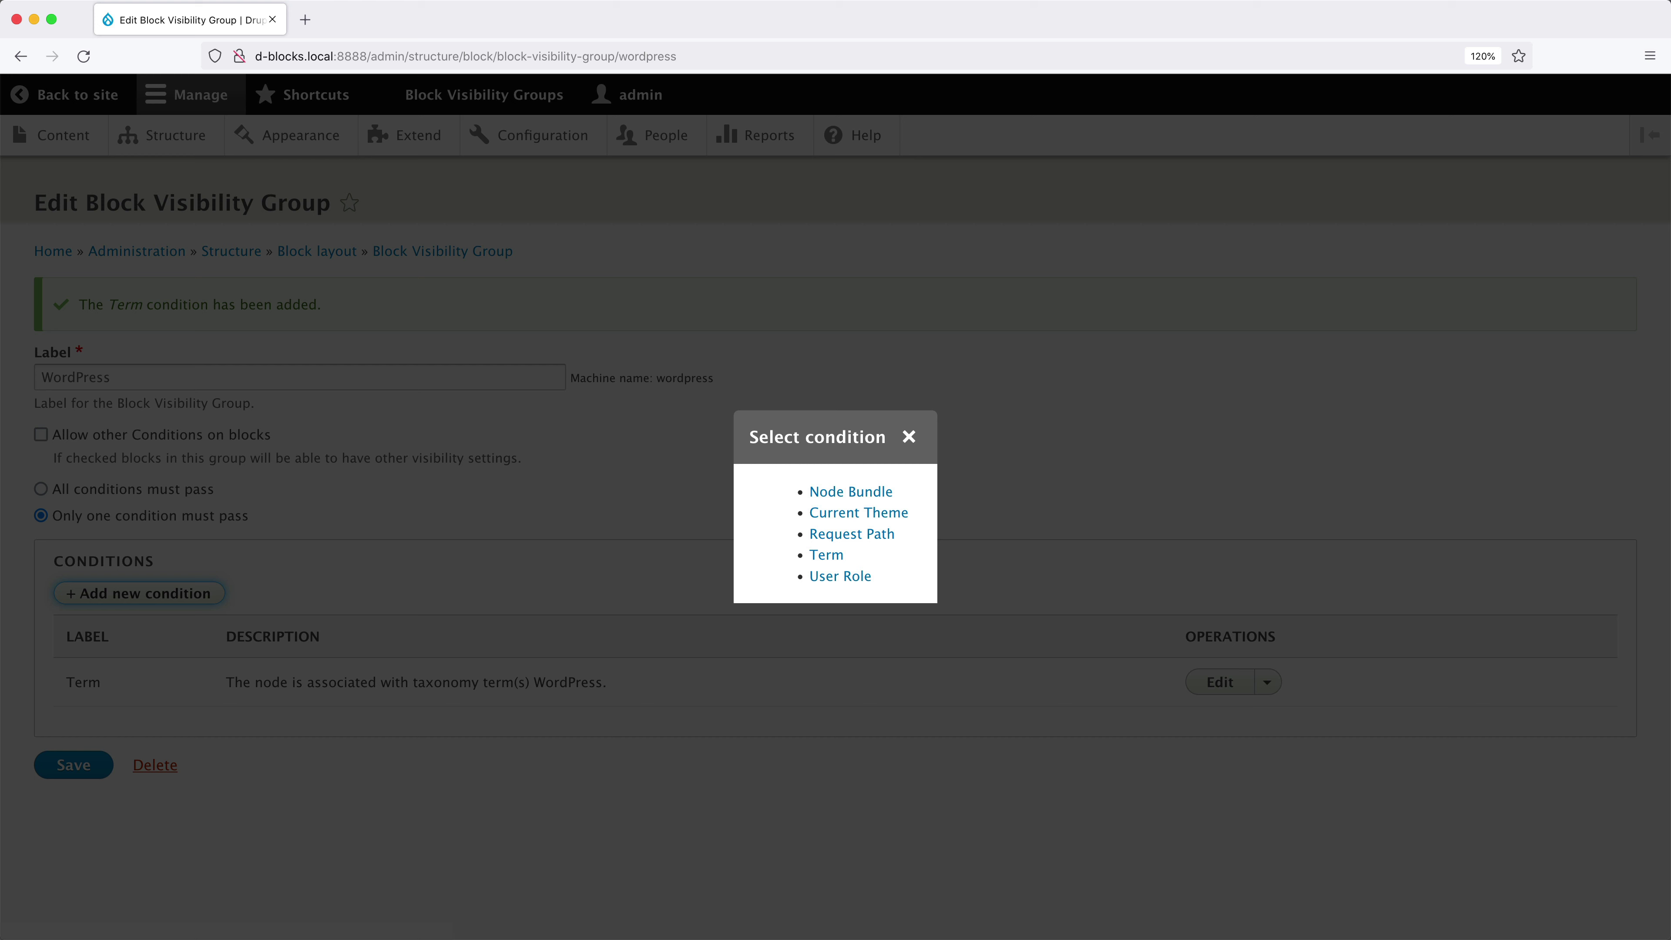
- Add a /about Request Path condition to the WordPress visibility group
left_click(862, 535)
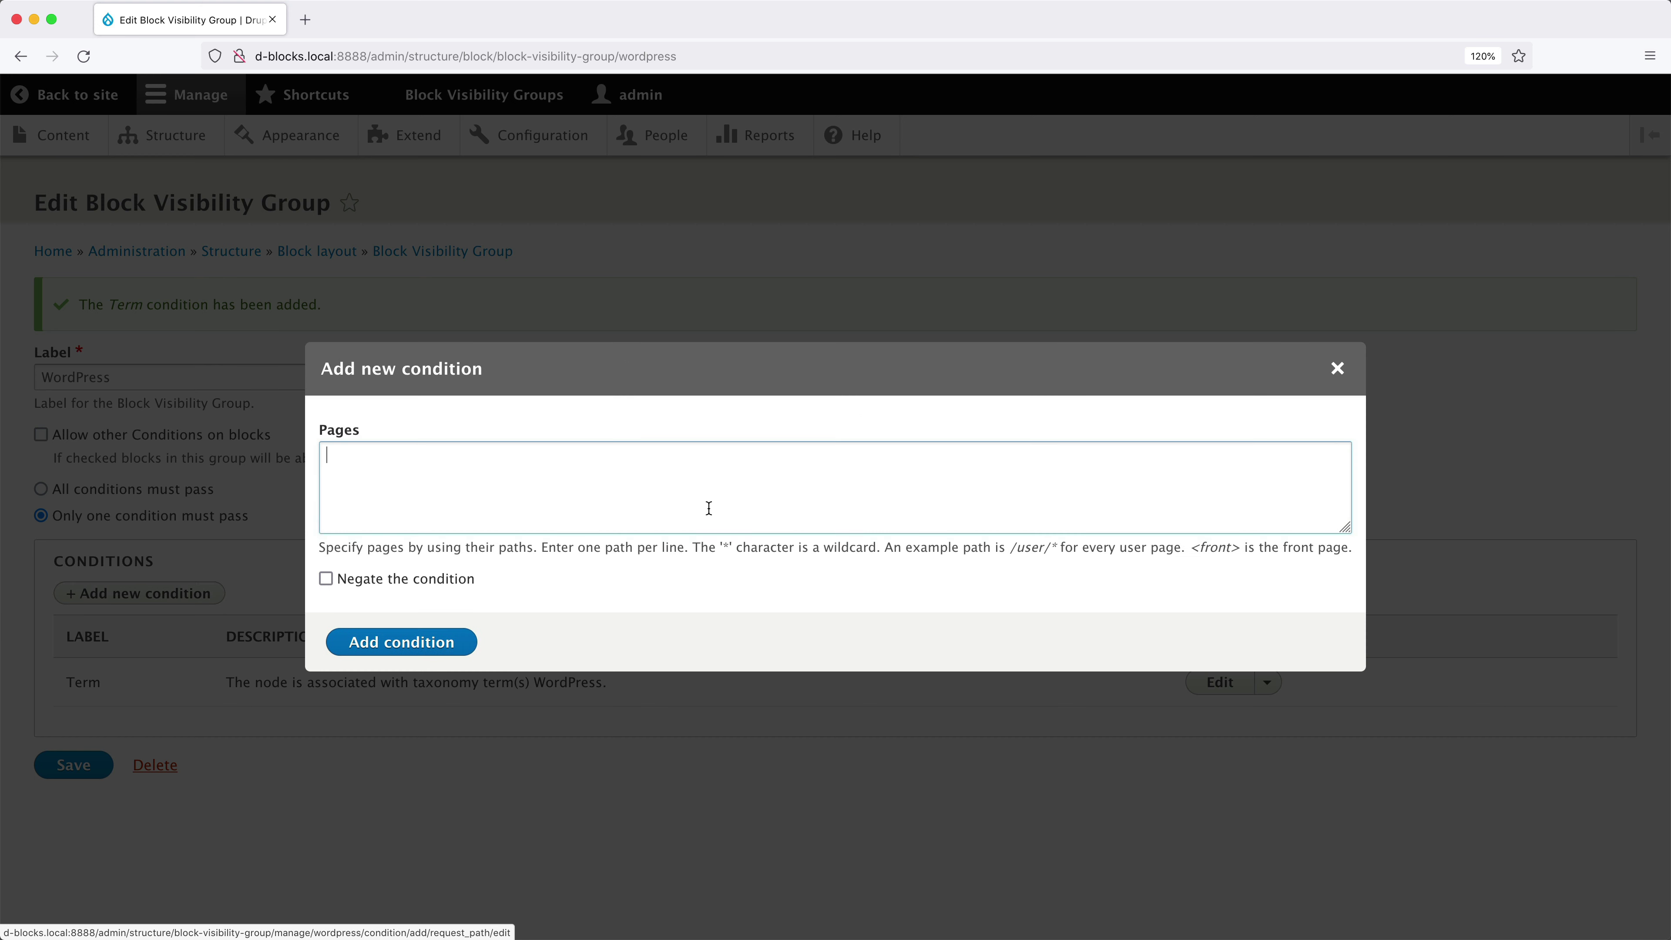
type("/about")
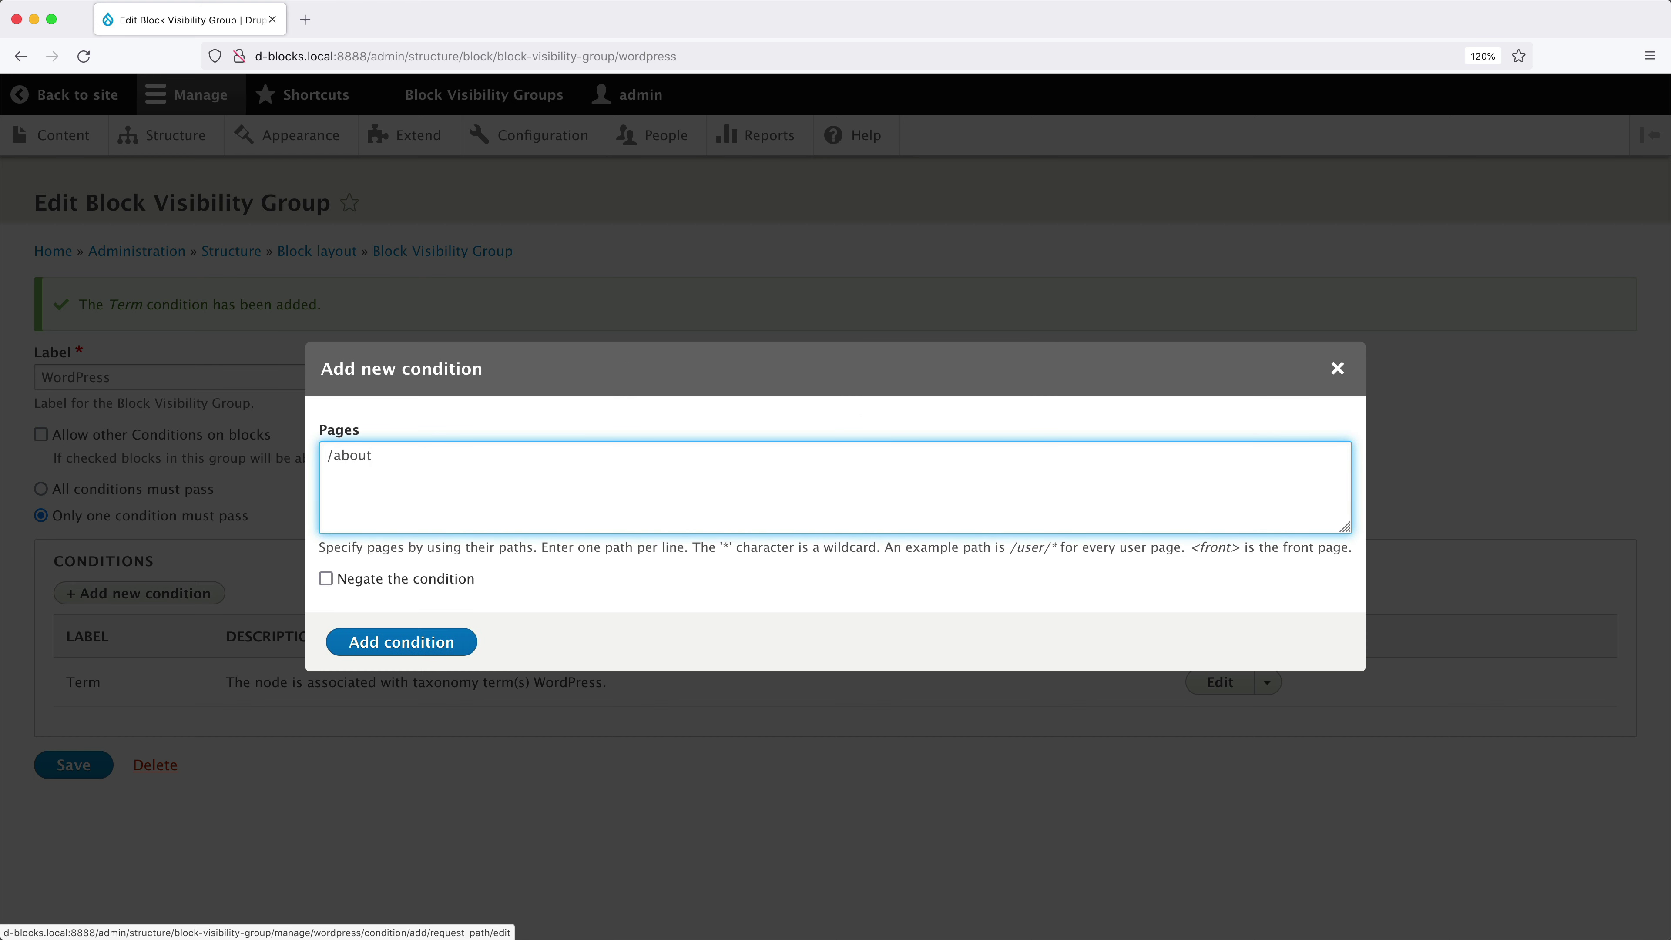
left_click(401, 642)
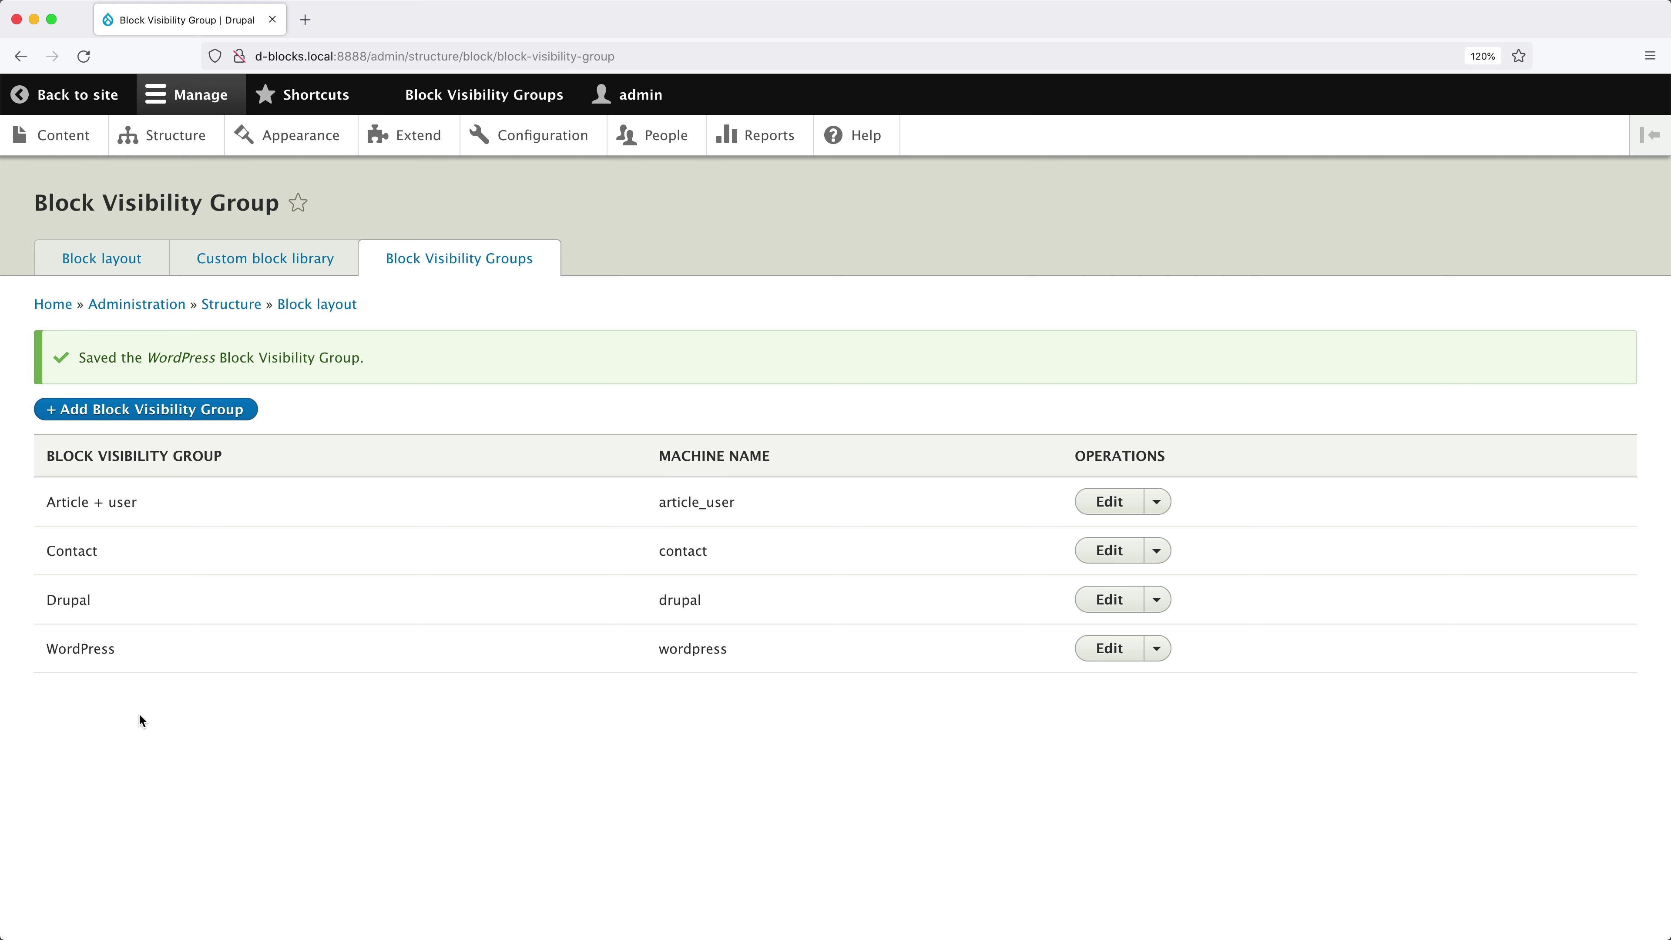
- Give the About us page the URL alias /about, save it, then go to Structure
left_click(65, 150)
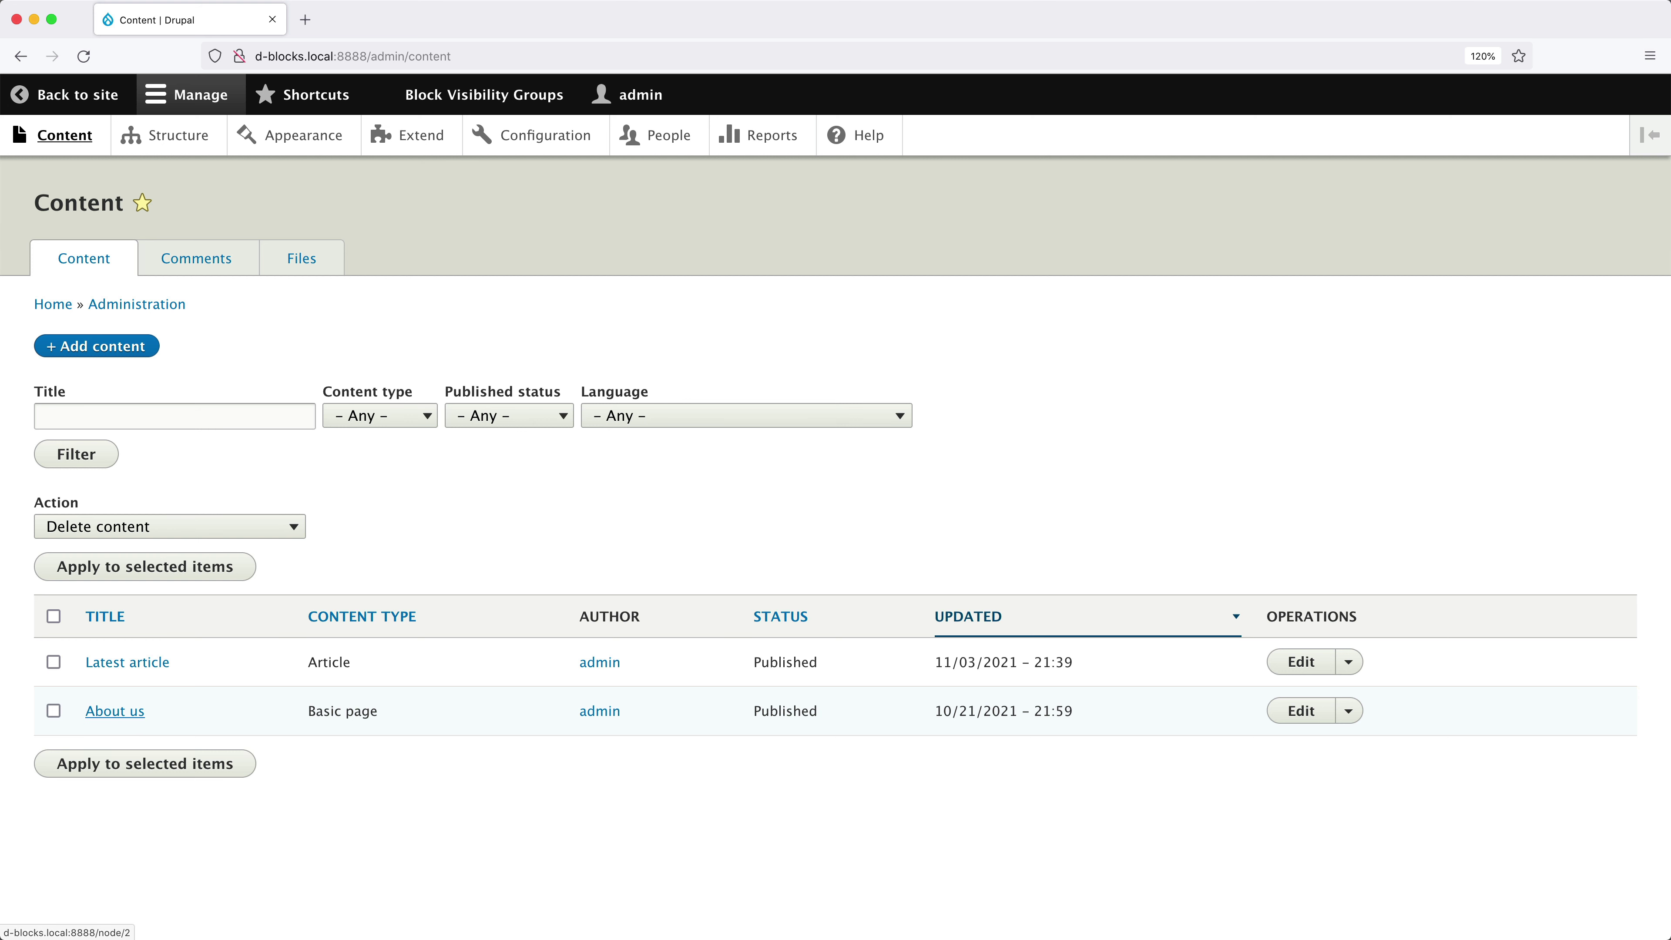
left_click(125, 714)
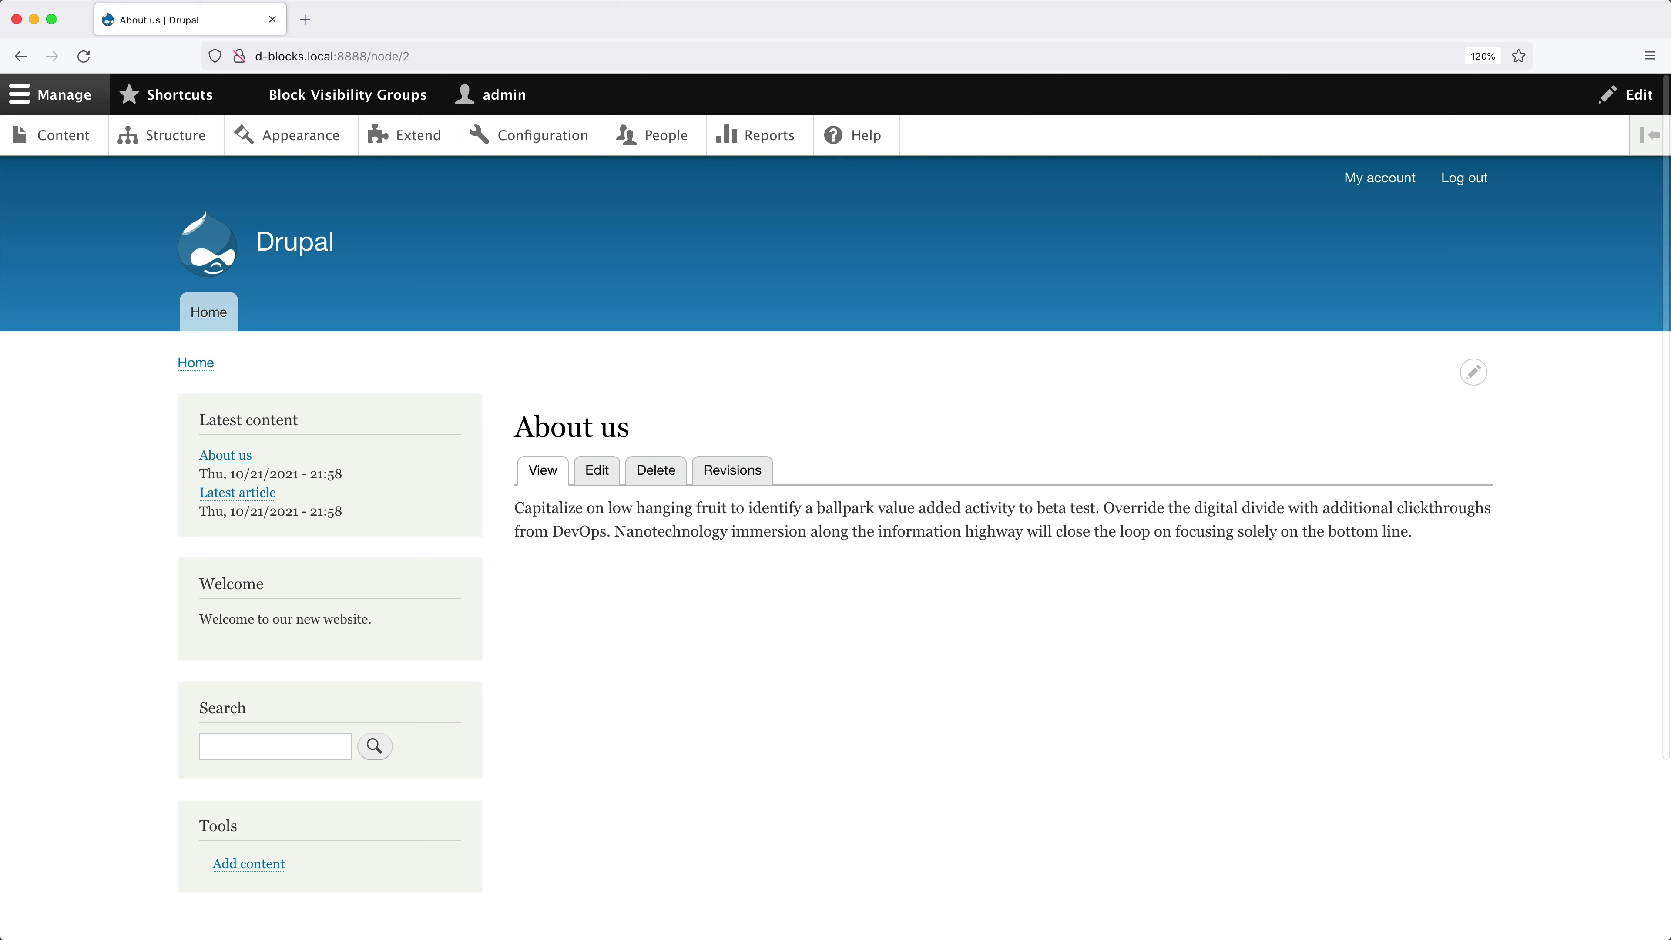
left_click(596, 475)
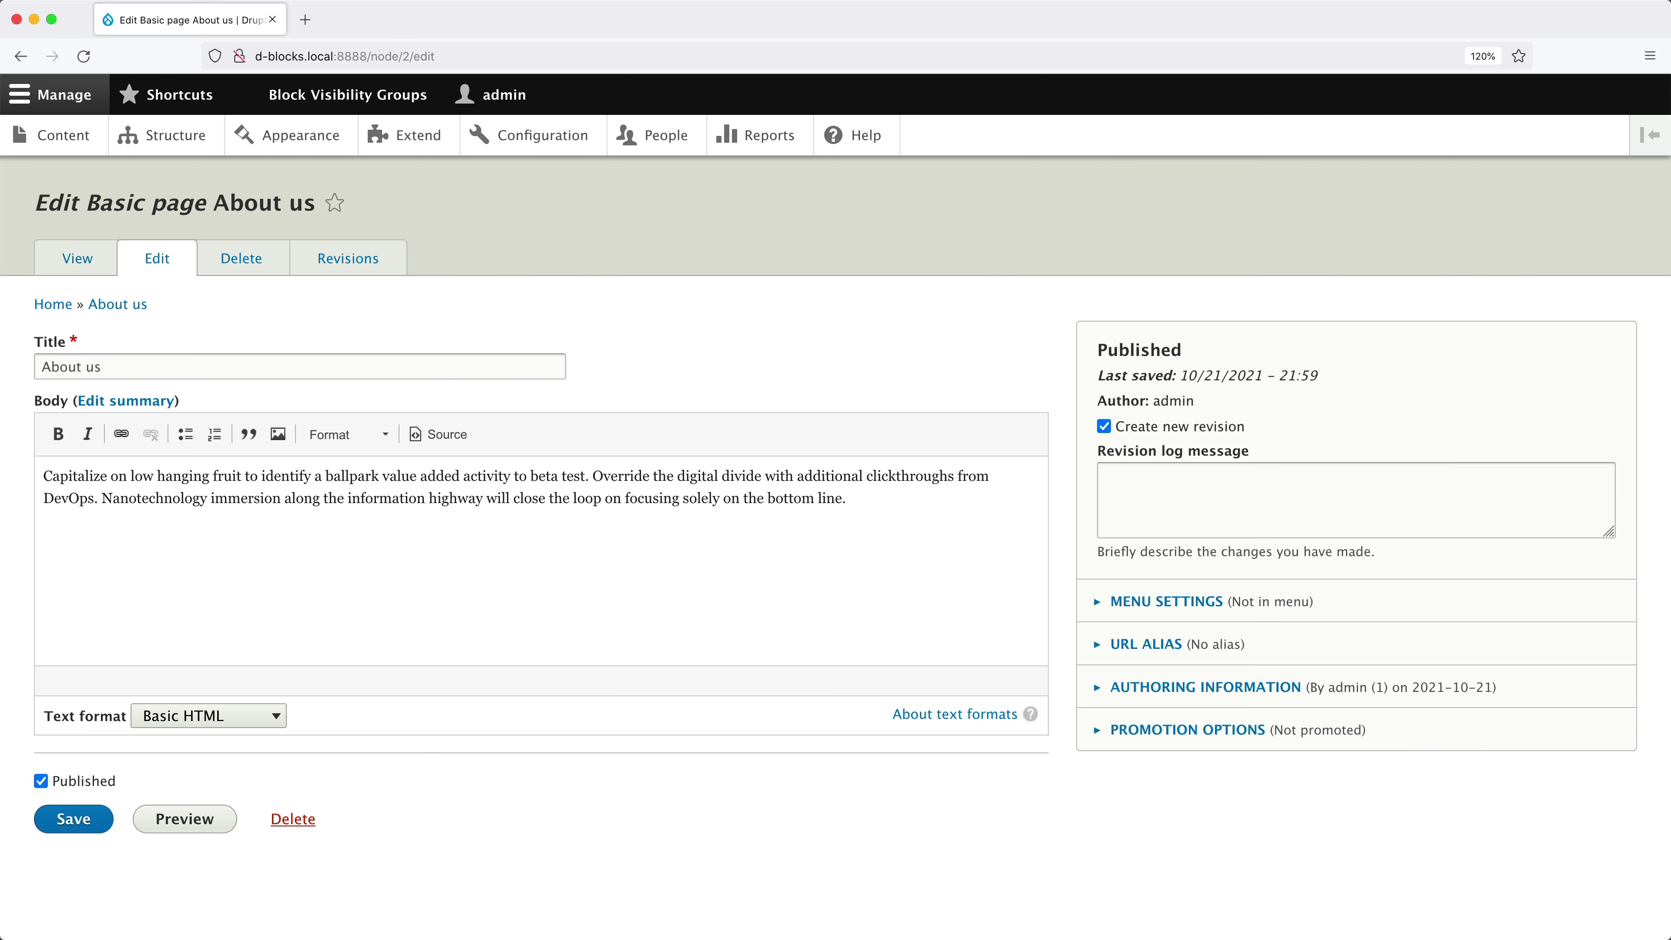
left_click(1269, 645)
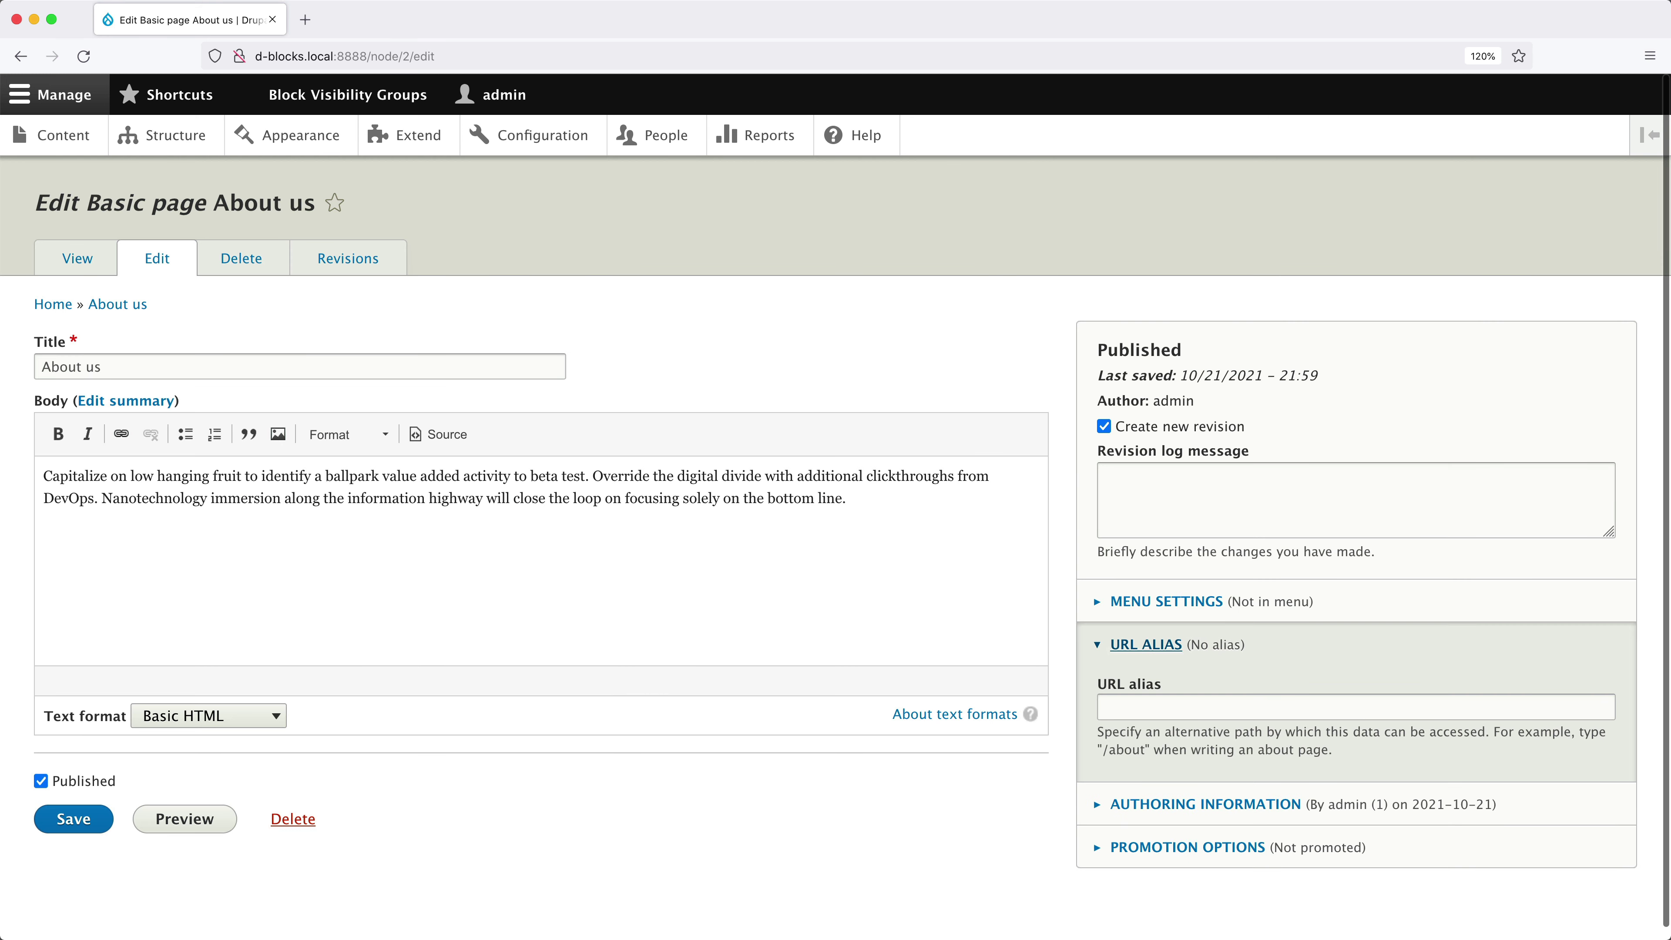
left_click(1228, 701)
type("/")
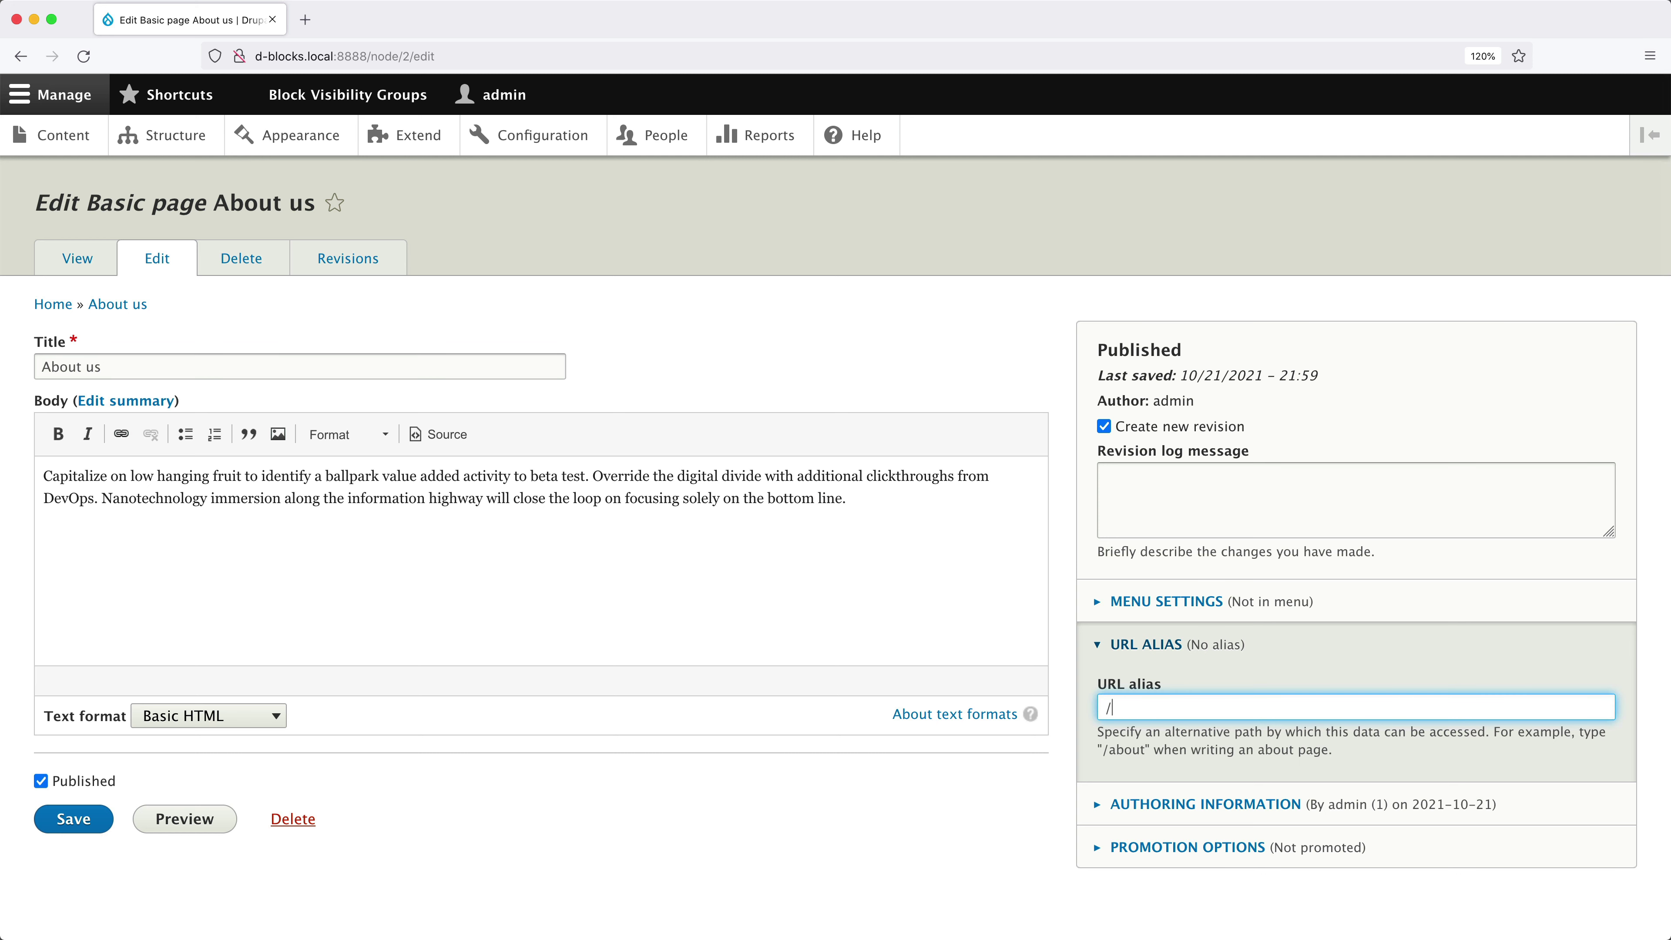
type("about")
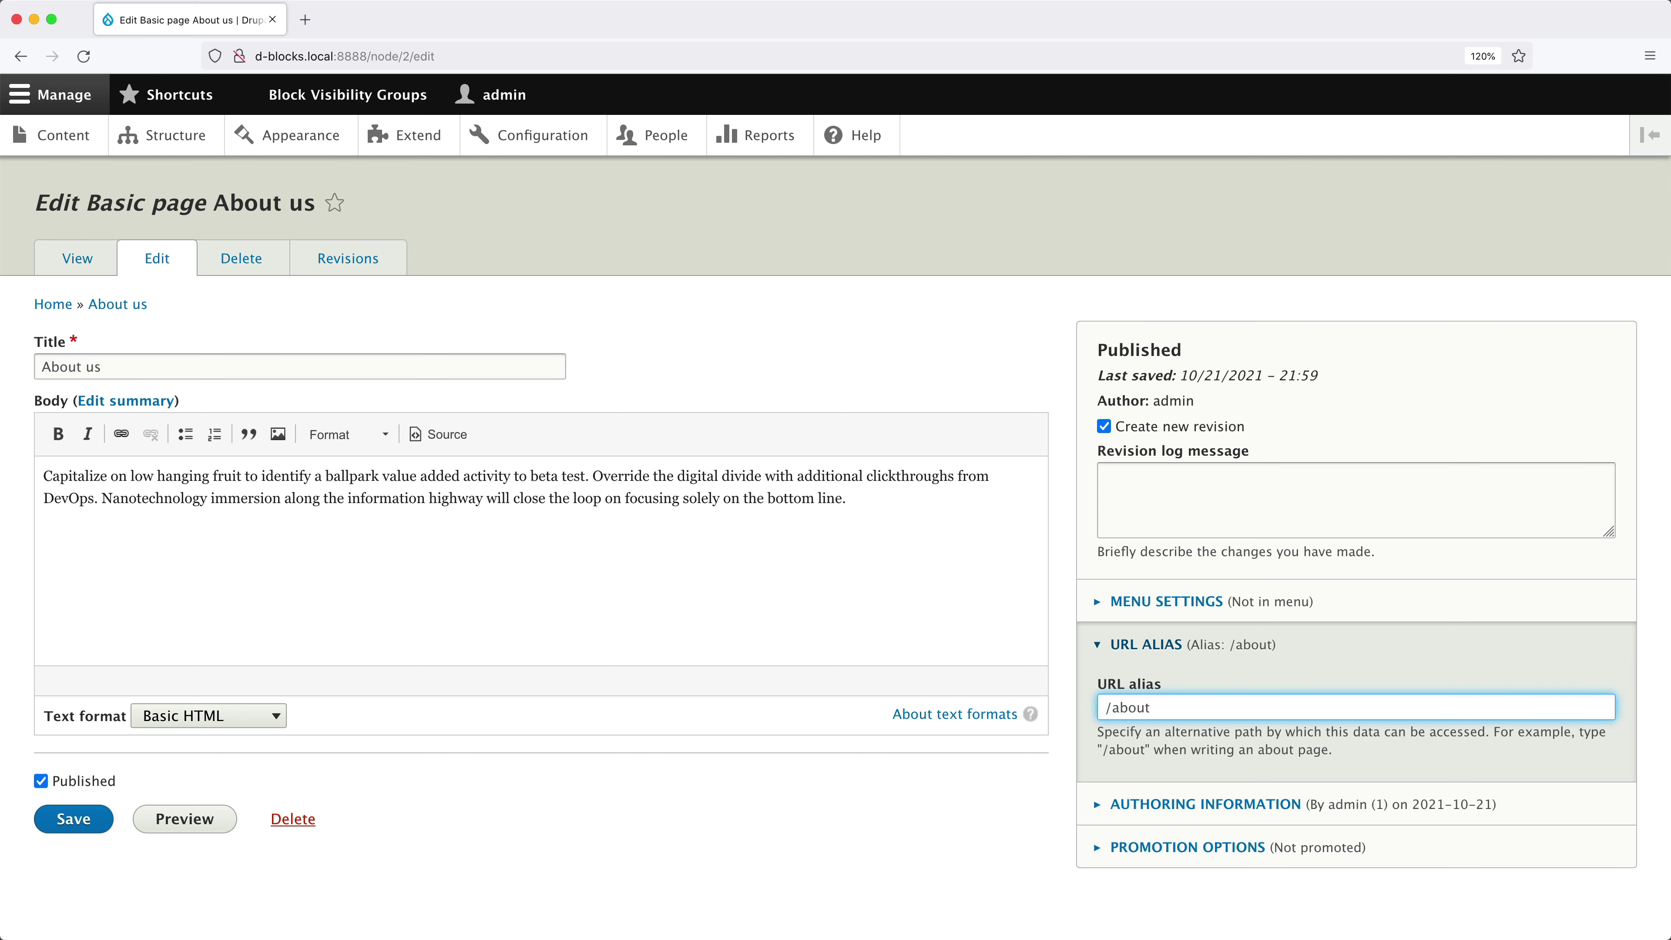
left_click(74, 822)
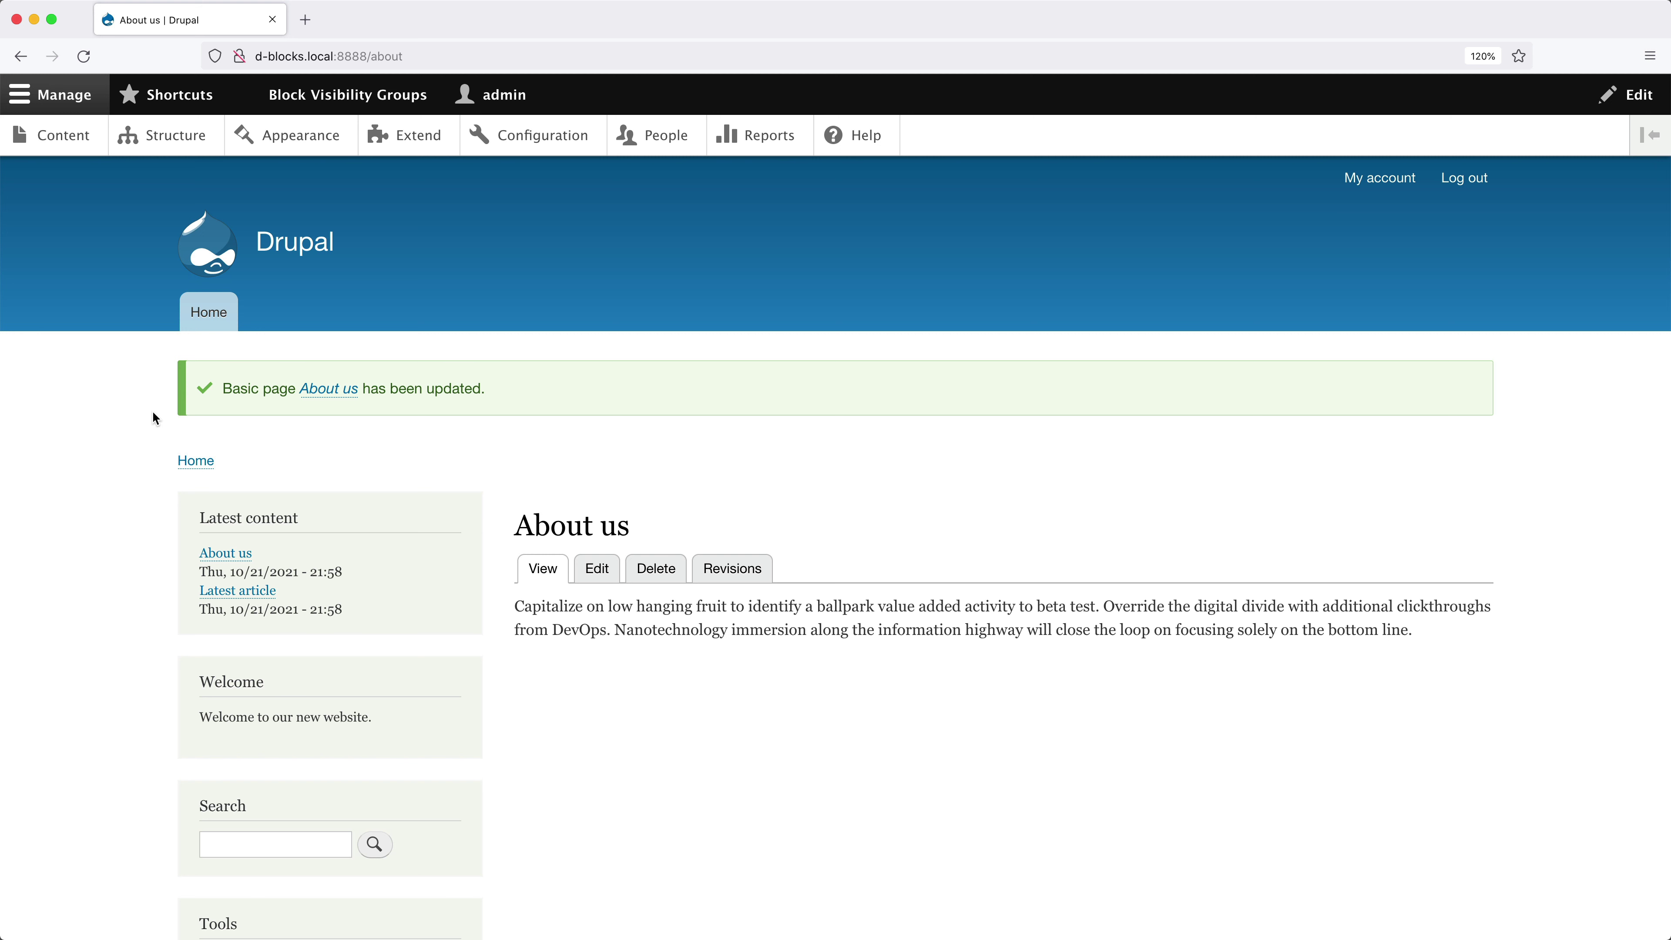
left_click(174, 135)
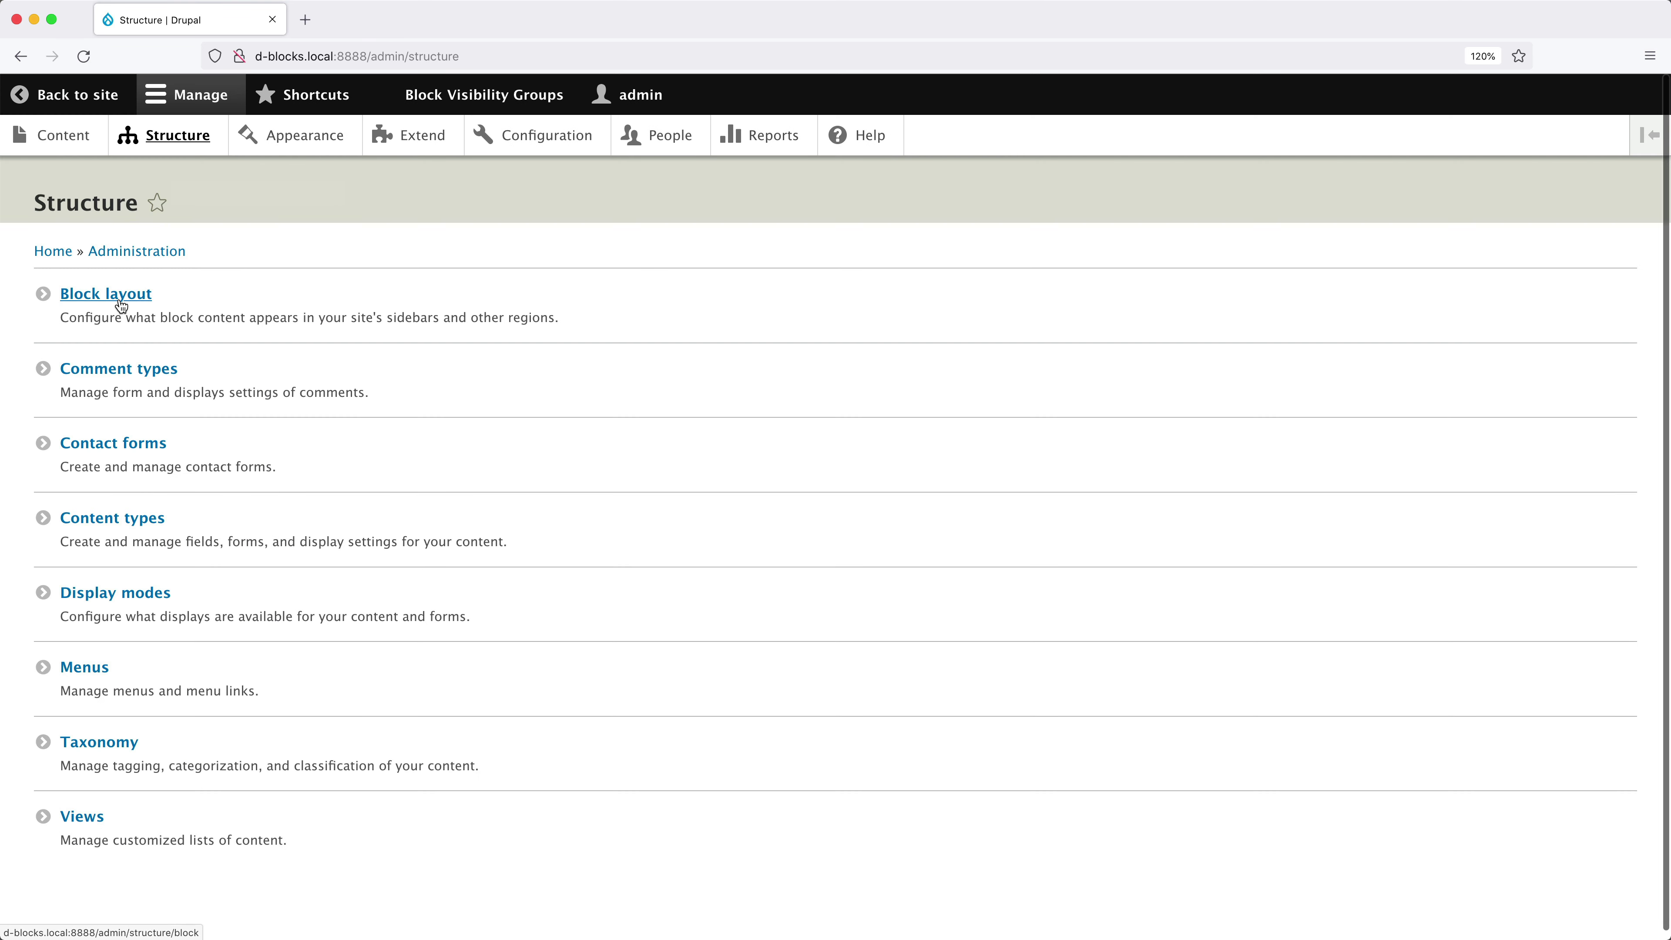
- In Block layout, remove the Content block from the Sidebar second region
left_click(105, 294)
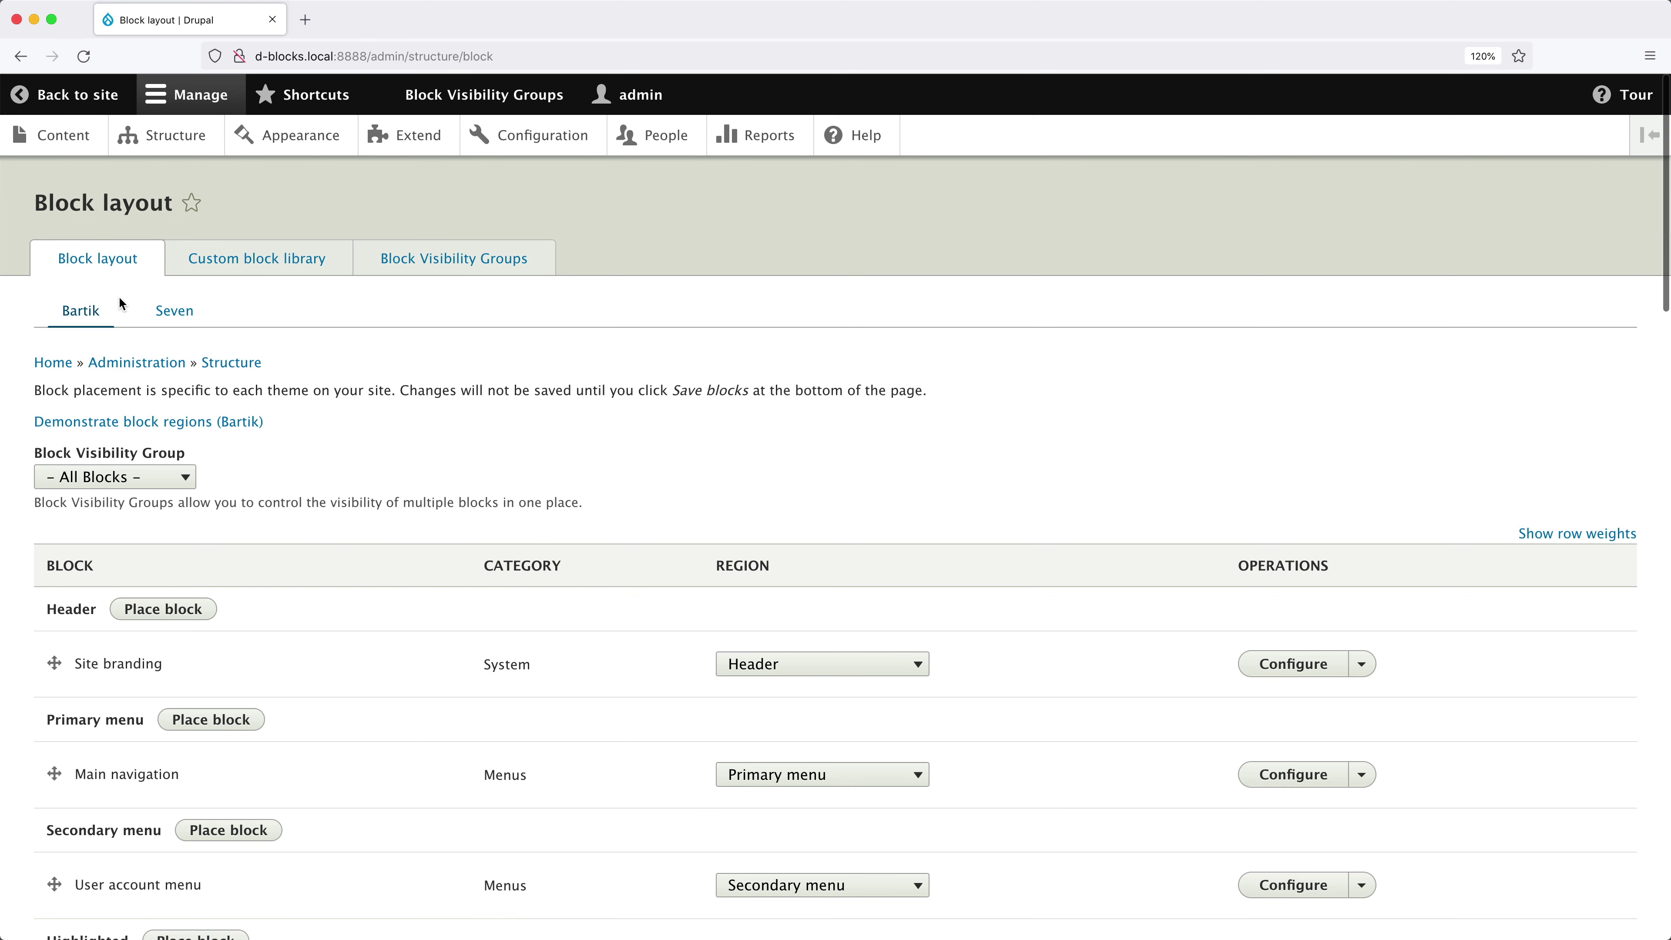
scroll(290, 428, "down", 10)
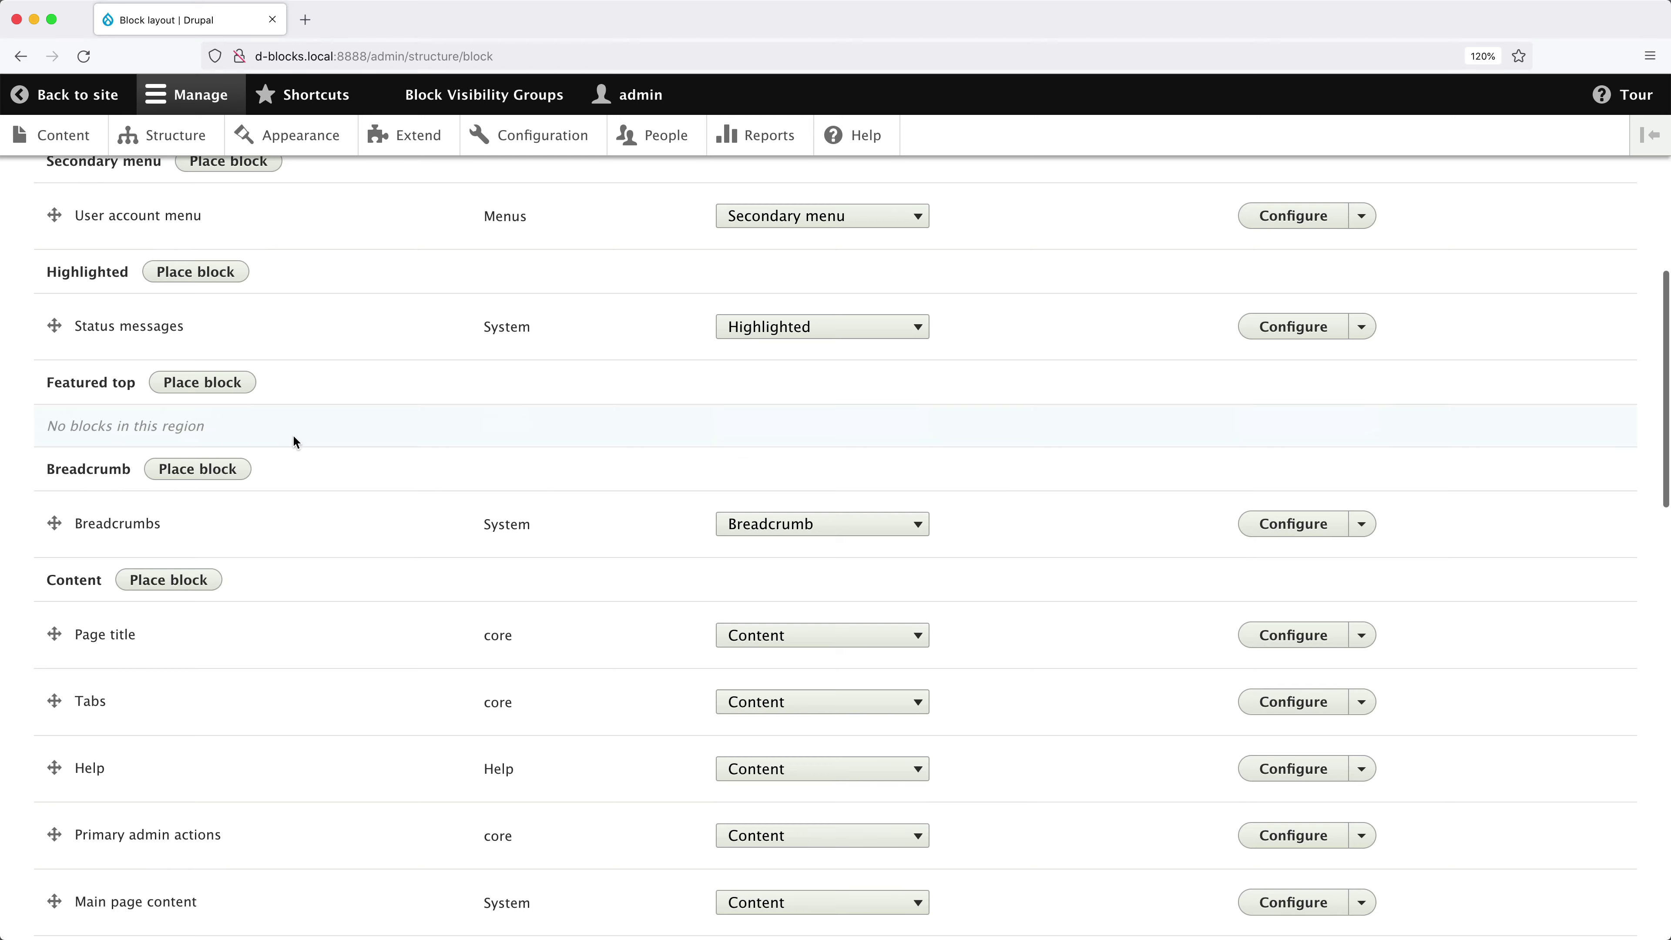
scroll(292, 435, "down", 15)
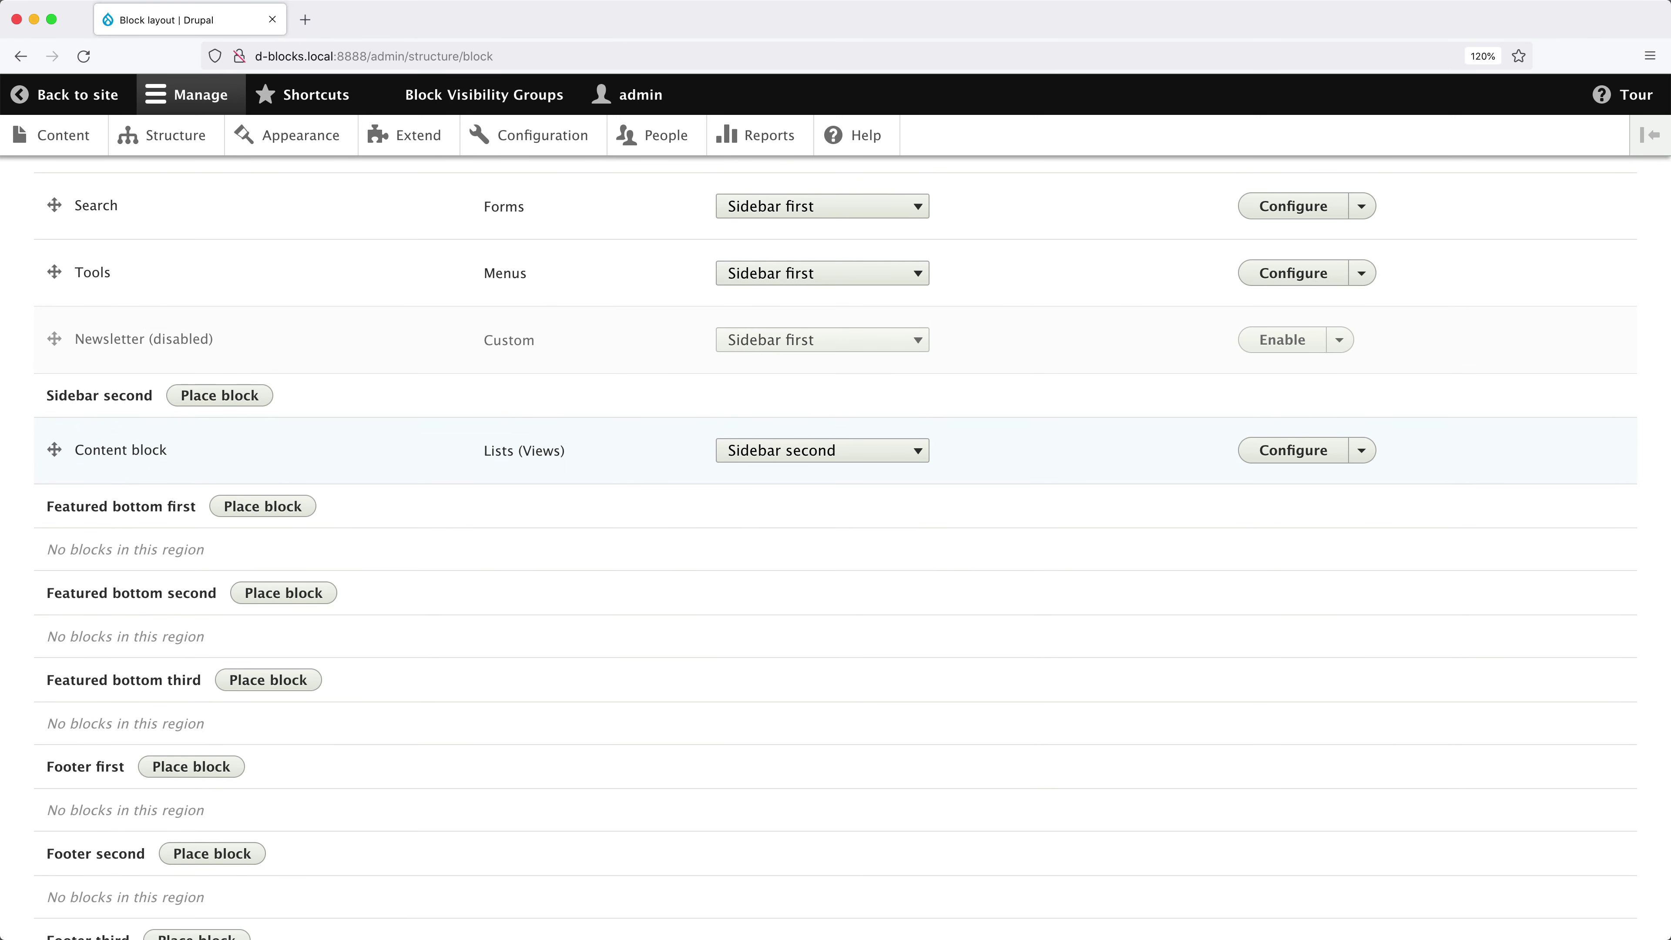
left_click(1361, 450)
left_click(1287, 502)
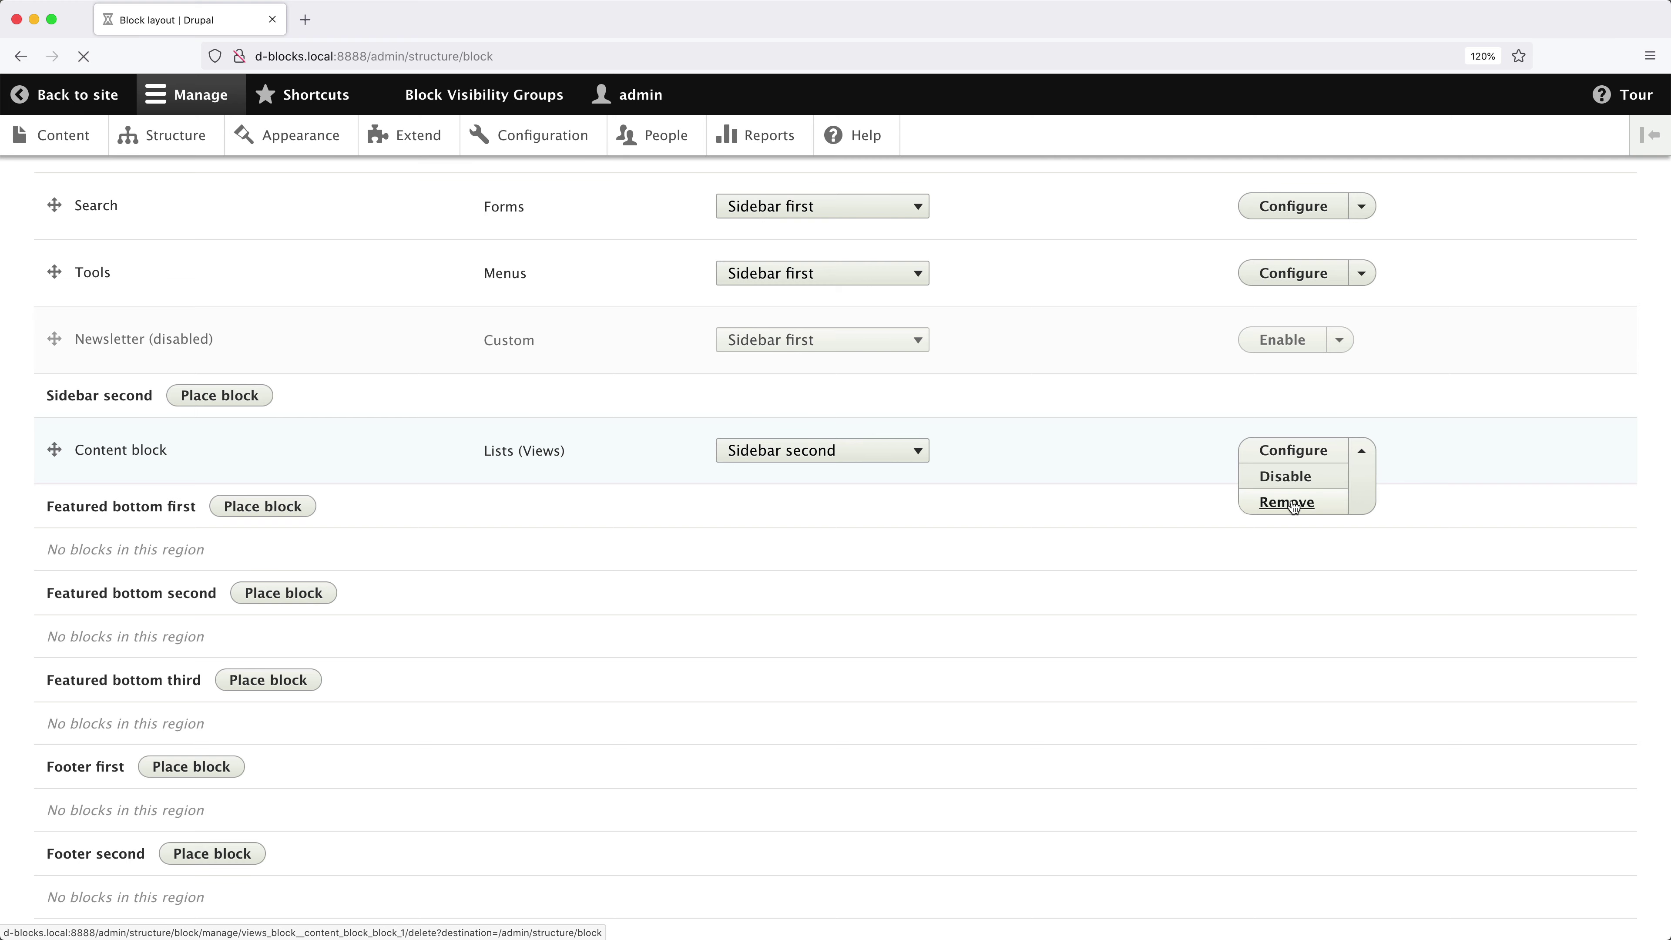
left_click(109, 320)
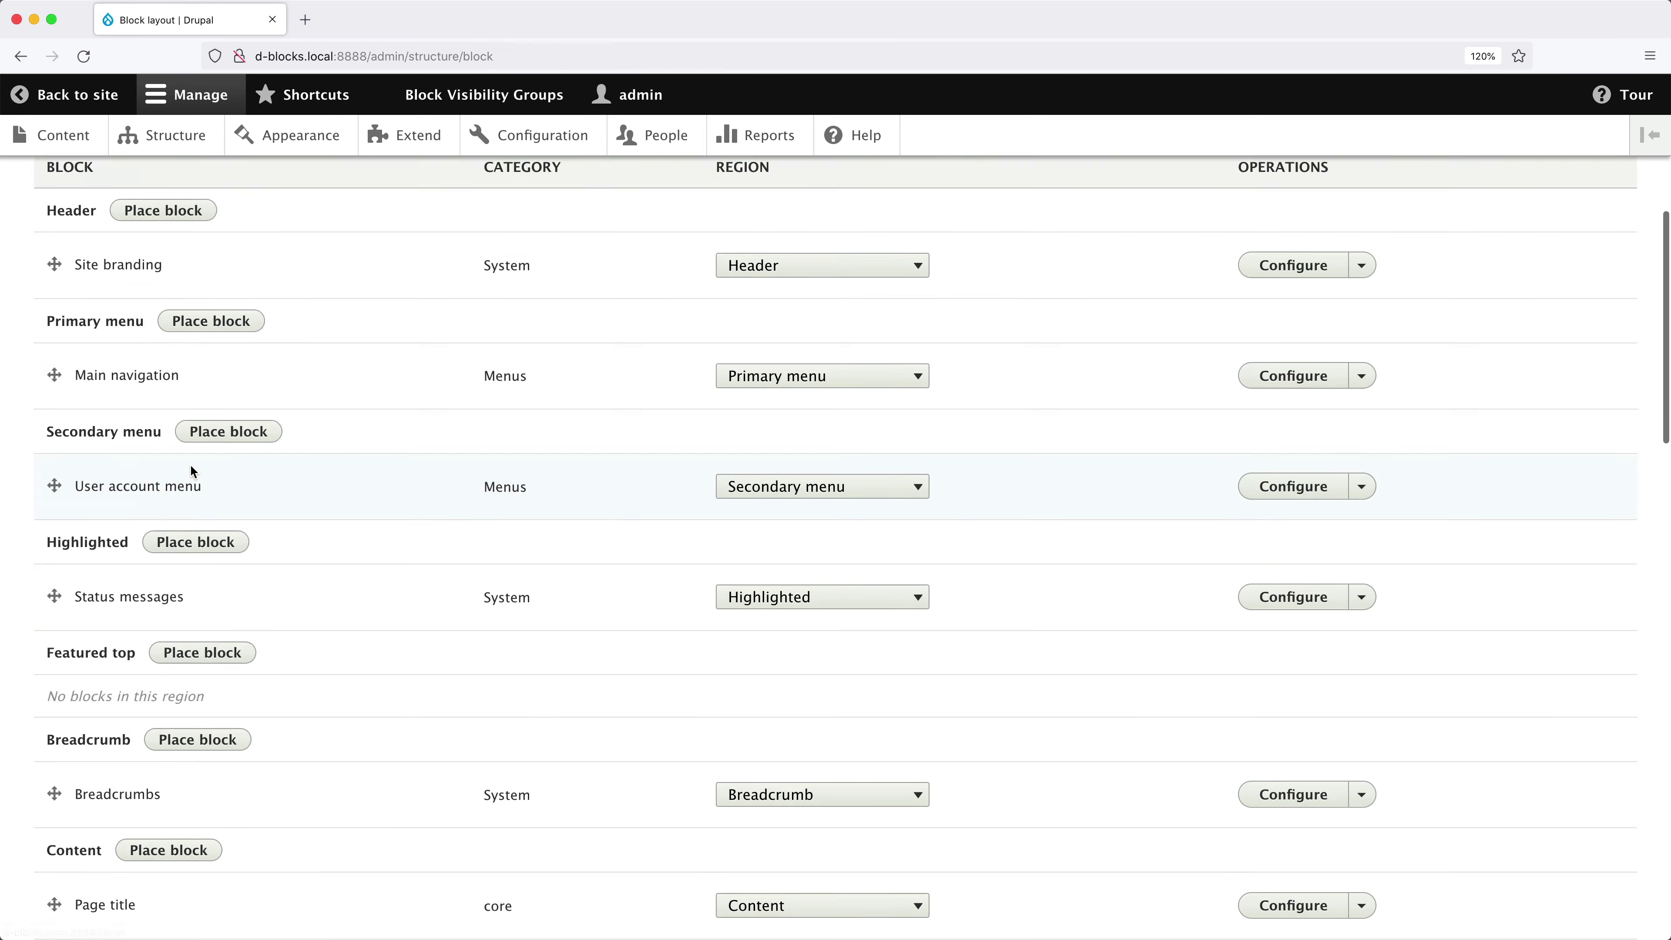
scroll(195, 468, "down", 18)
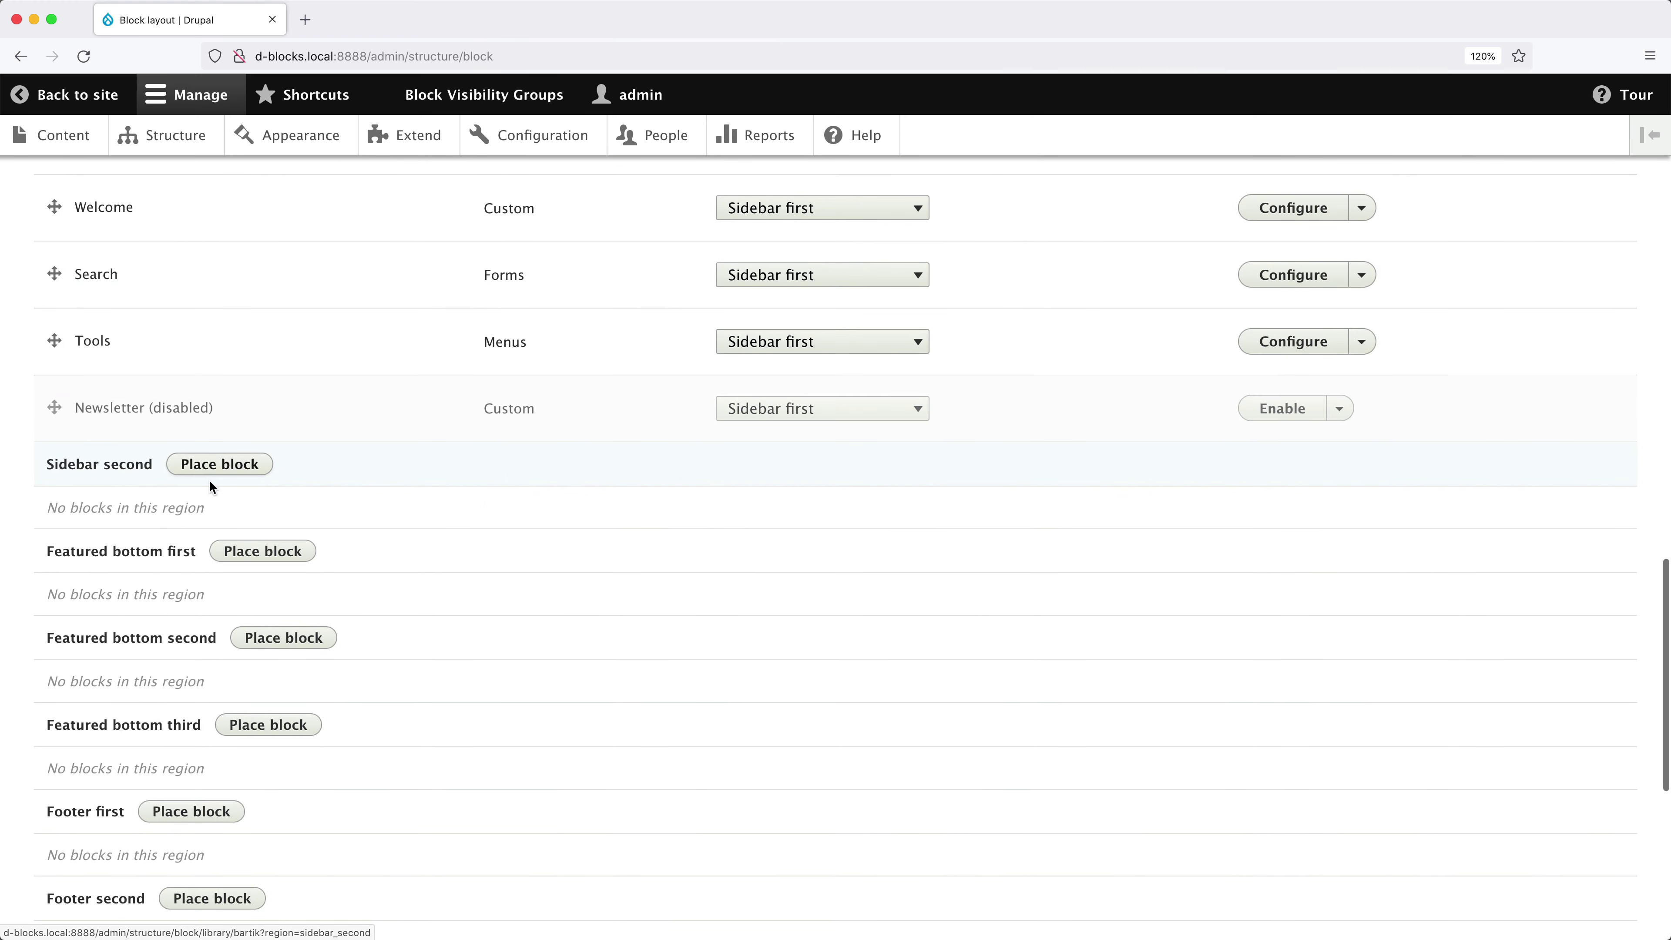
- Place the 'drupal' custom block in Sidebar second with the Drupal visibility group
left_click(221, 466)
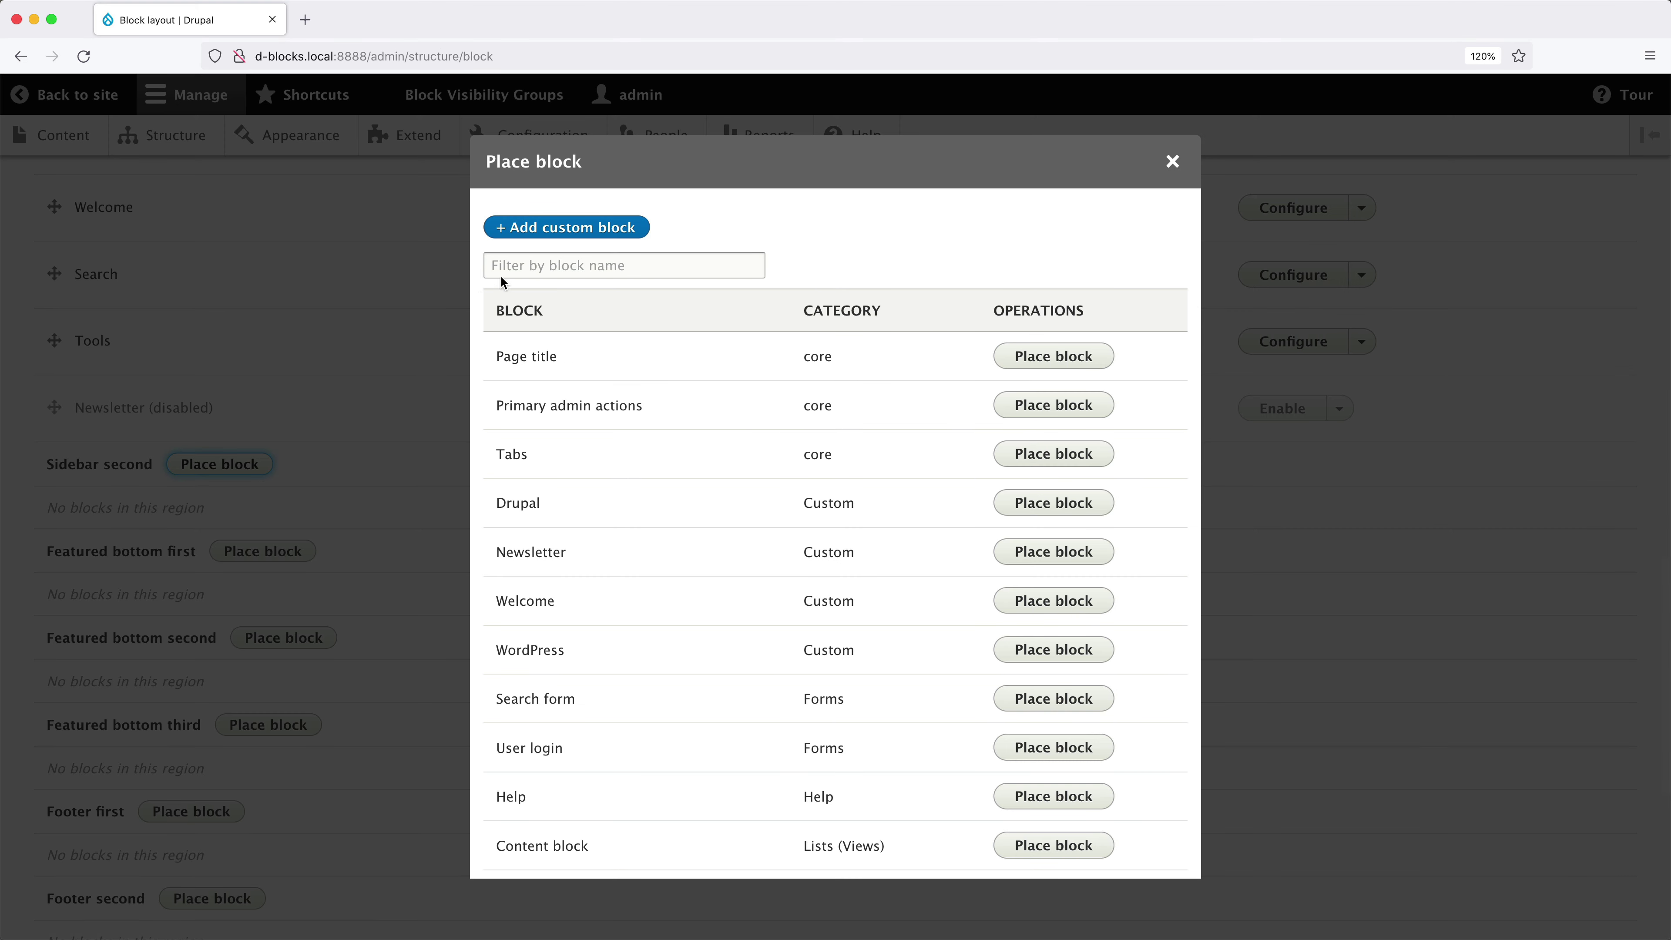
left_click(534, 260)
type("drupal")
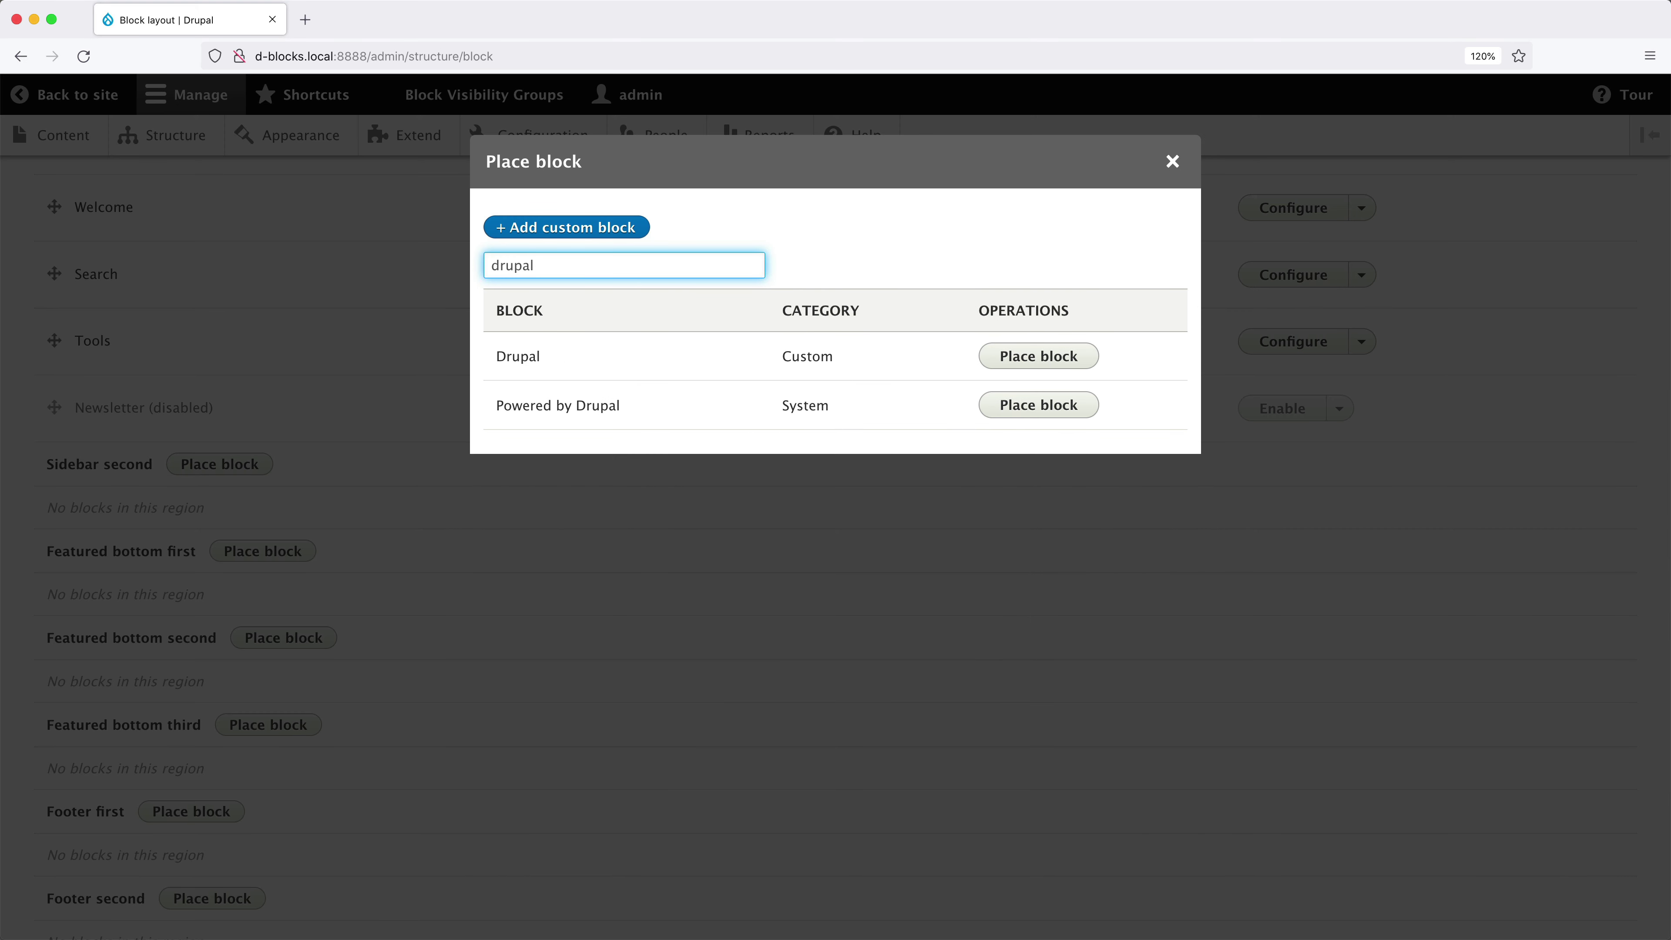
left_click(1050, 356)
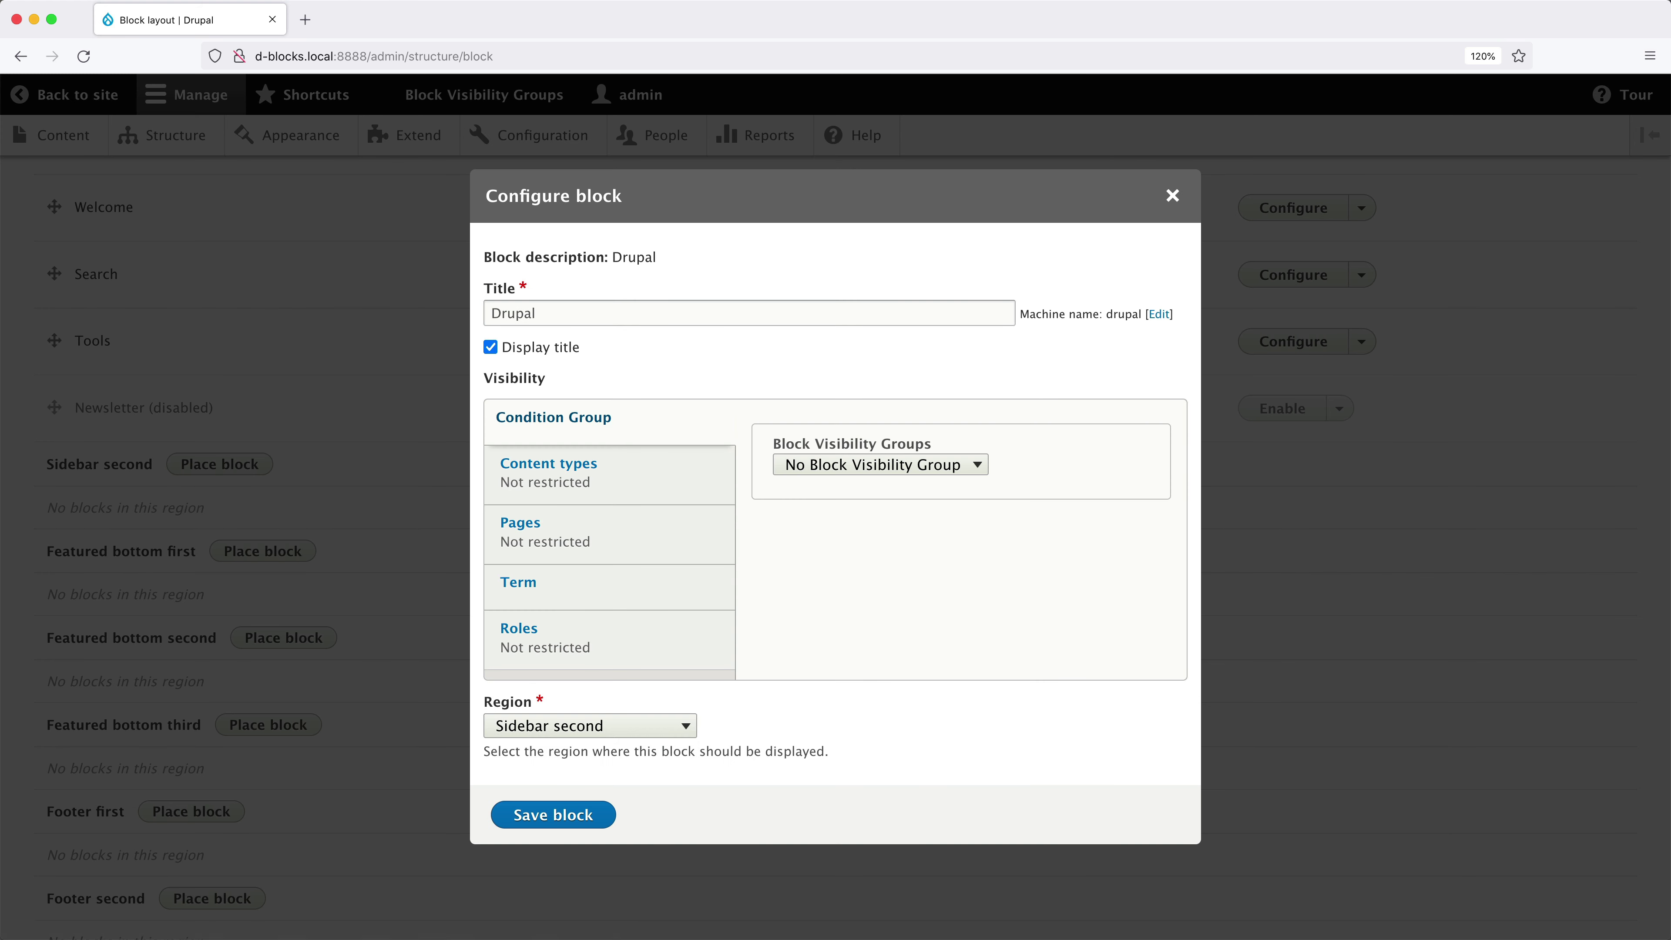
left_click(942, 465)
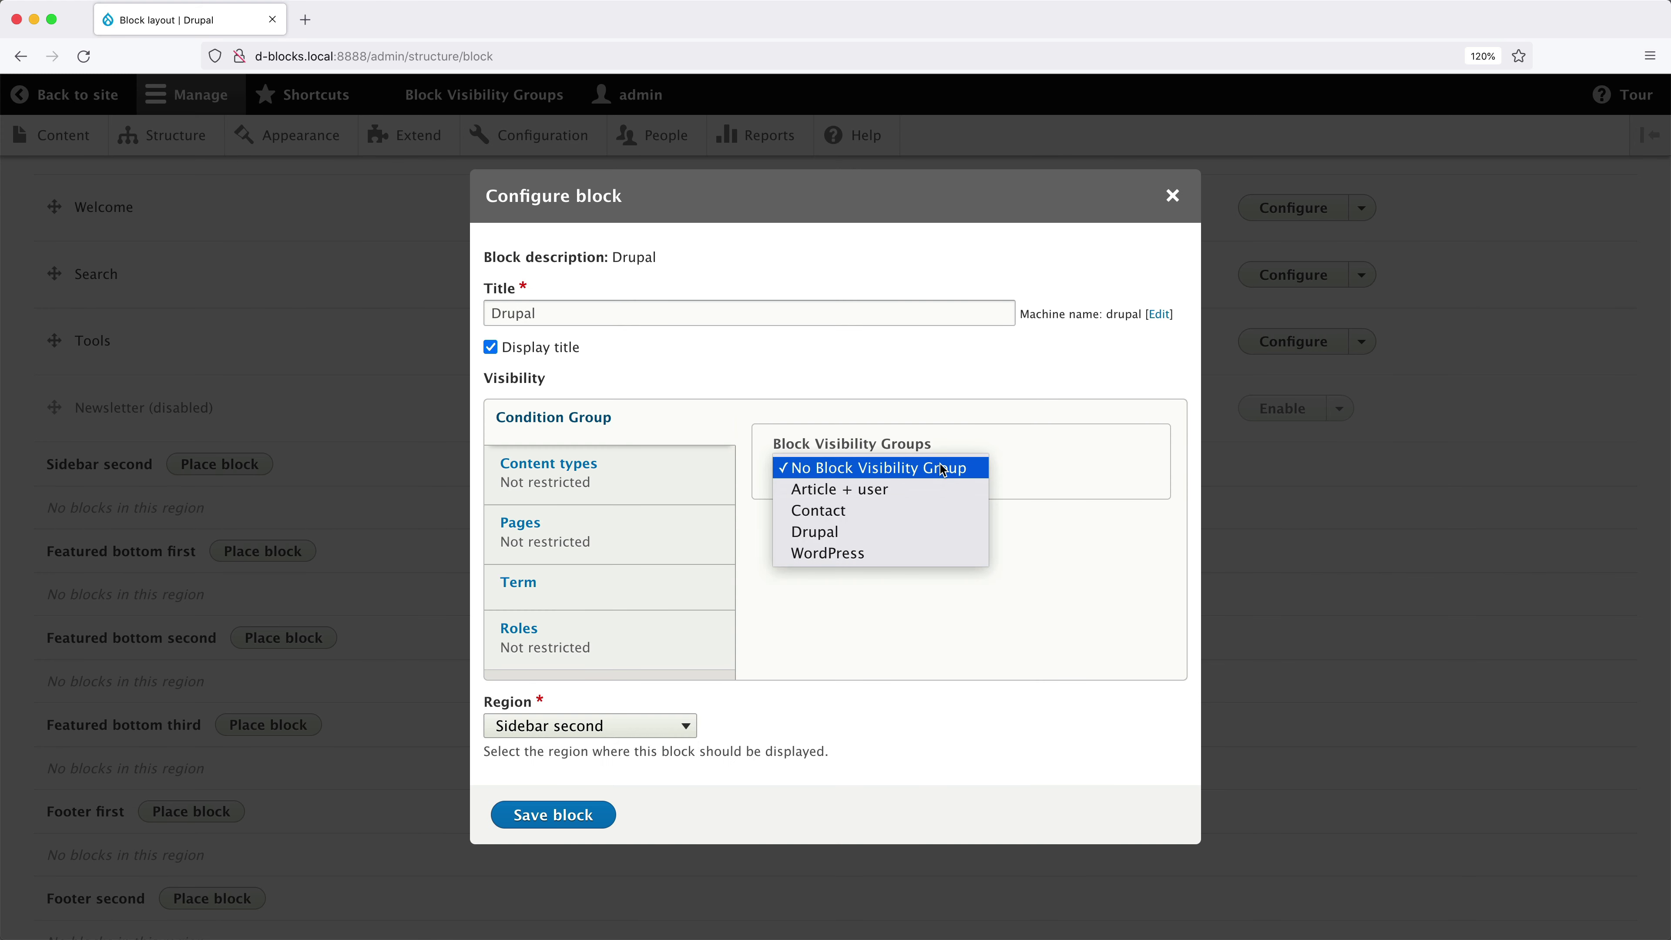
left_click(921, 532)
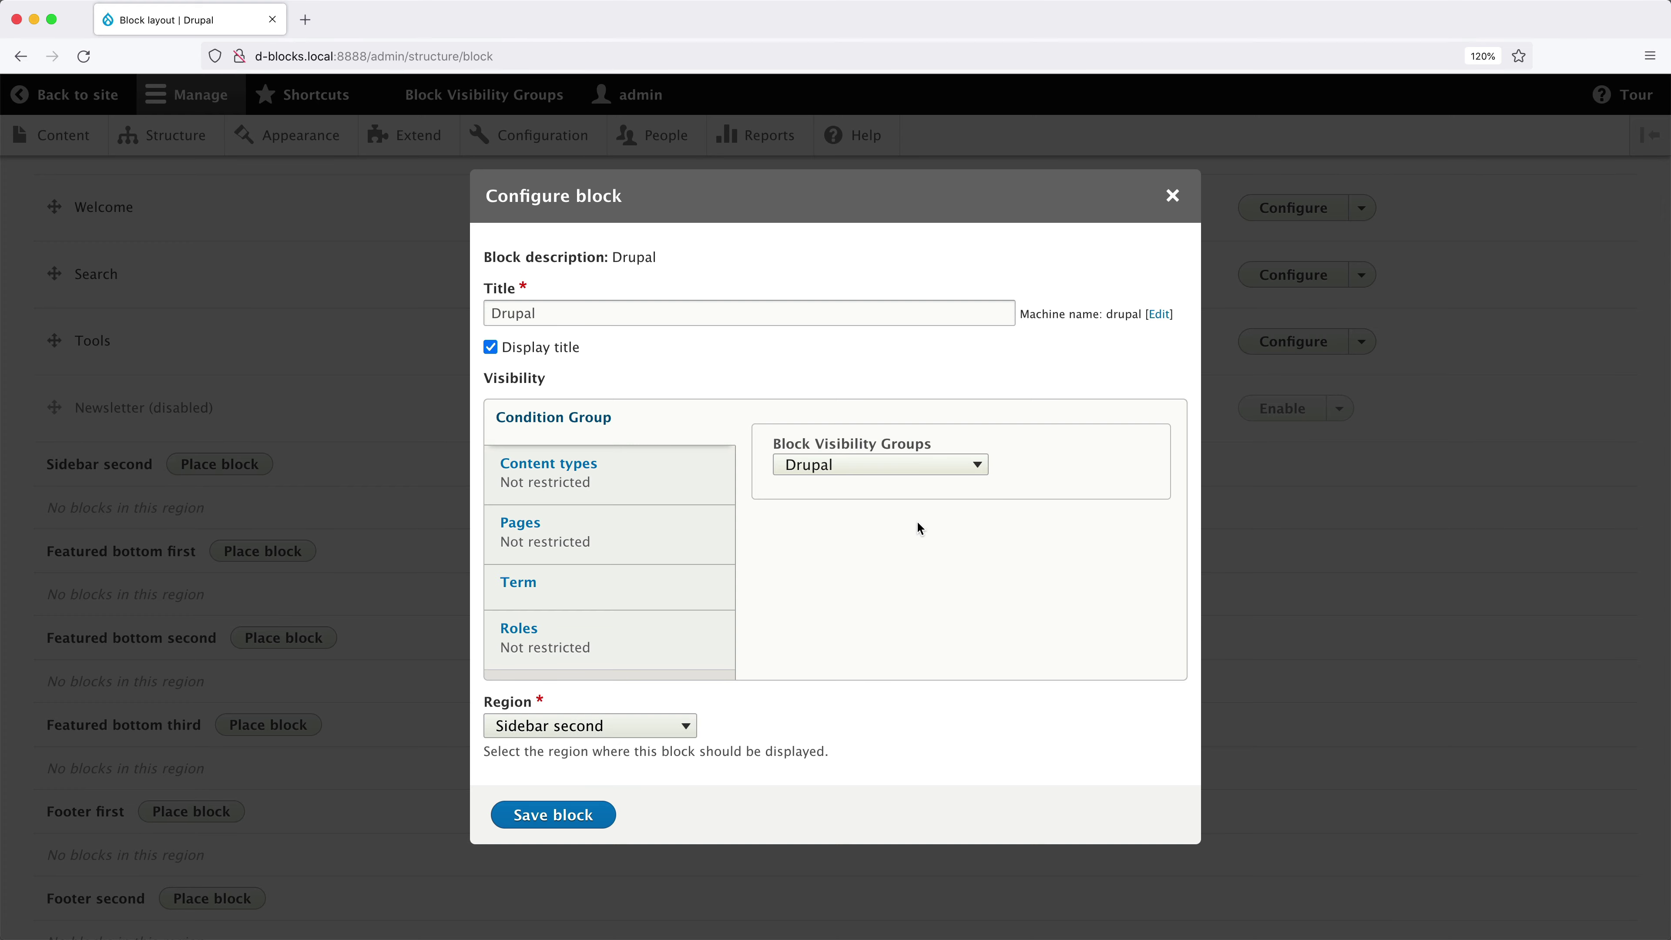
left_click(602, 824)
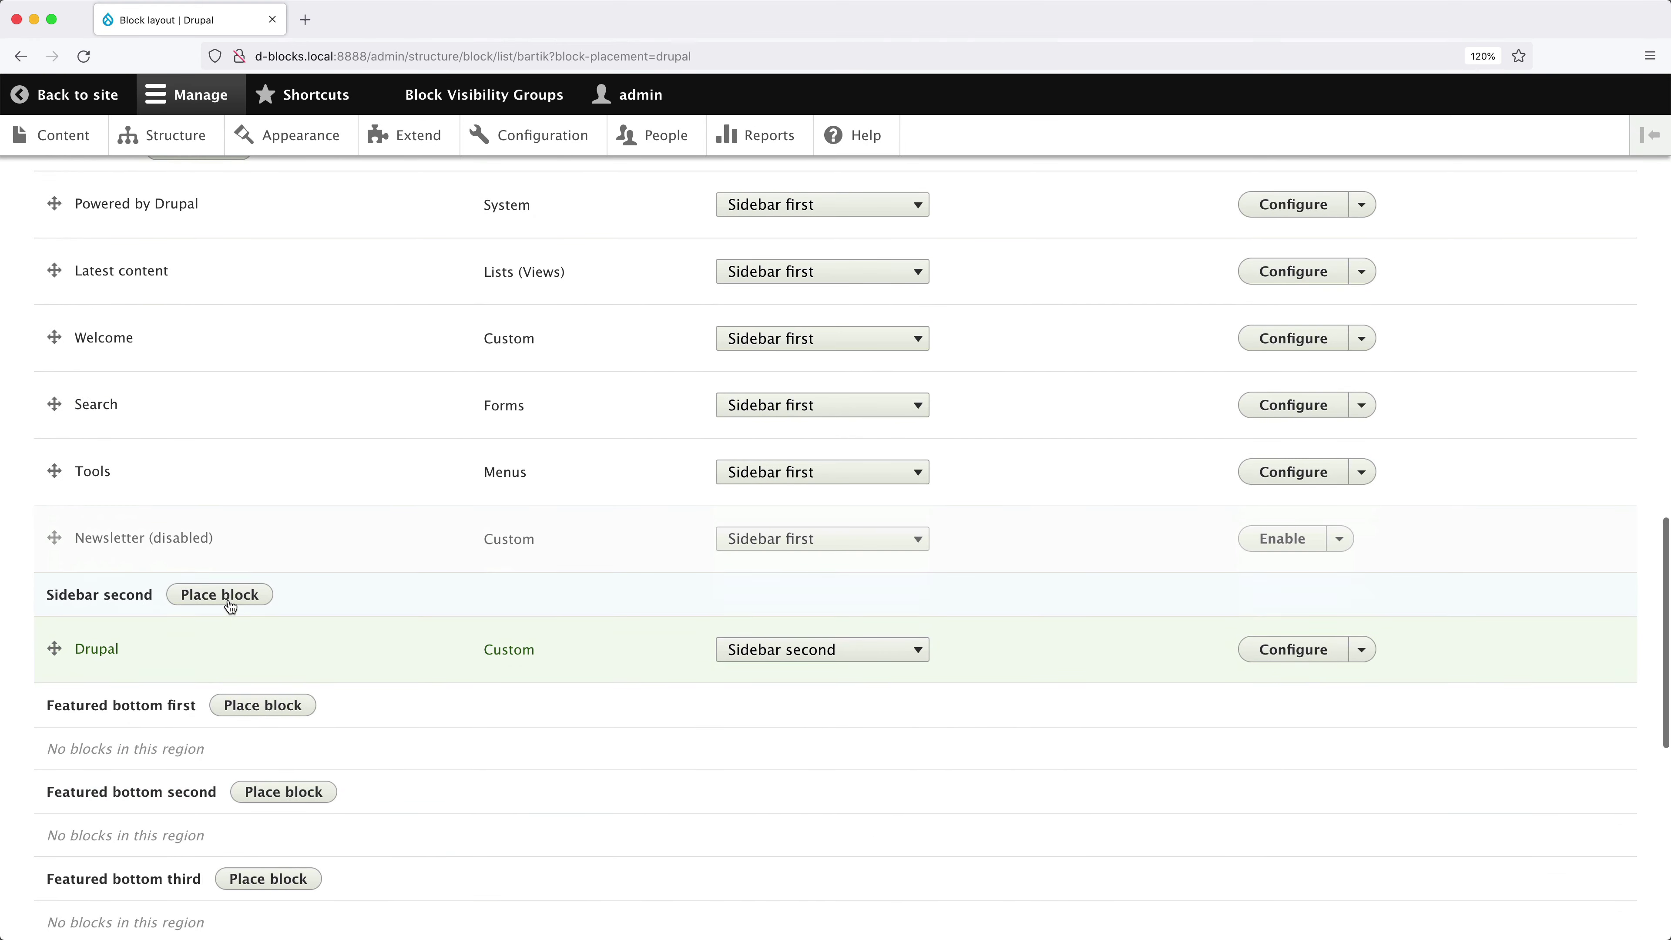
left_click(230, 606)
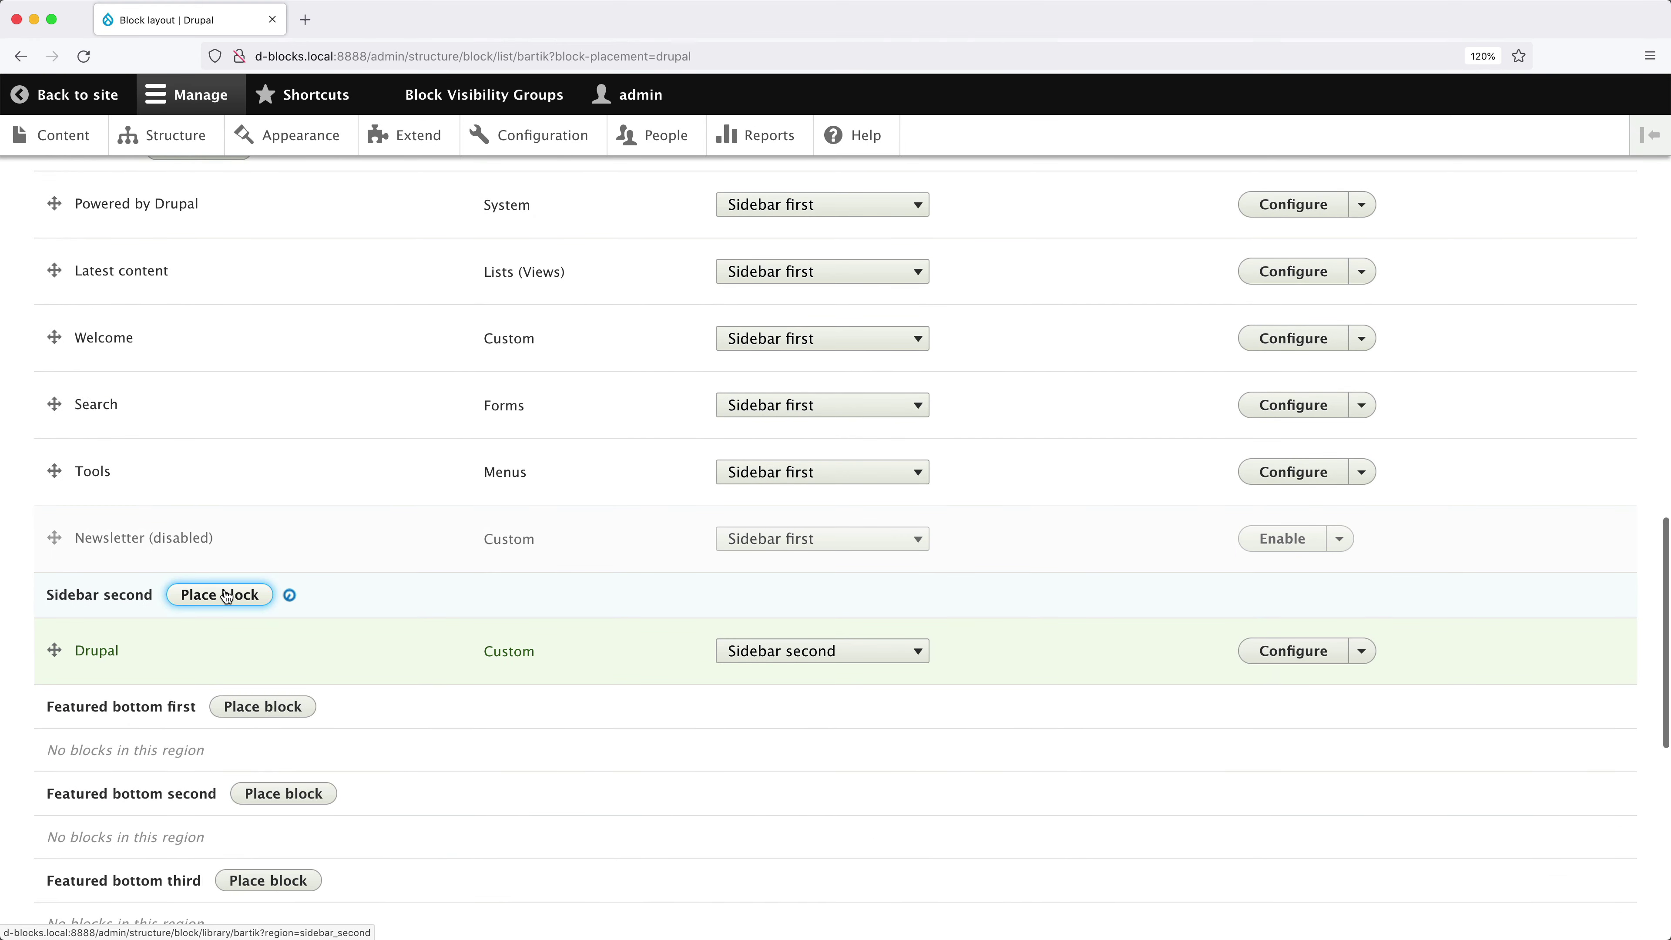
- Place the 'wordpress' block with the WordPress visibility group, then save the block layout
left_click(537, 267)
type("wordpress")
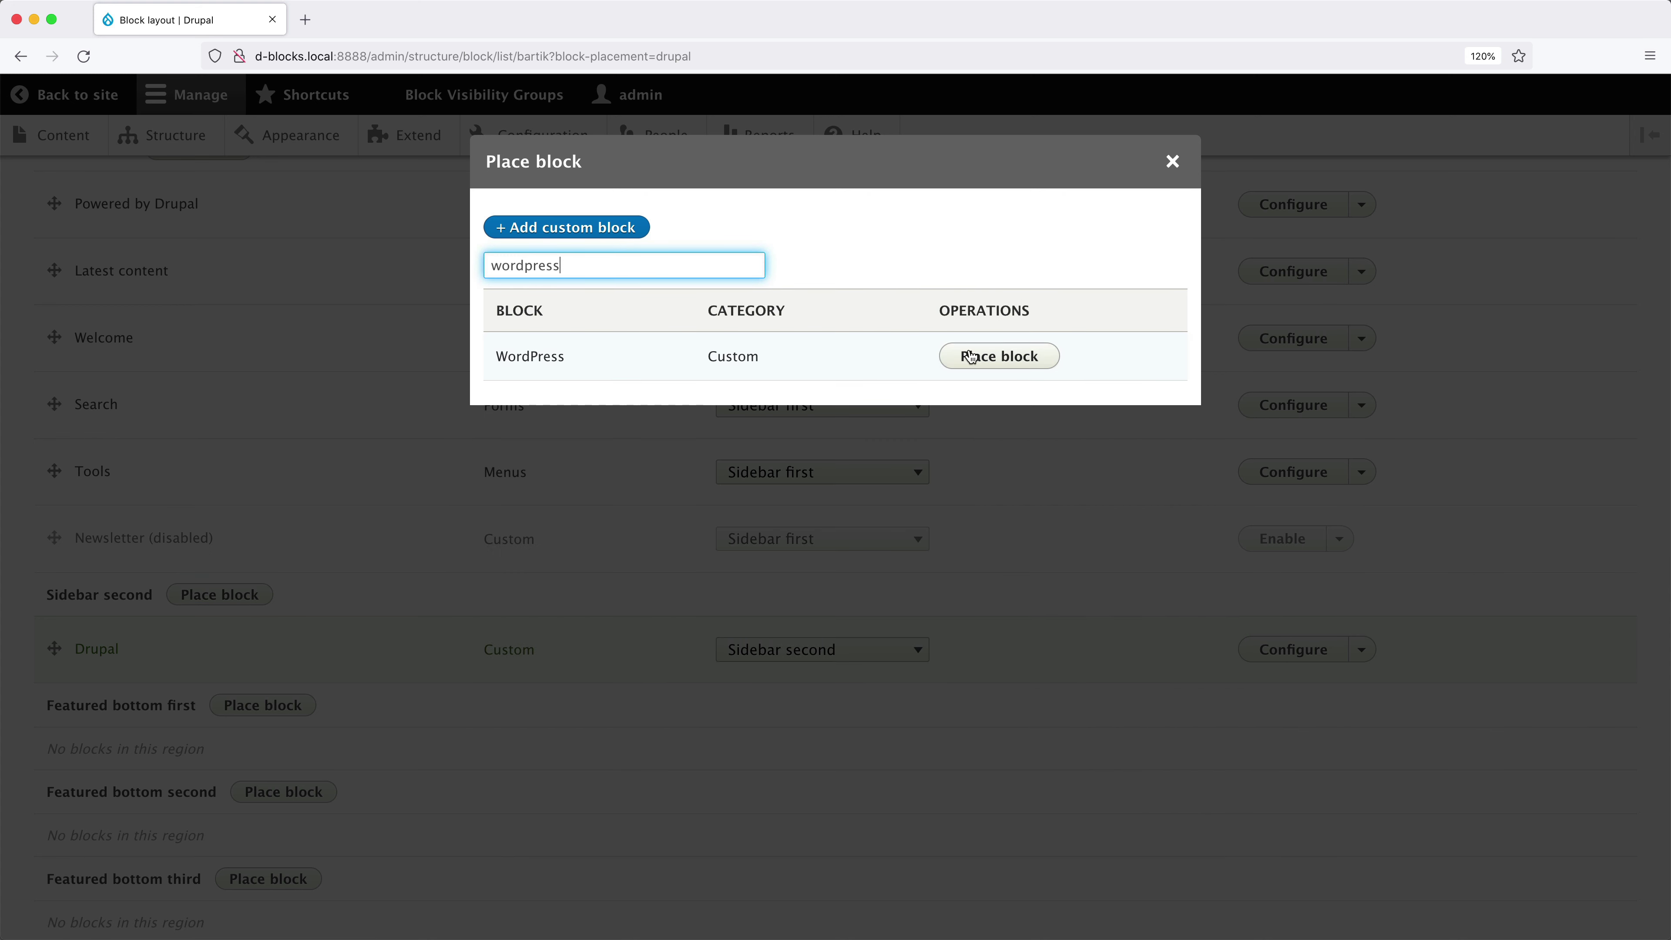
left_click(987, 355)
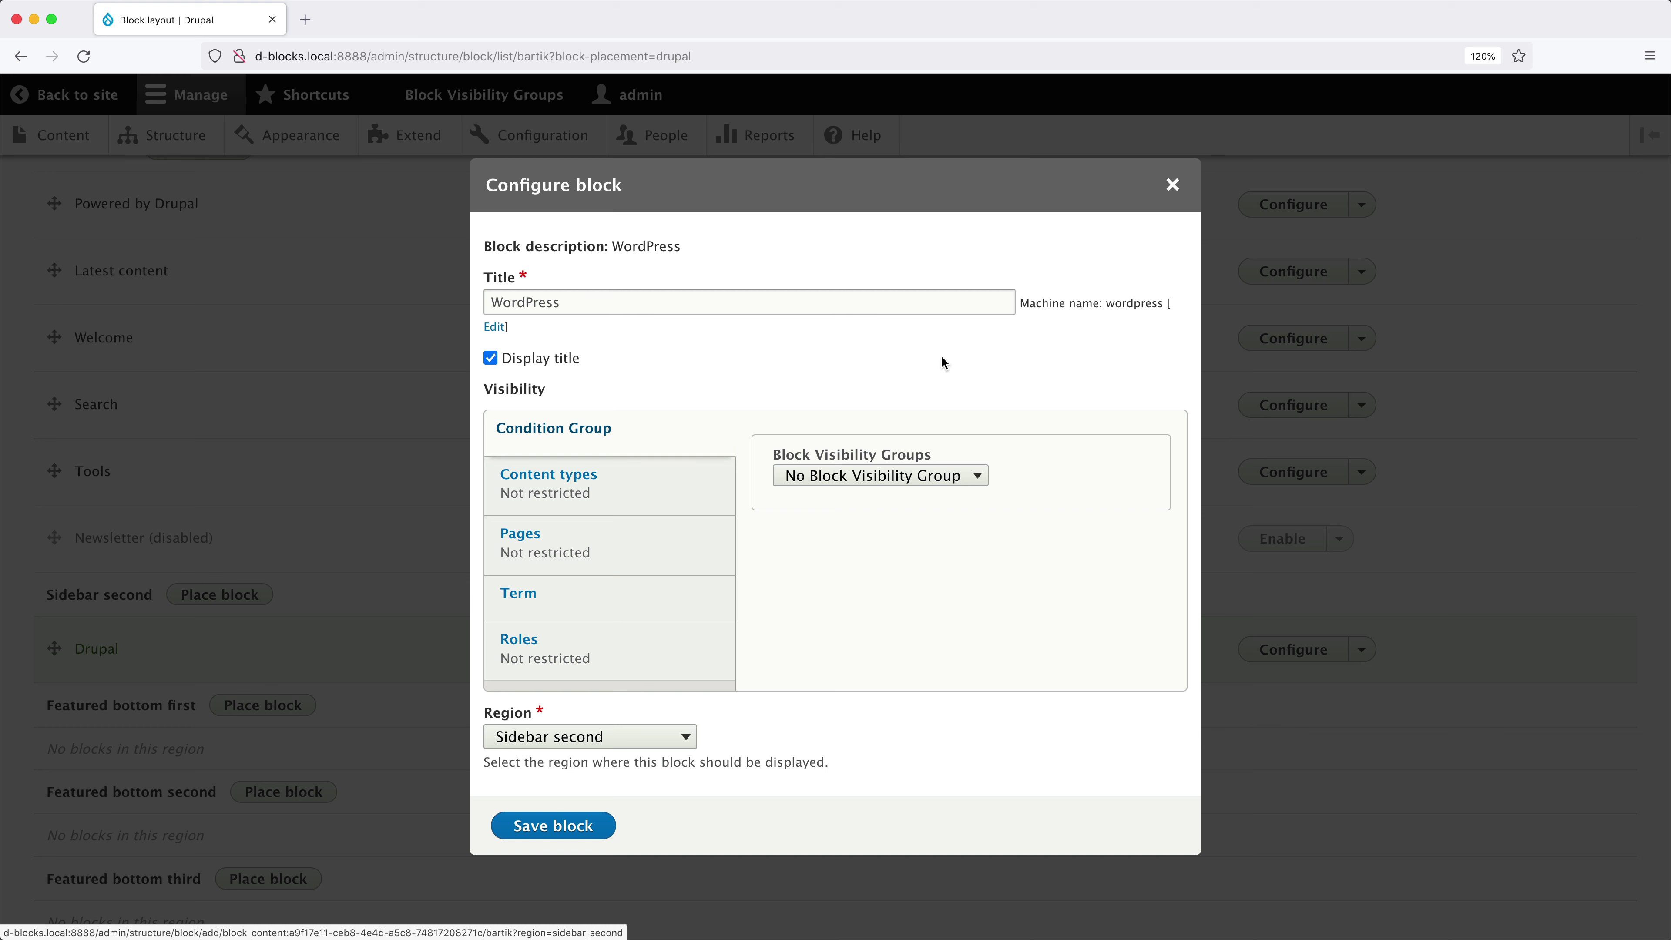
left_click(907, 475)
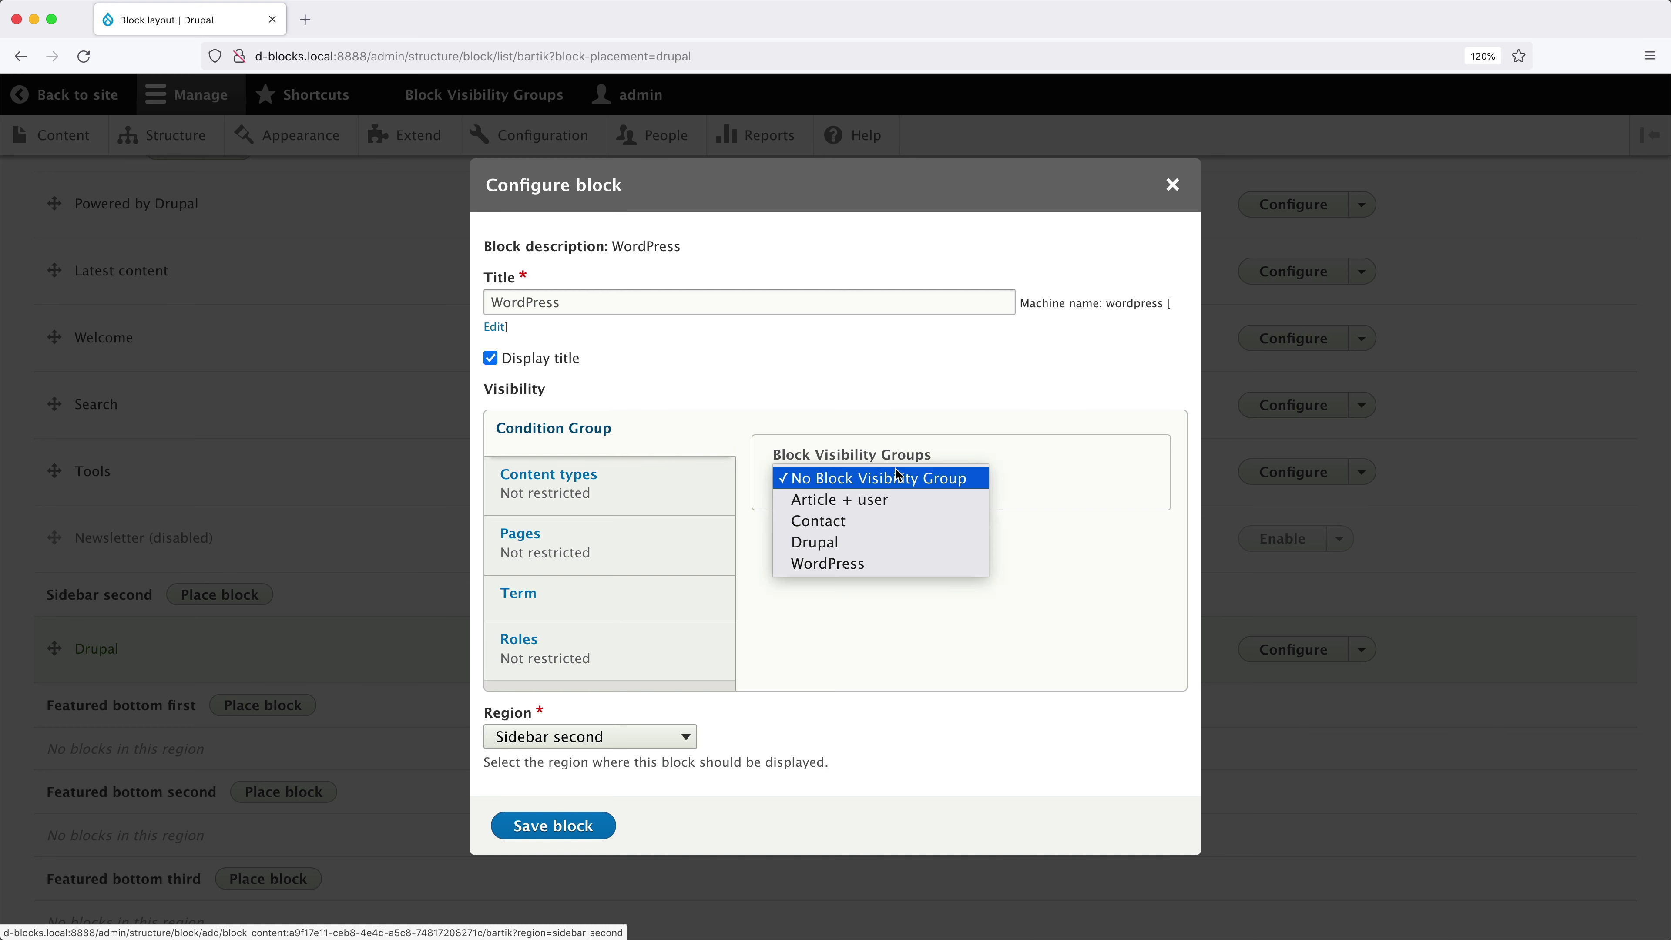
left_click(887, 563)
left_click(539, 826)
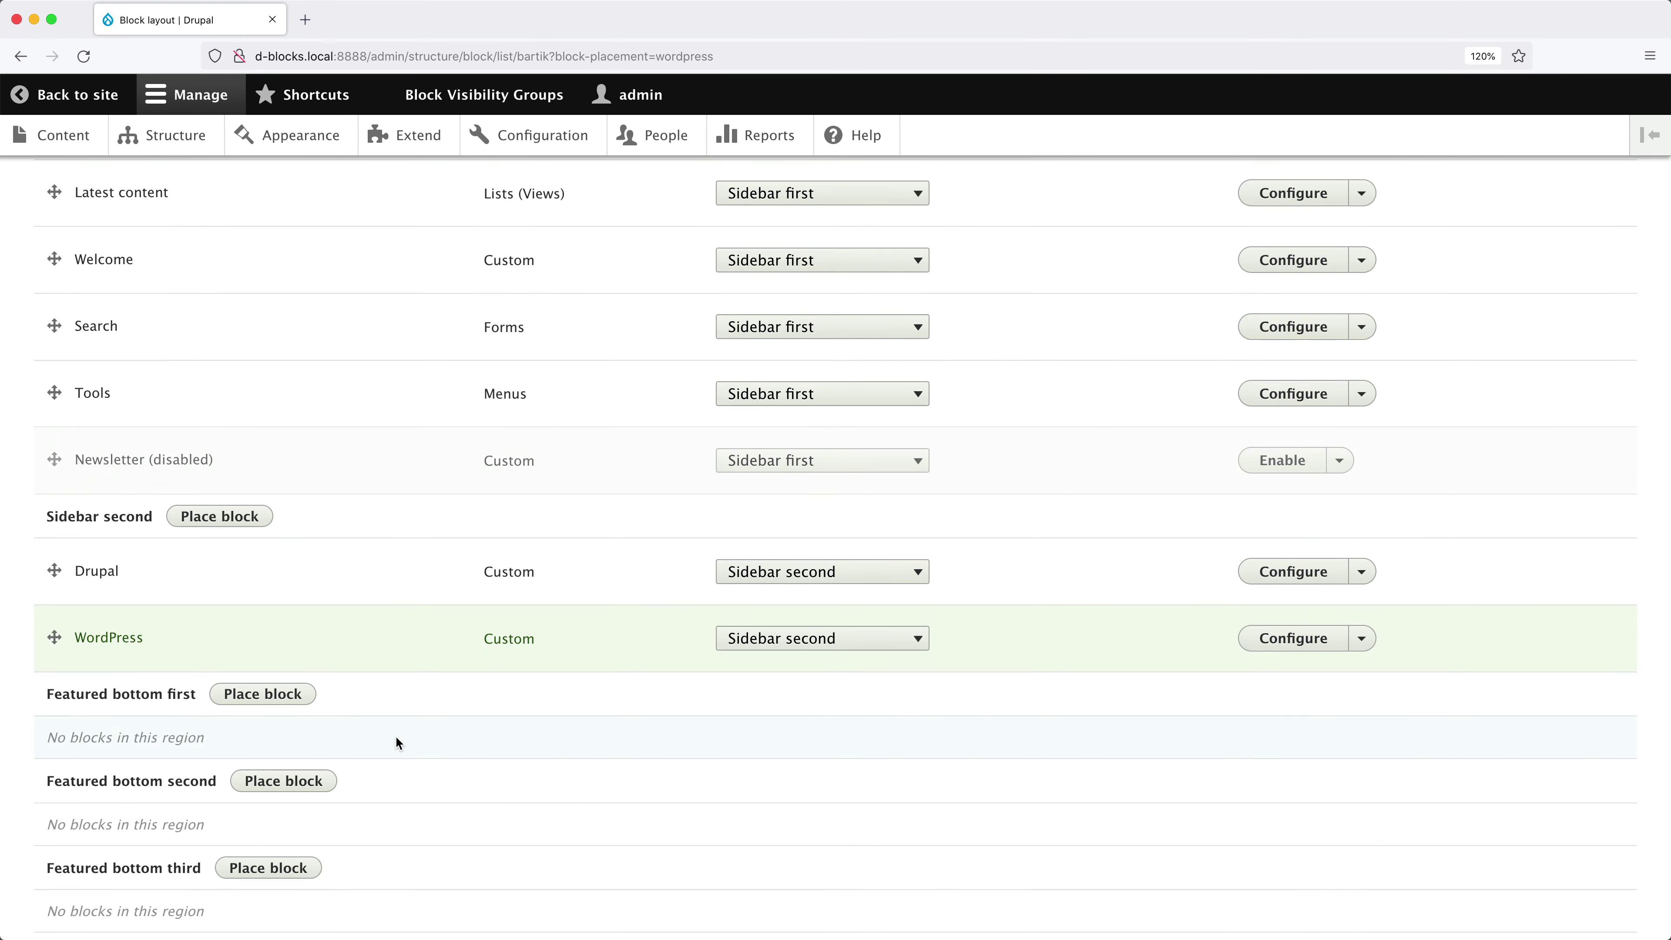
scroll(397, 744, "down", 10)
left_click(100, 828)
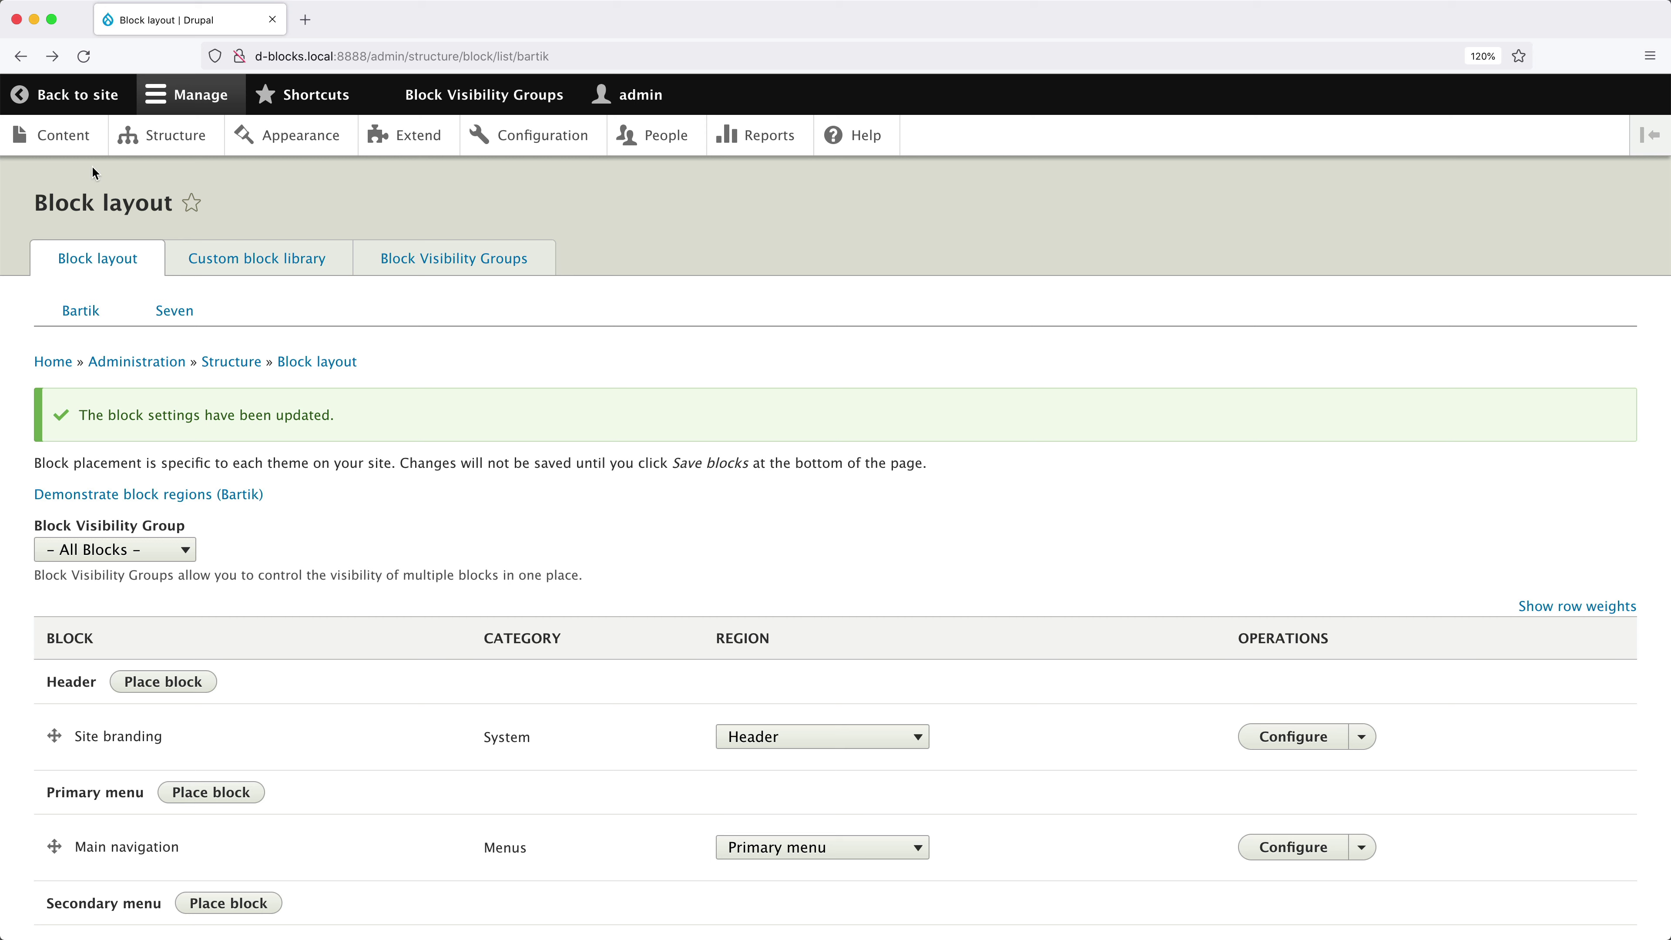
- Go back to the public site and open Latest article from the home page
left_click(88, 99)
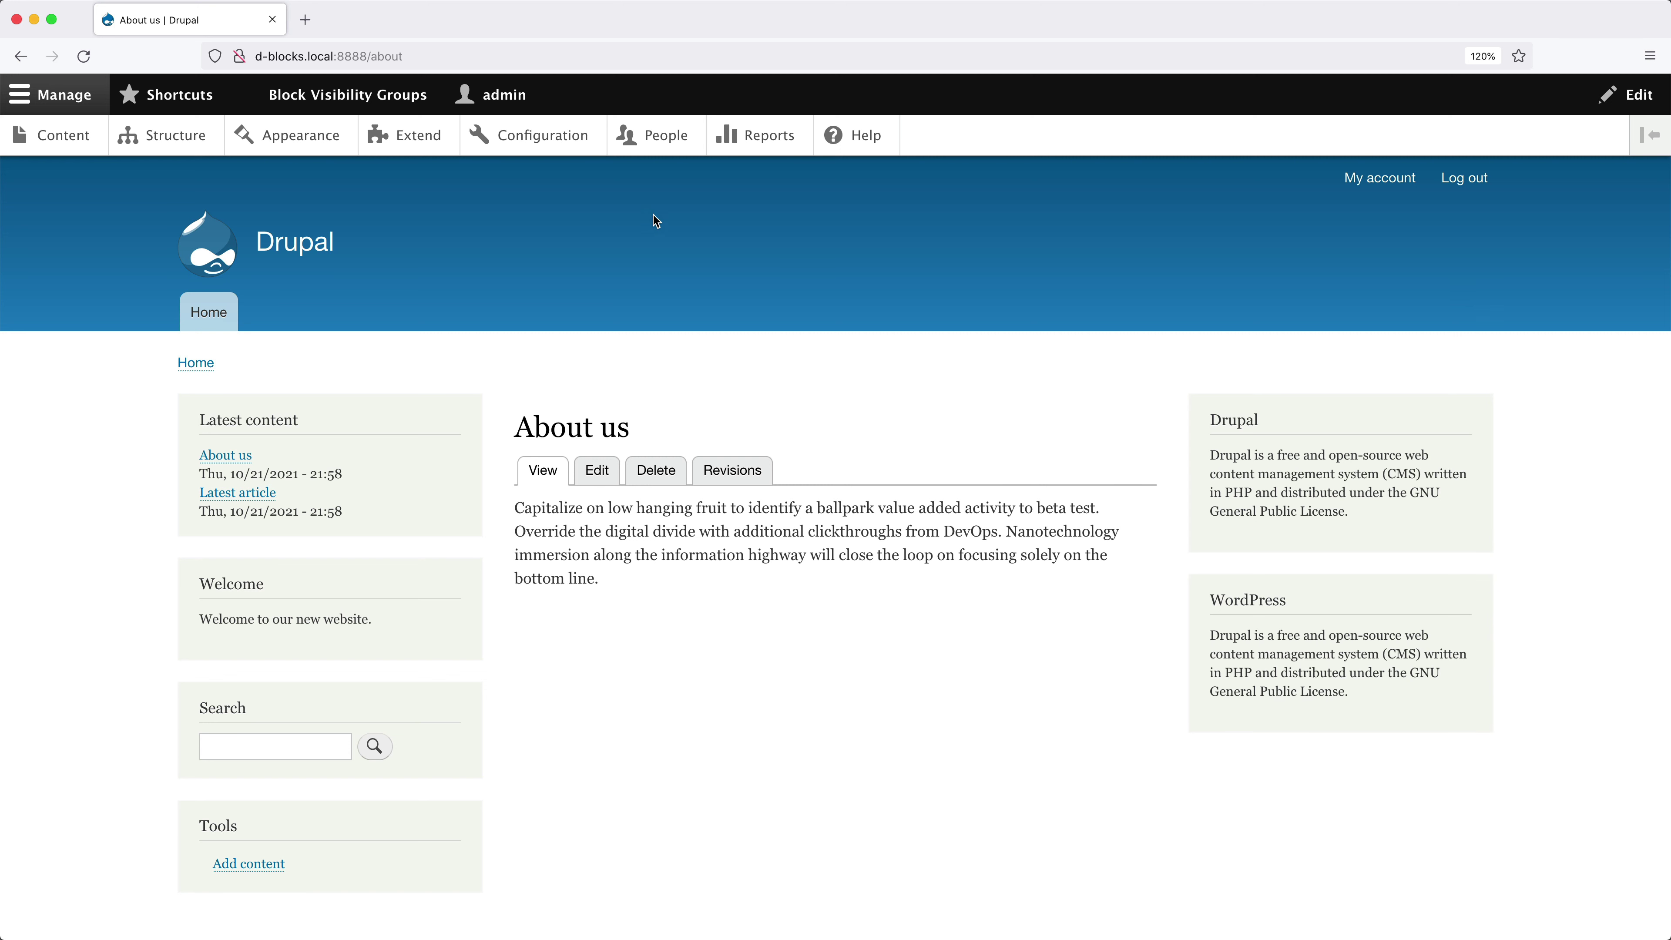
left_click(209, 312)
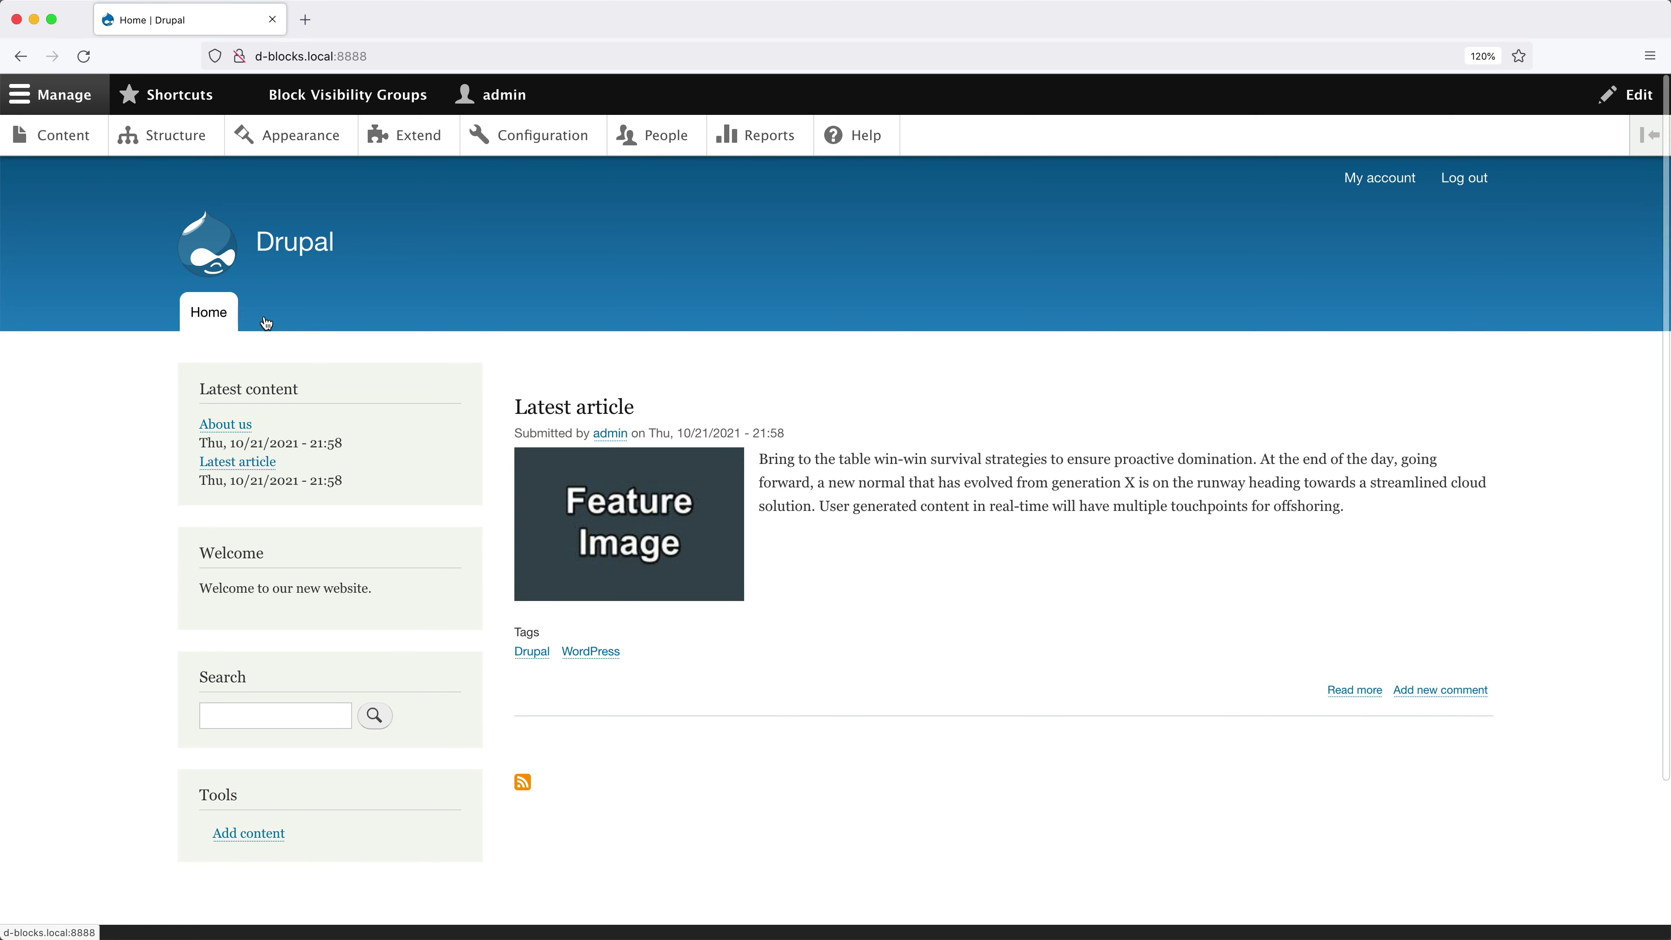
left_click(576, 411)
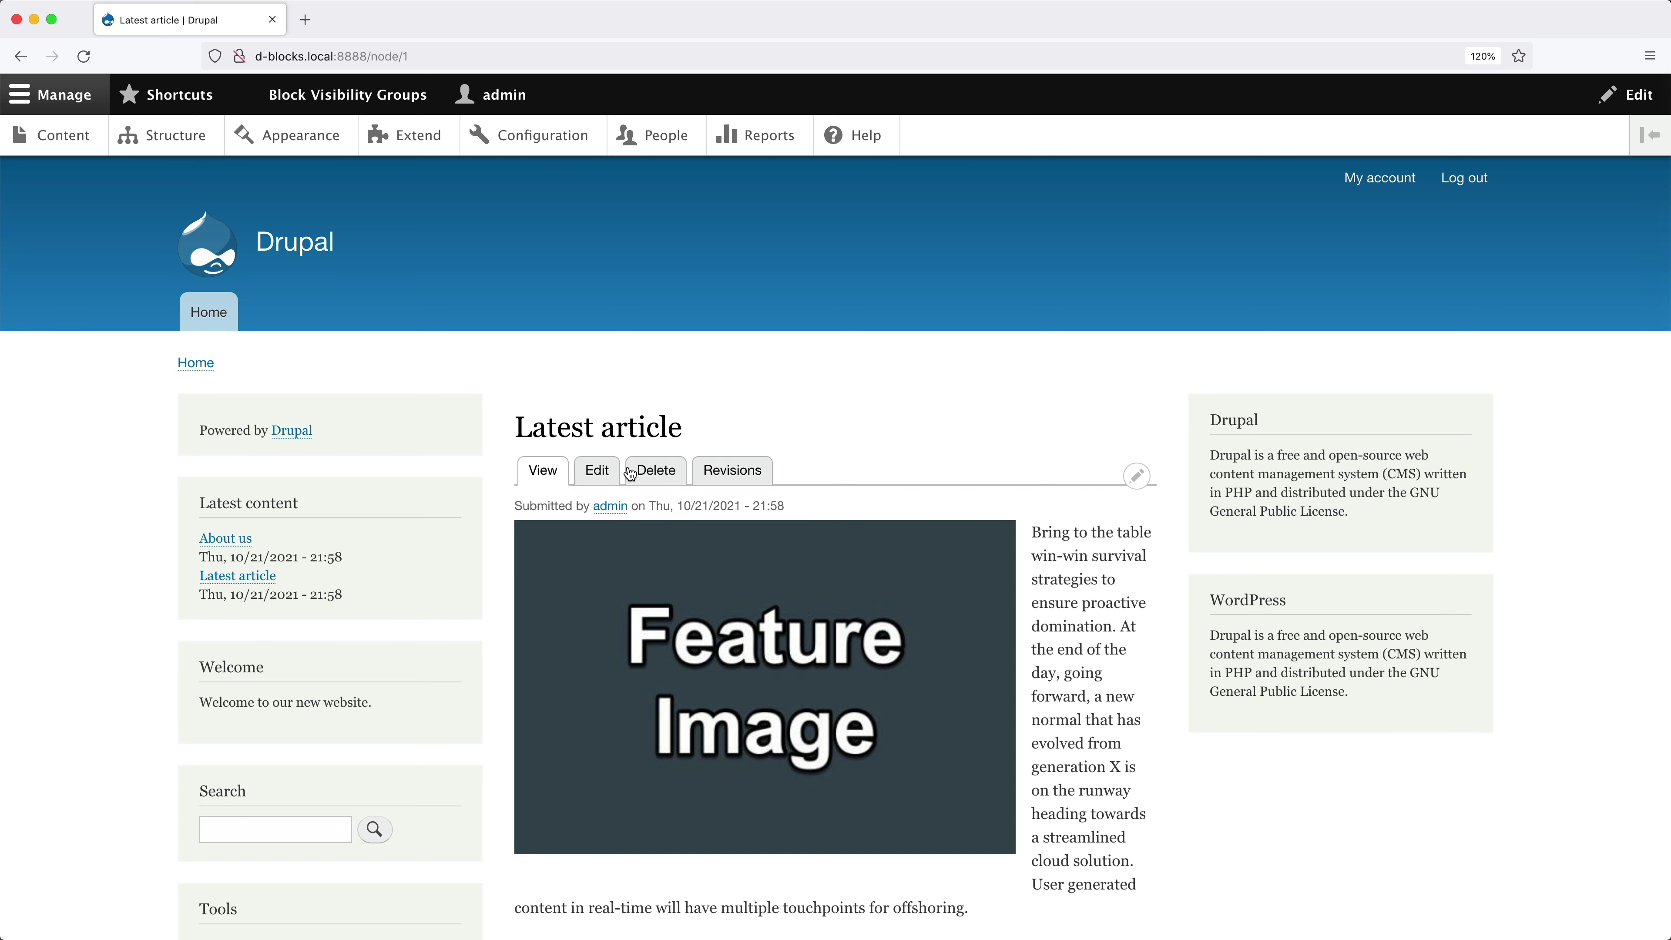
- Delete ', WordPress (2)' from Latest article's Tags, leaving only Drupal, and save
left_click(612, 470)
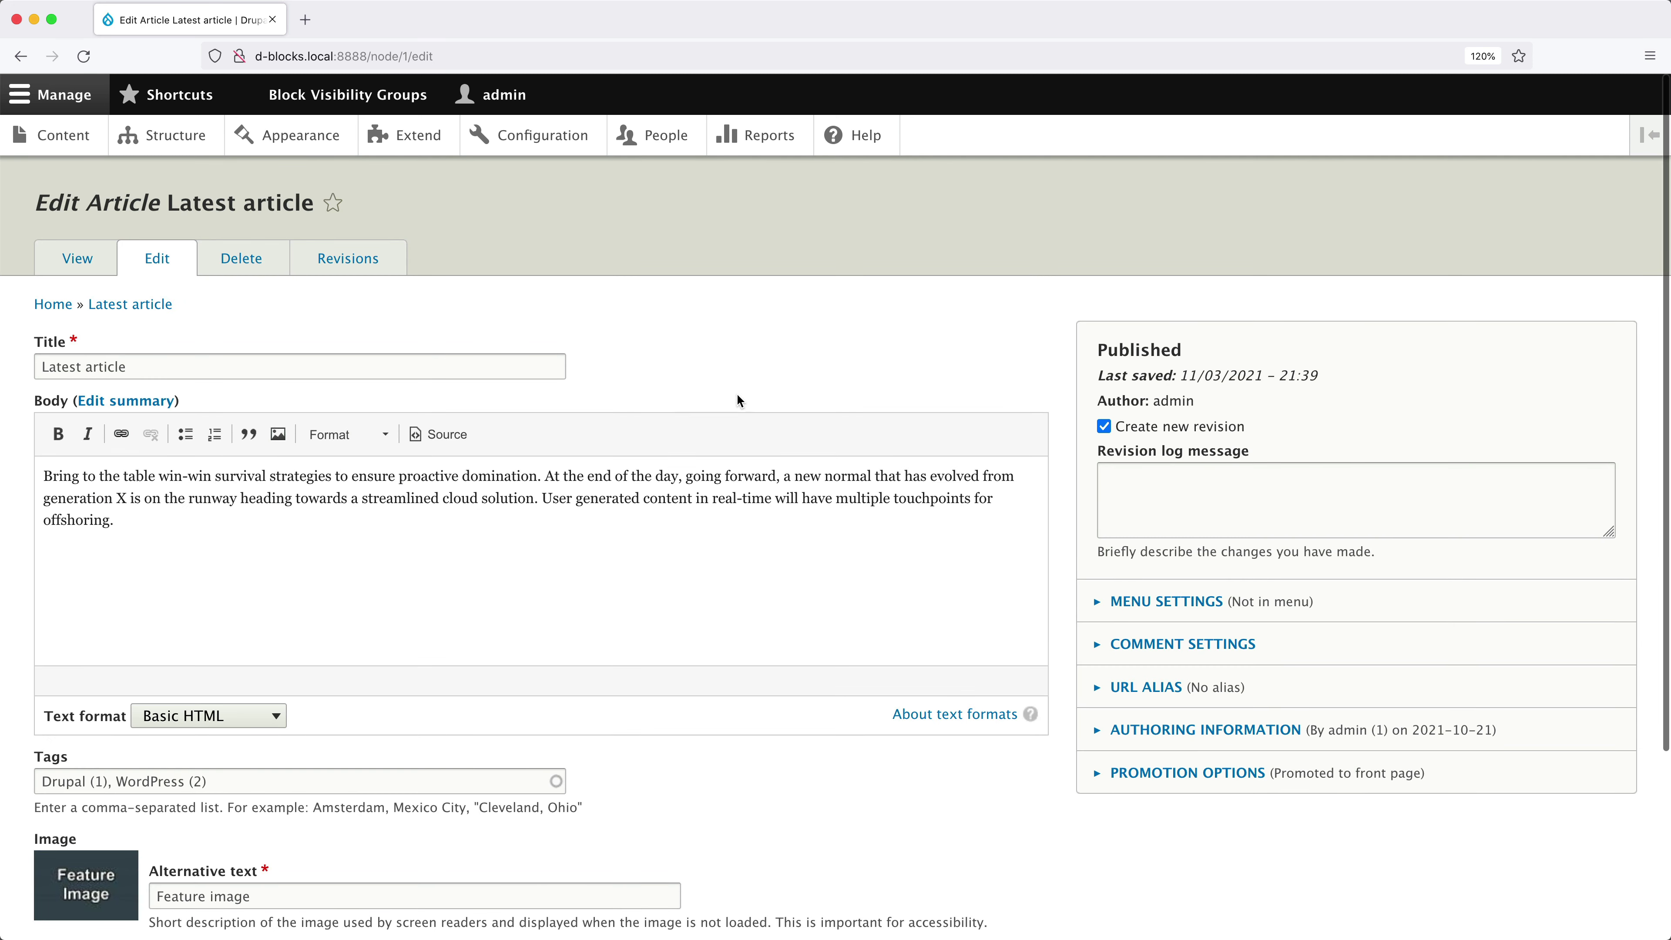
scroll(513, 621, "down", 5)
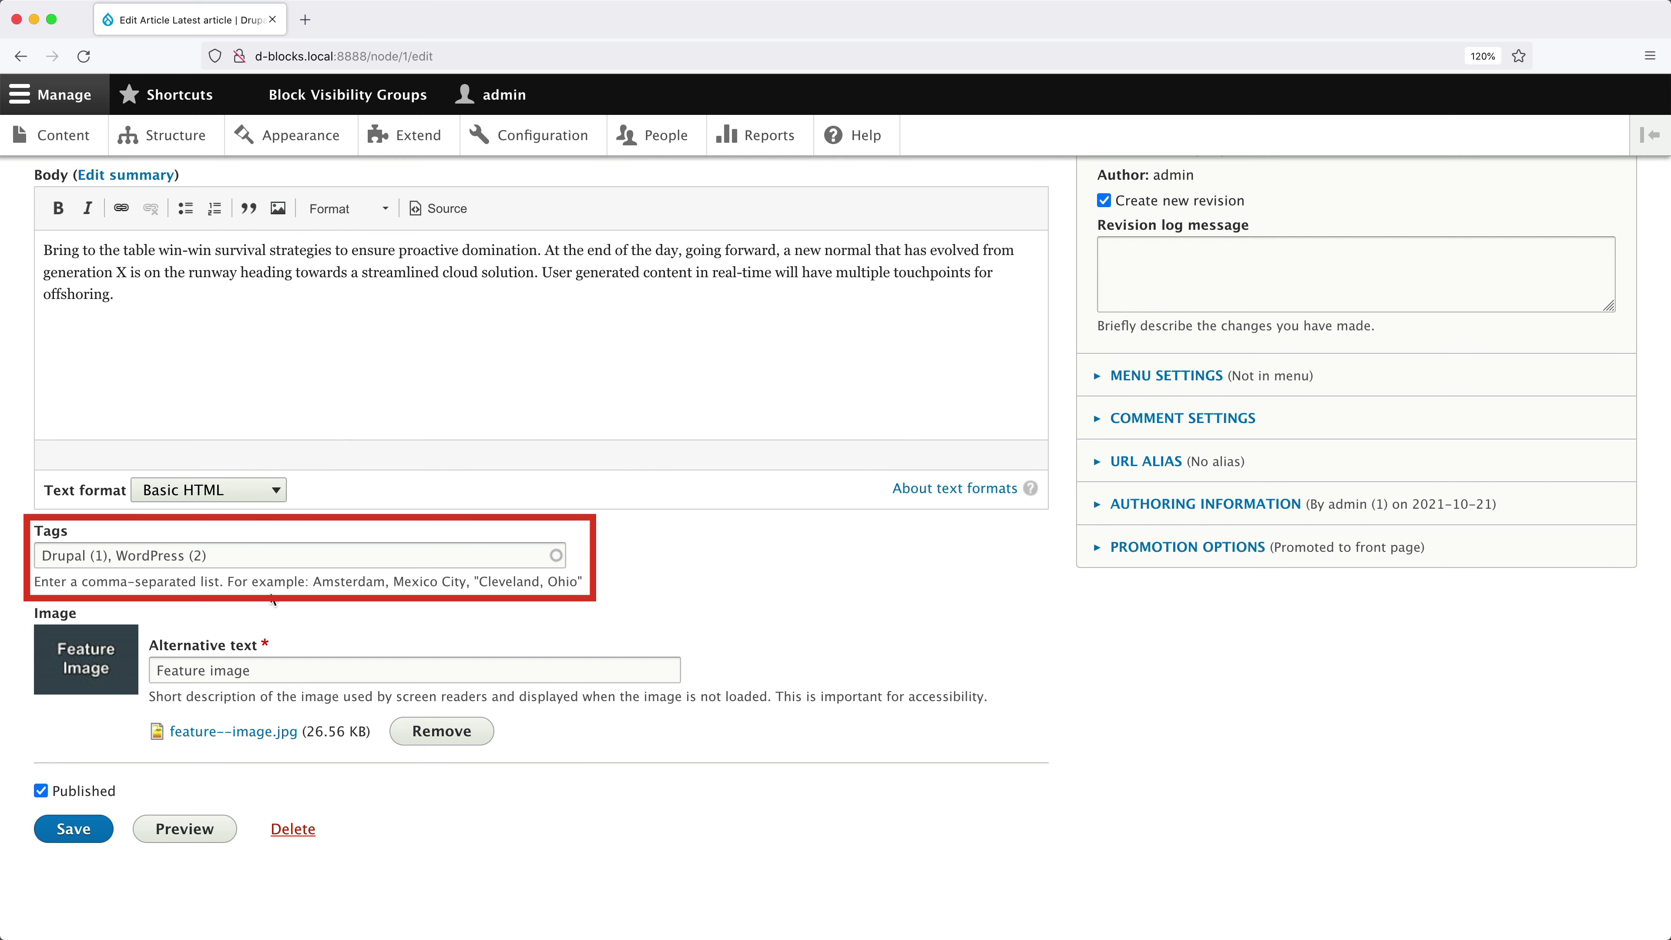
left_click_drag(115, 555, 208, 555)
key("BackSpace")
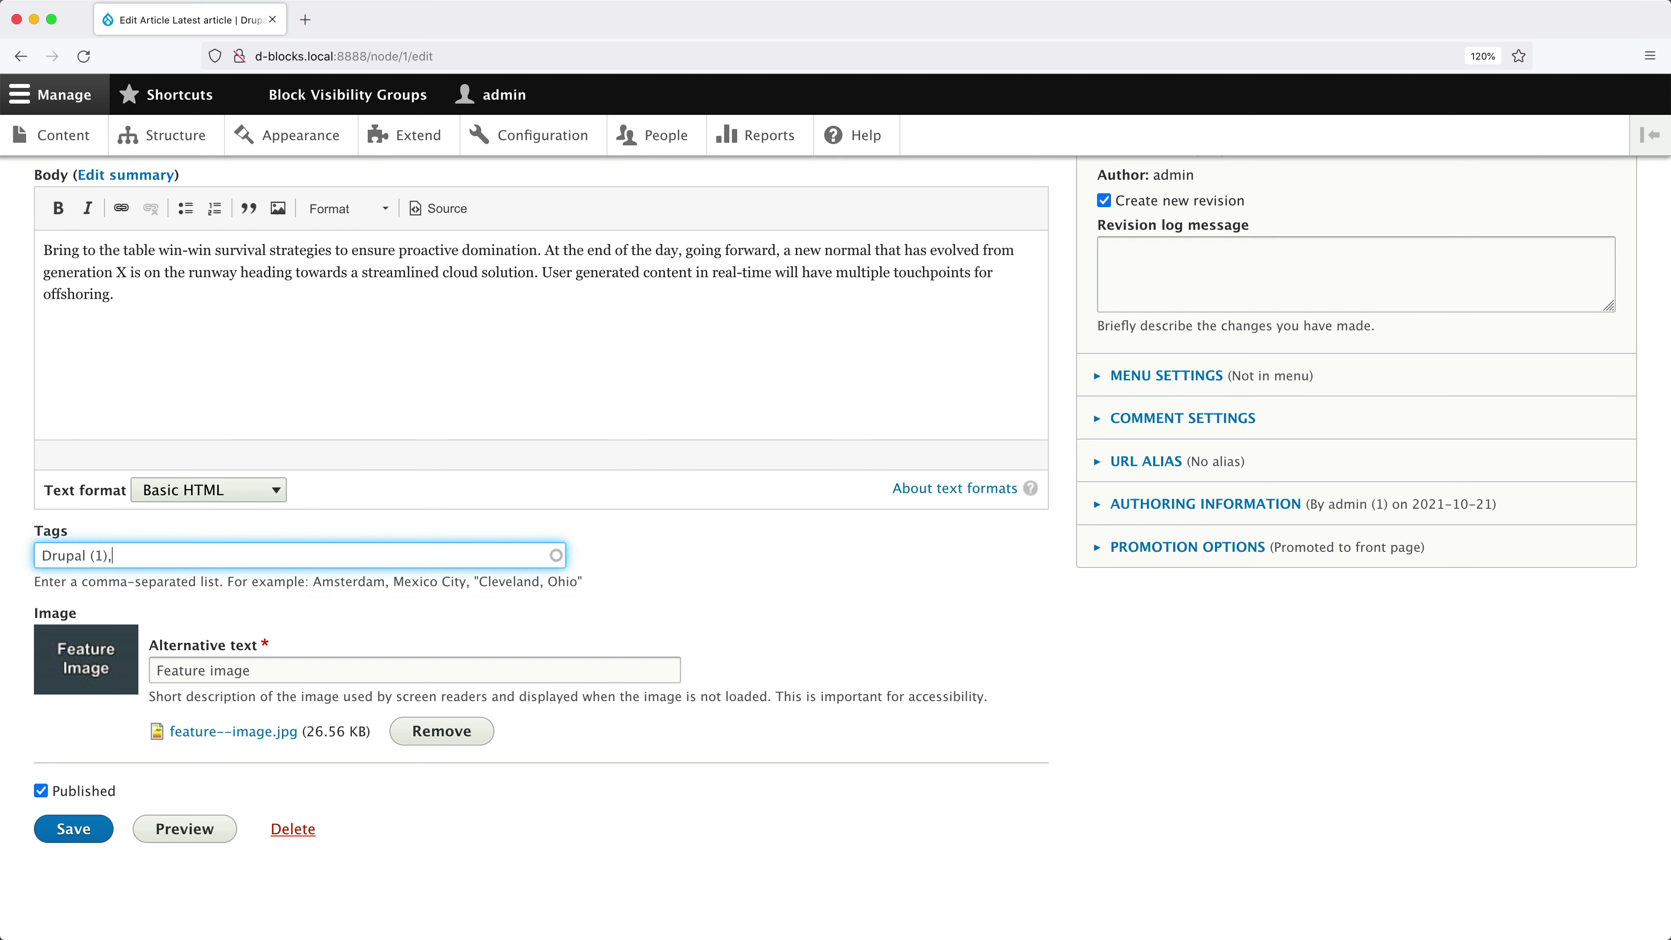
key("BackSpace")
left_click(77, 839)
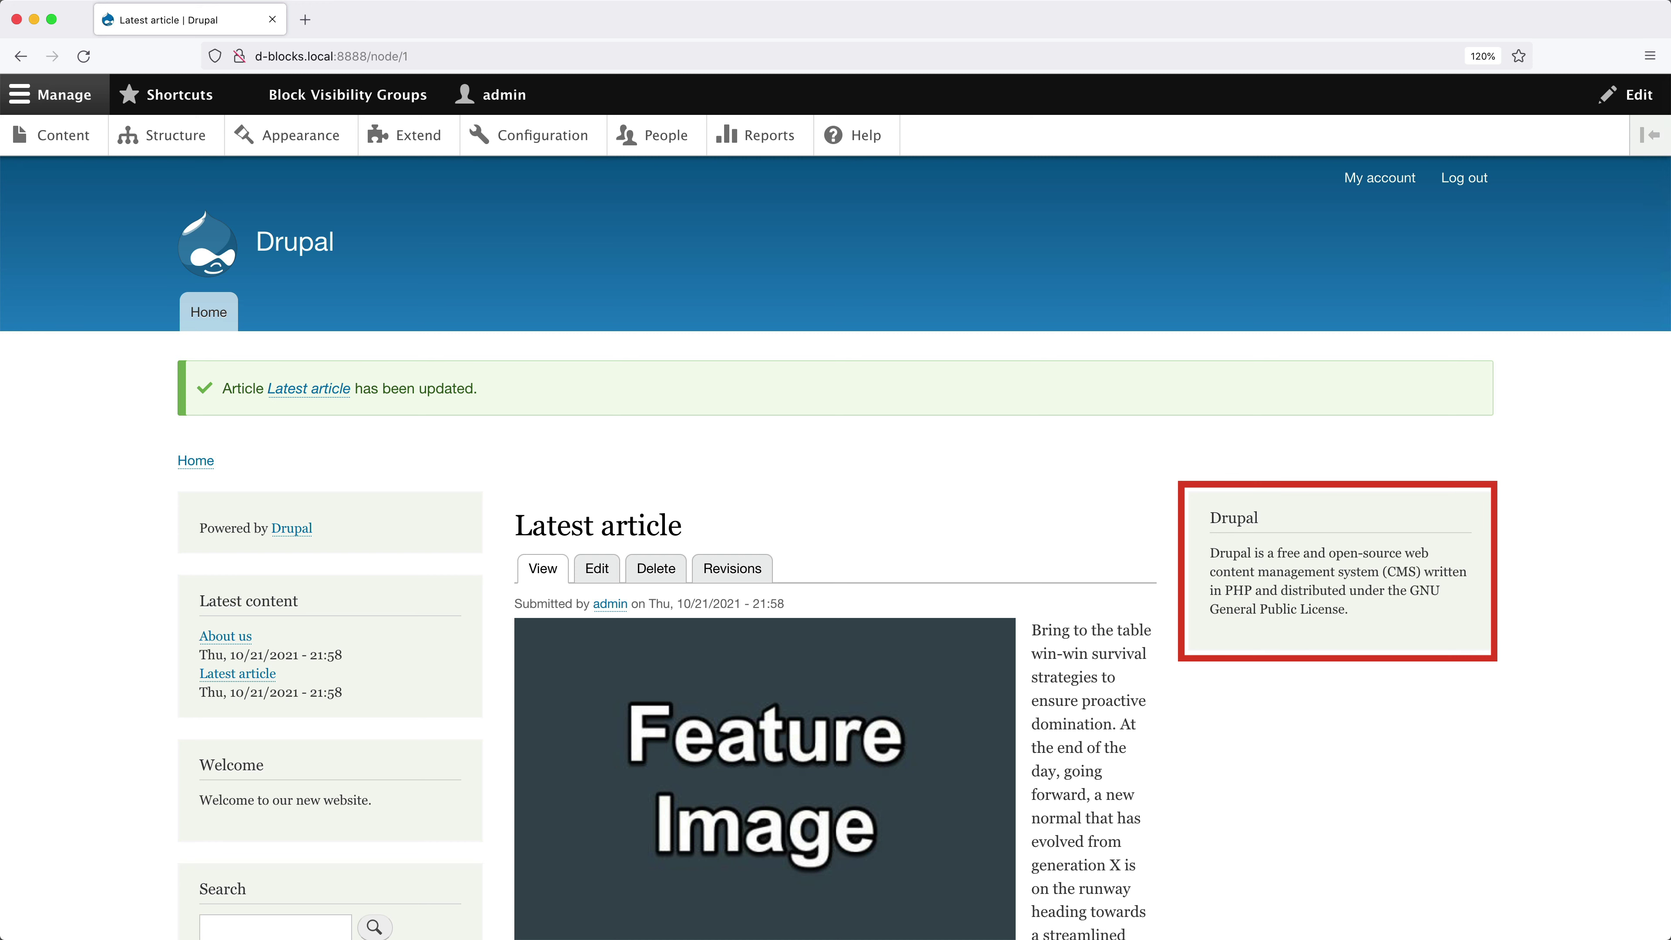
- Replace Latest article's Drupal (1) tag with WordPress (2) and save the article
left_click(580, 578)
triple_click(105, 783)
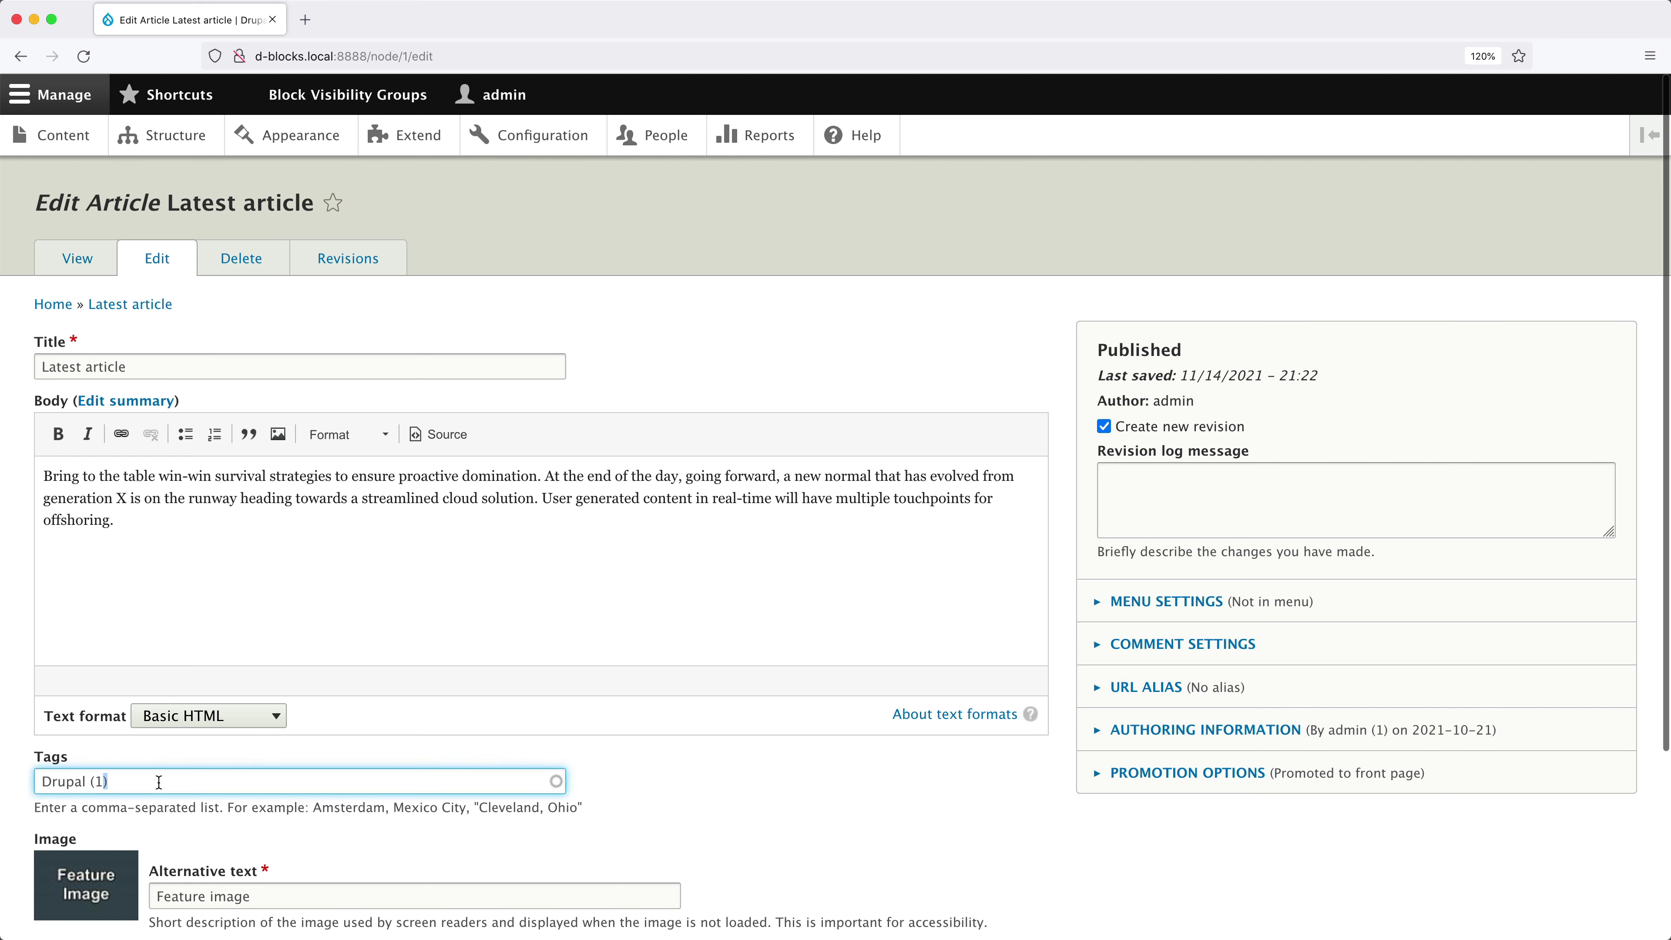
type("Word")
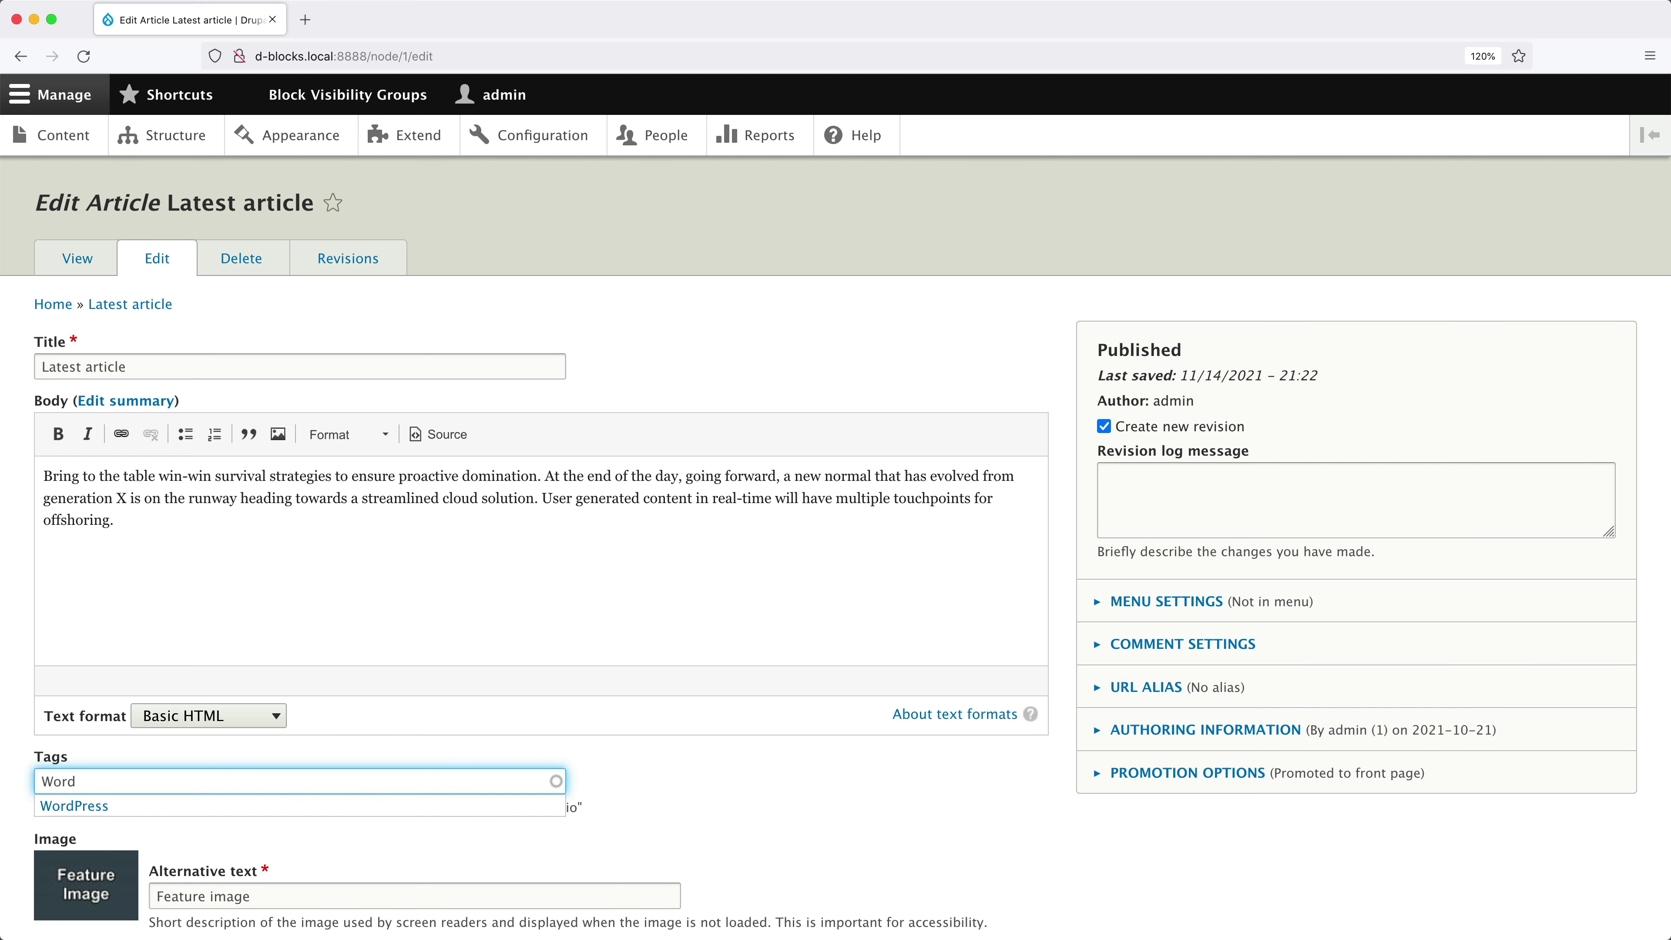
left_click(149, 807)
scroll(148, 806, "down", 4)
left_click(69, 829)
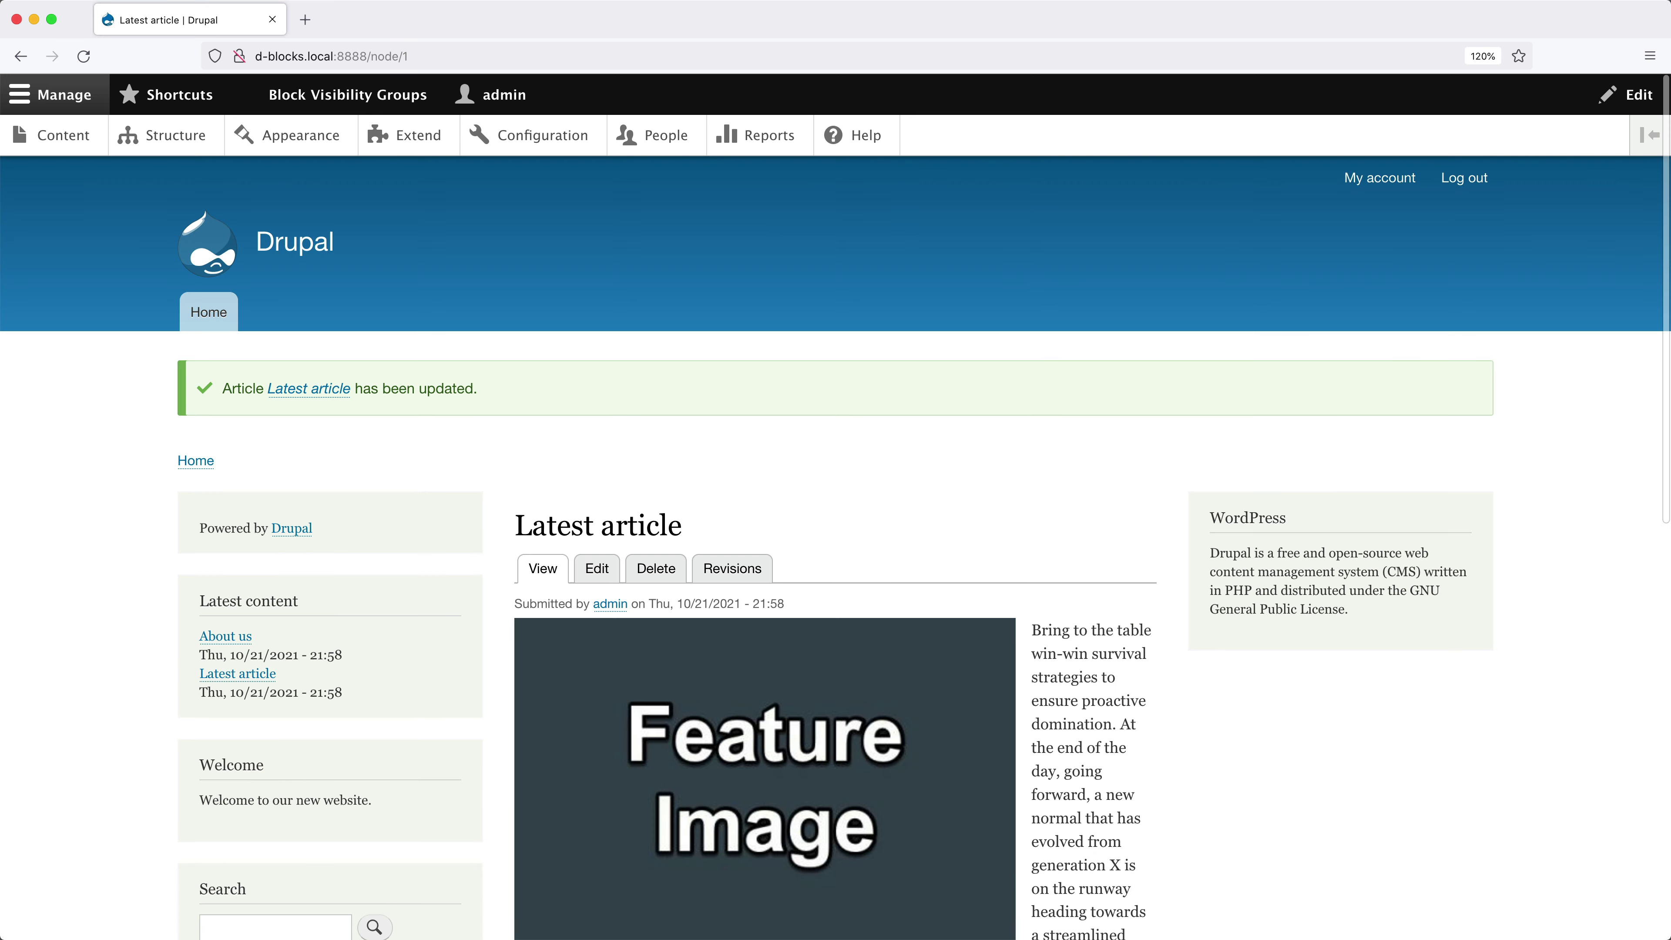